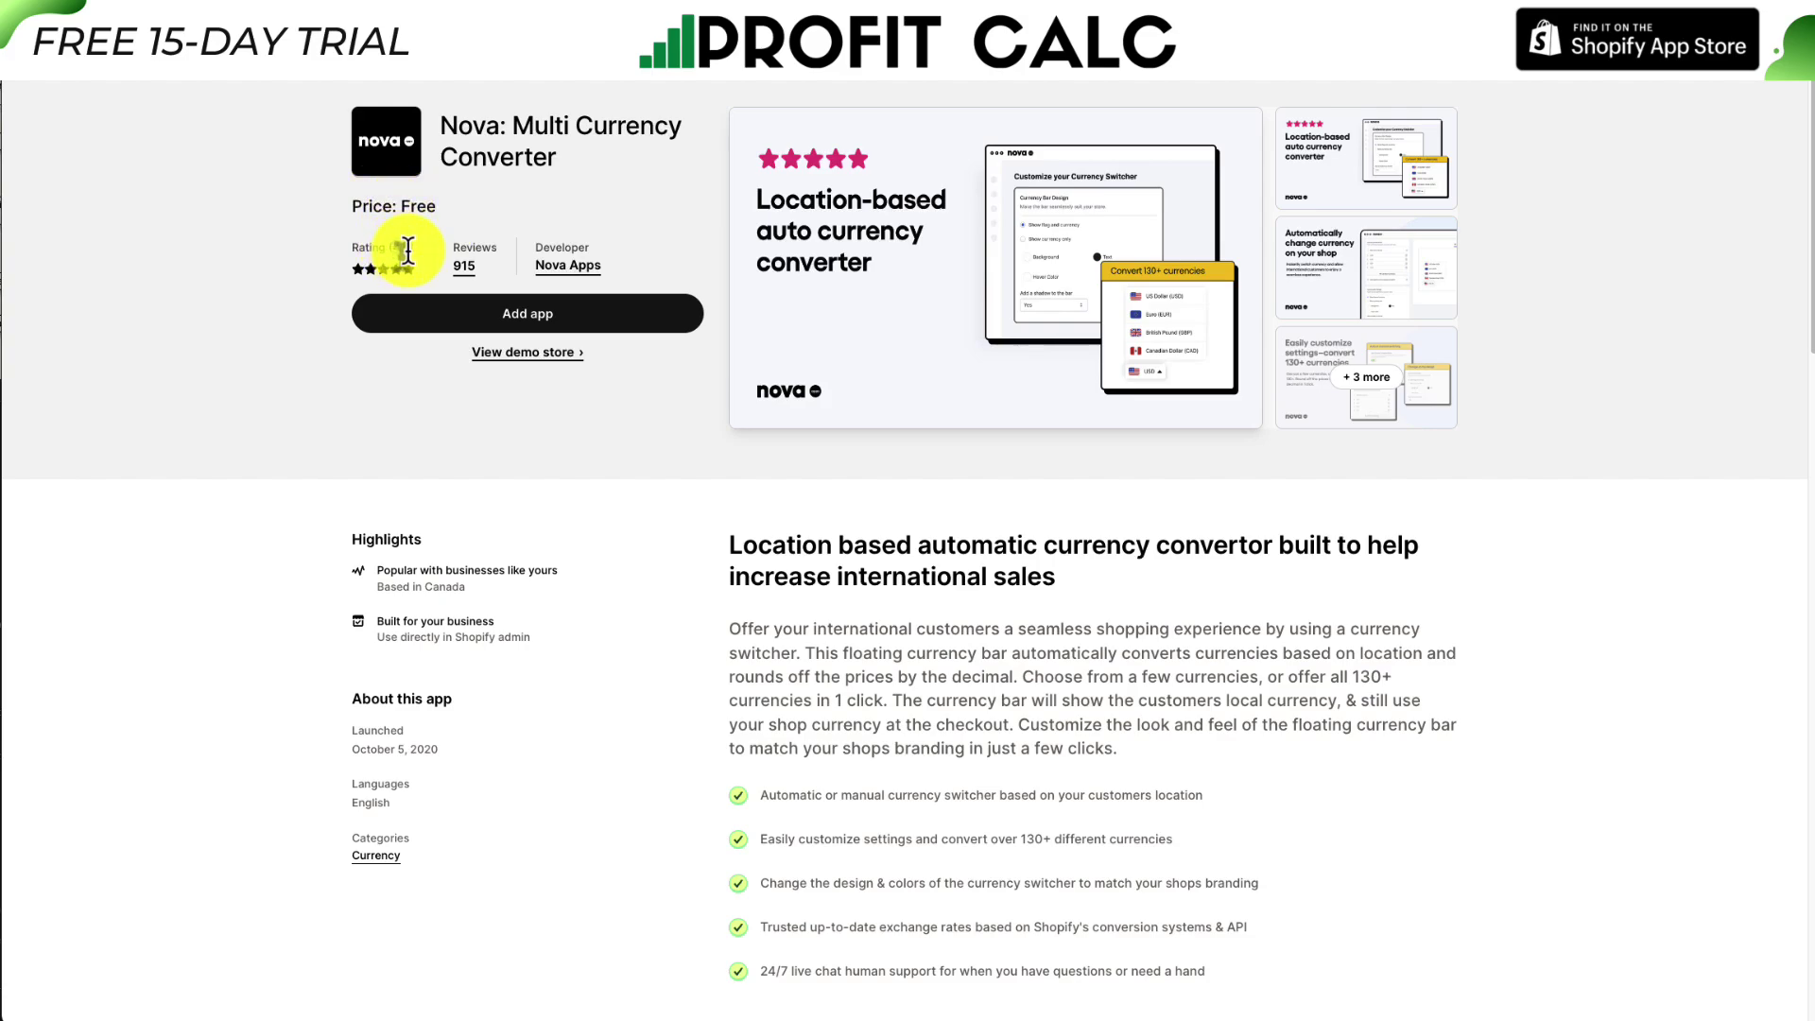
# Install Nova: Multi Currency Converter (4.9 rating) on the store from its listing.
pyautogui.moveTo(410, 255); pyautogui.dragTo(435, 244)
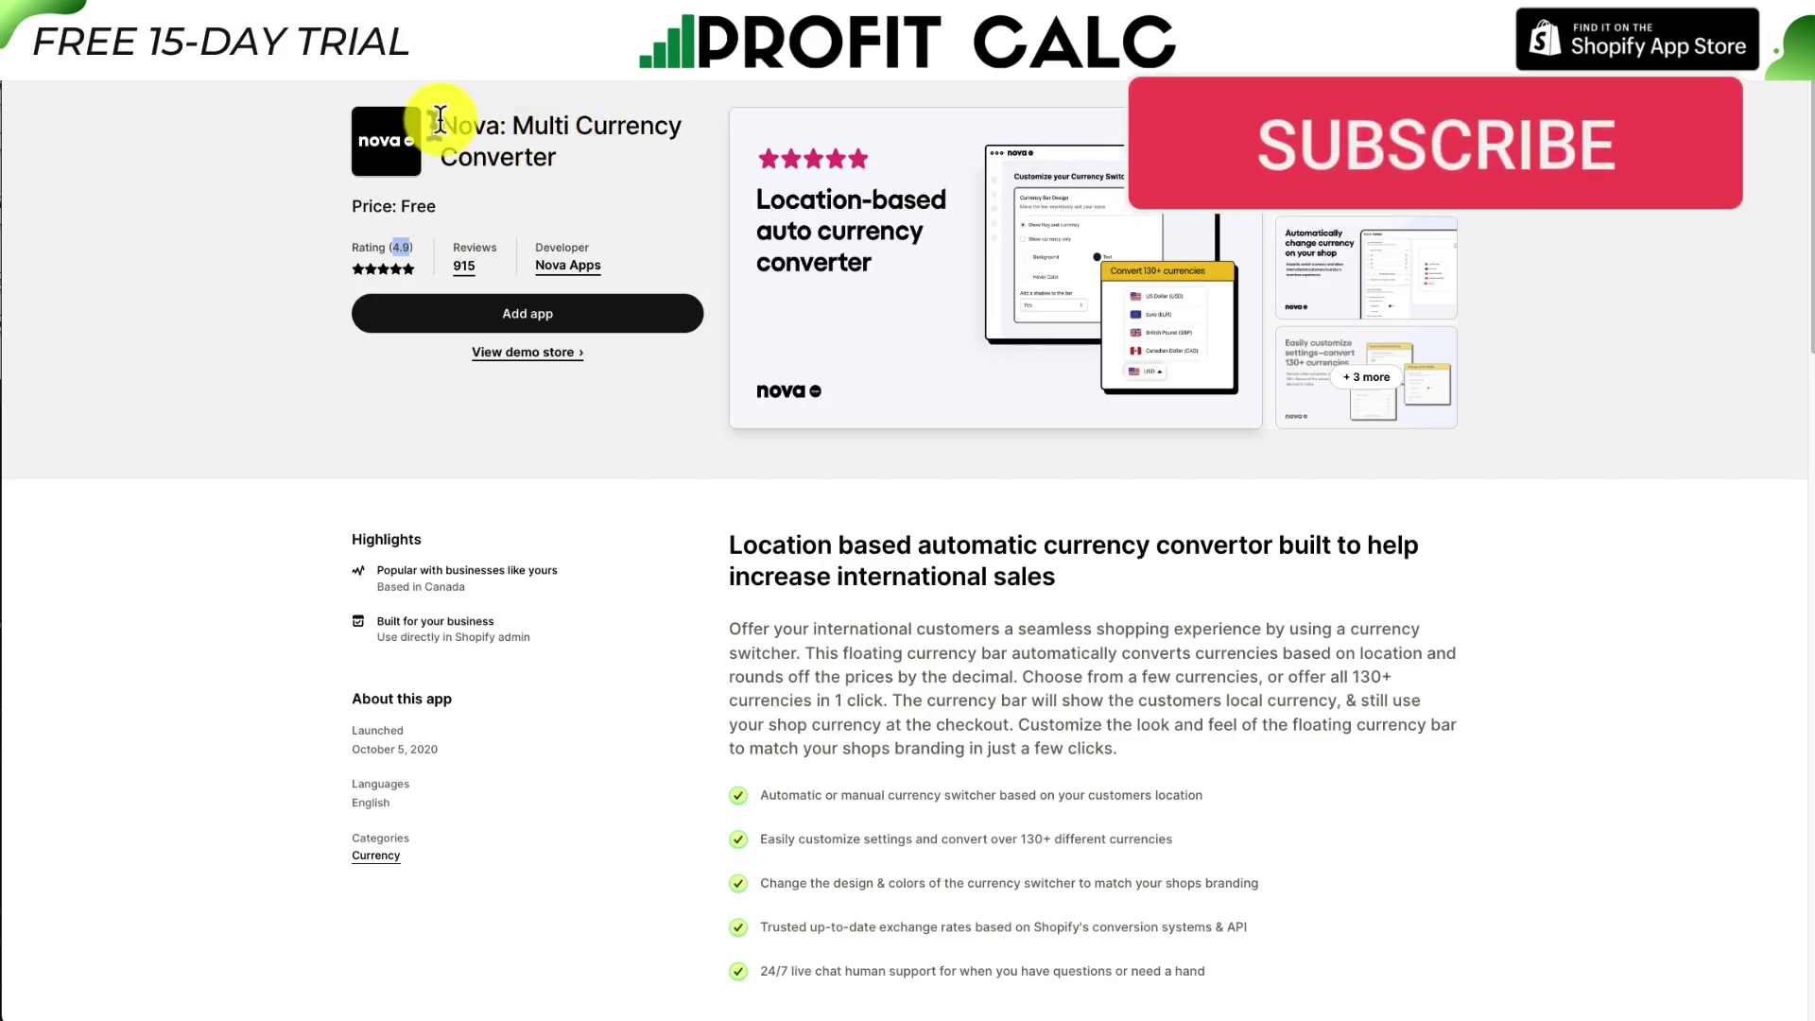
pyautogui.moveTo(441, 124); pyautogui.dragTo(565, 166)
pyautogui.click(567, 166)
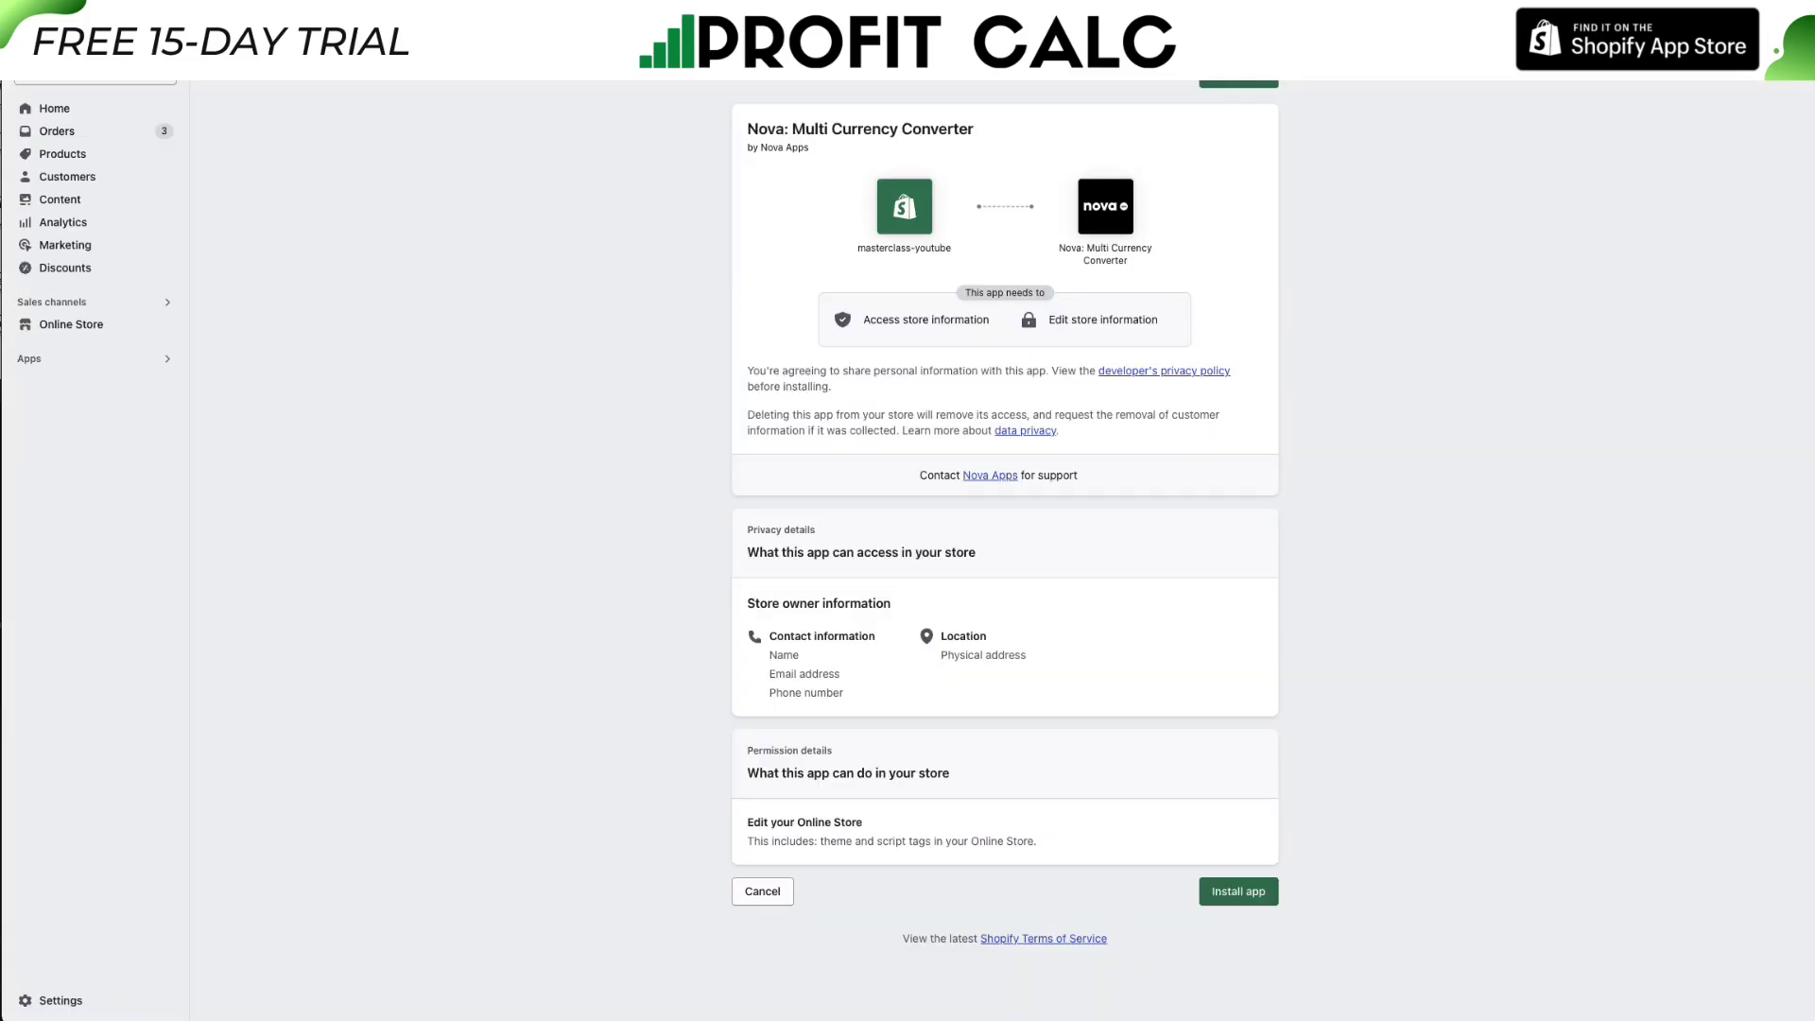
pyautogui.click(1235, 892)
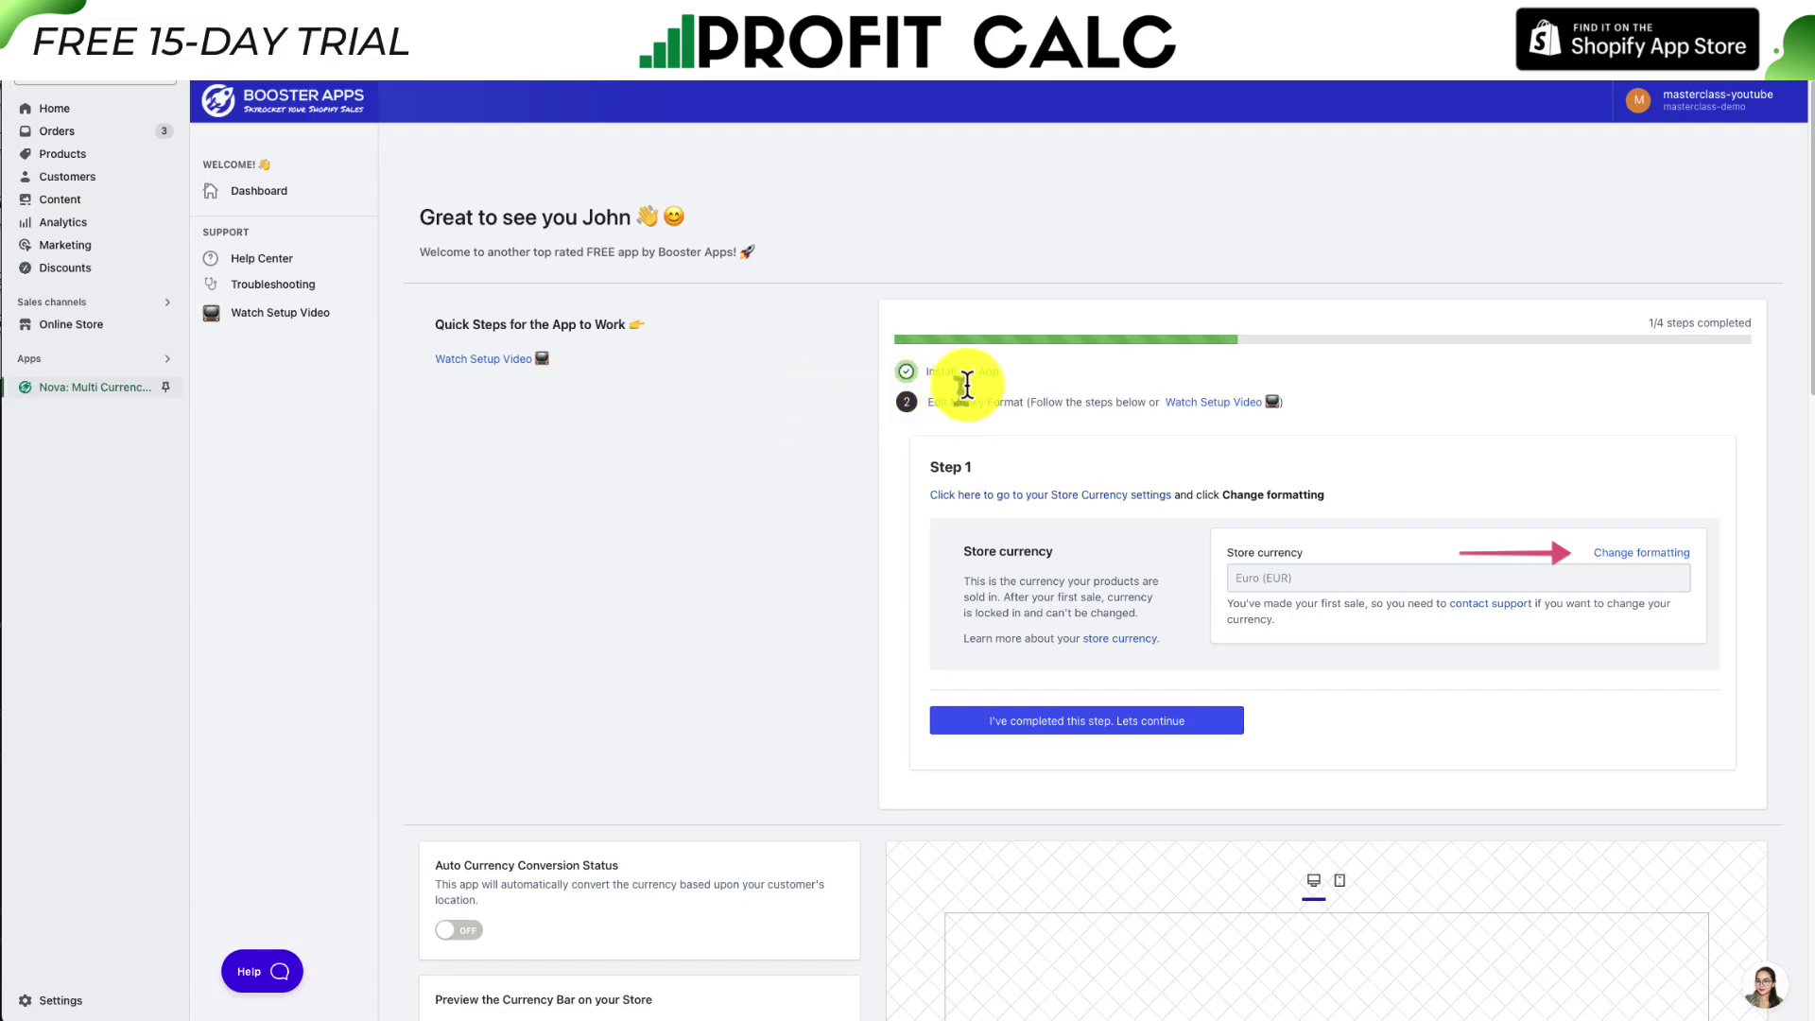
# Check the Store currency section in the store's Settings for the money format step.
pyautogui.moveTo(948, 402); pyautogui.dragTo(1044, 402)
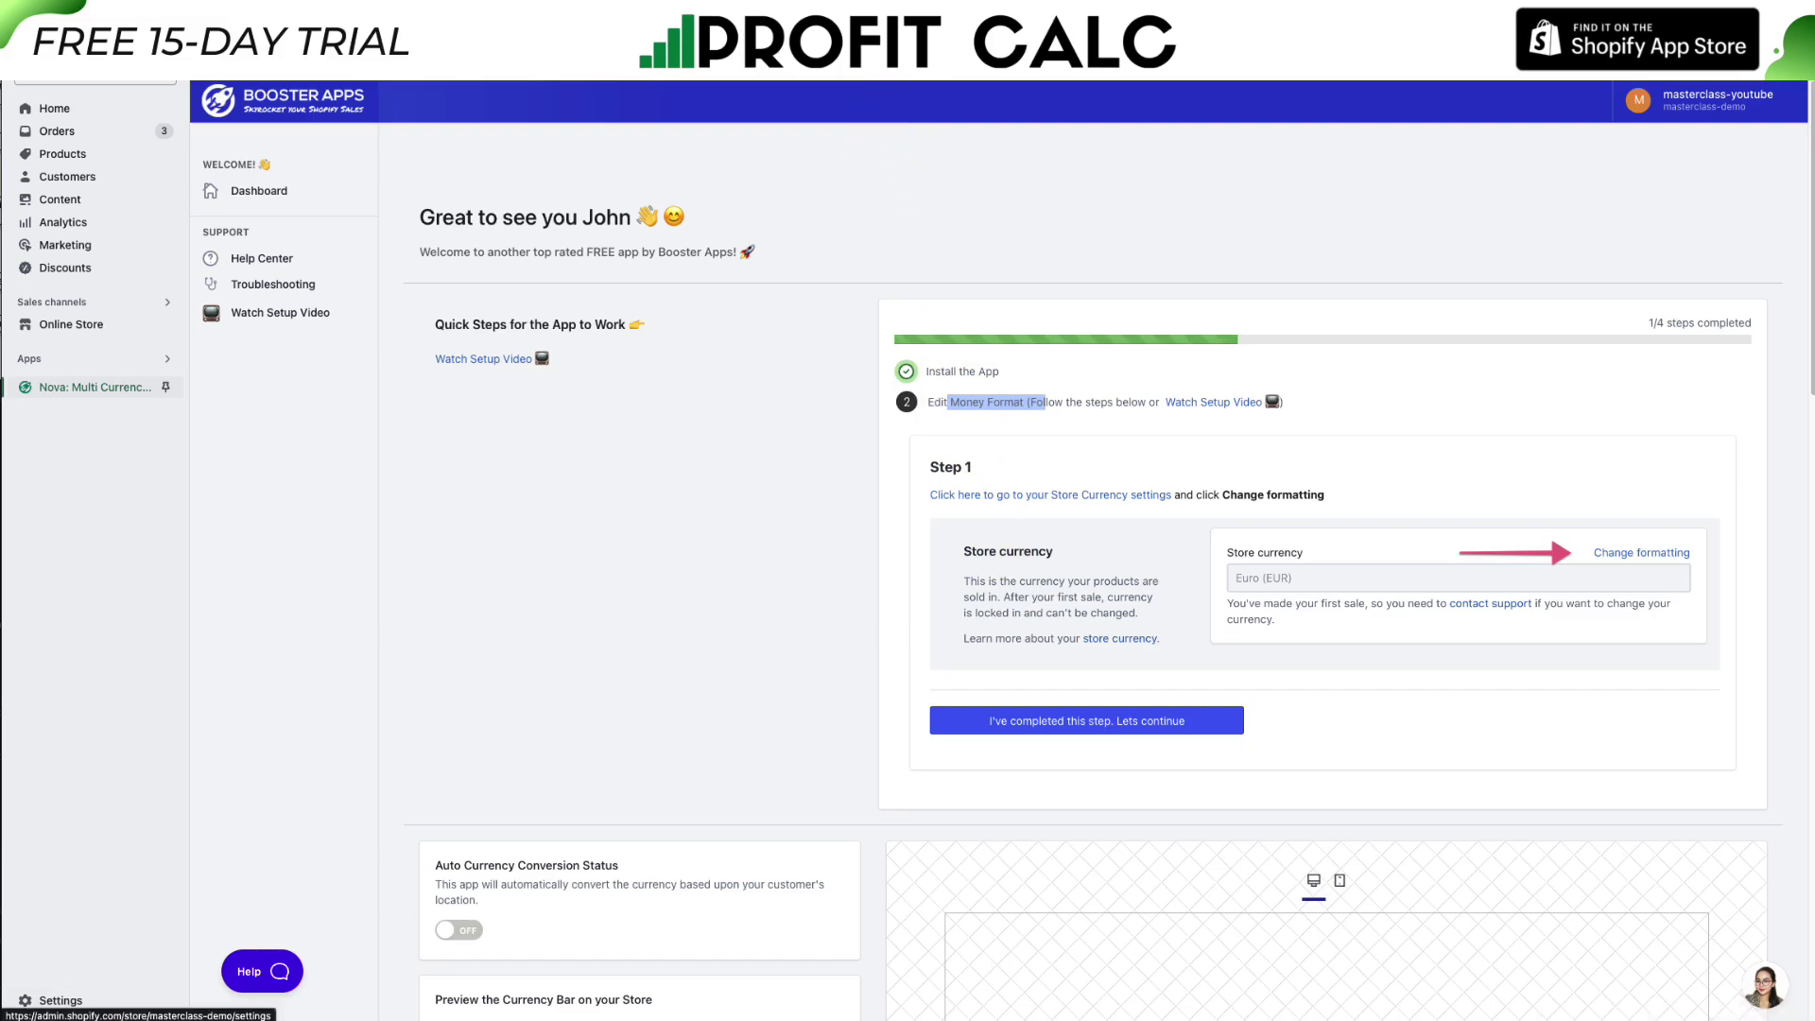
pyautogui.click(58, 1000)
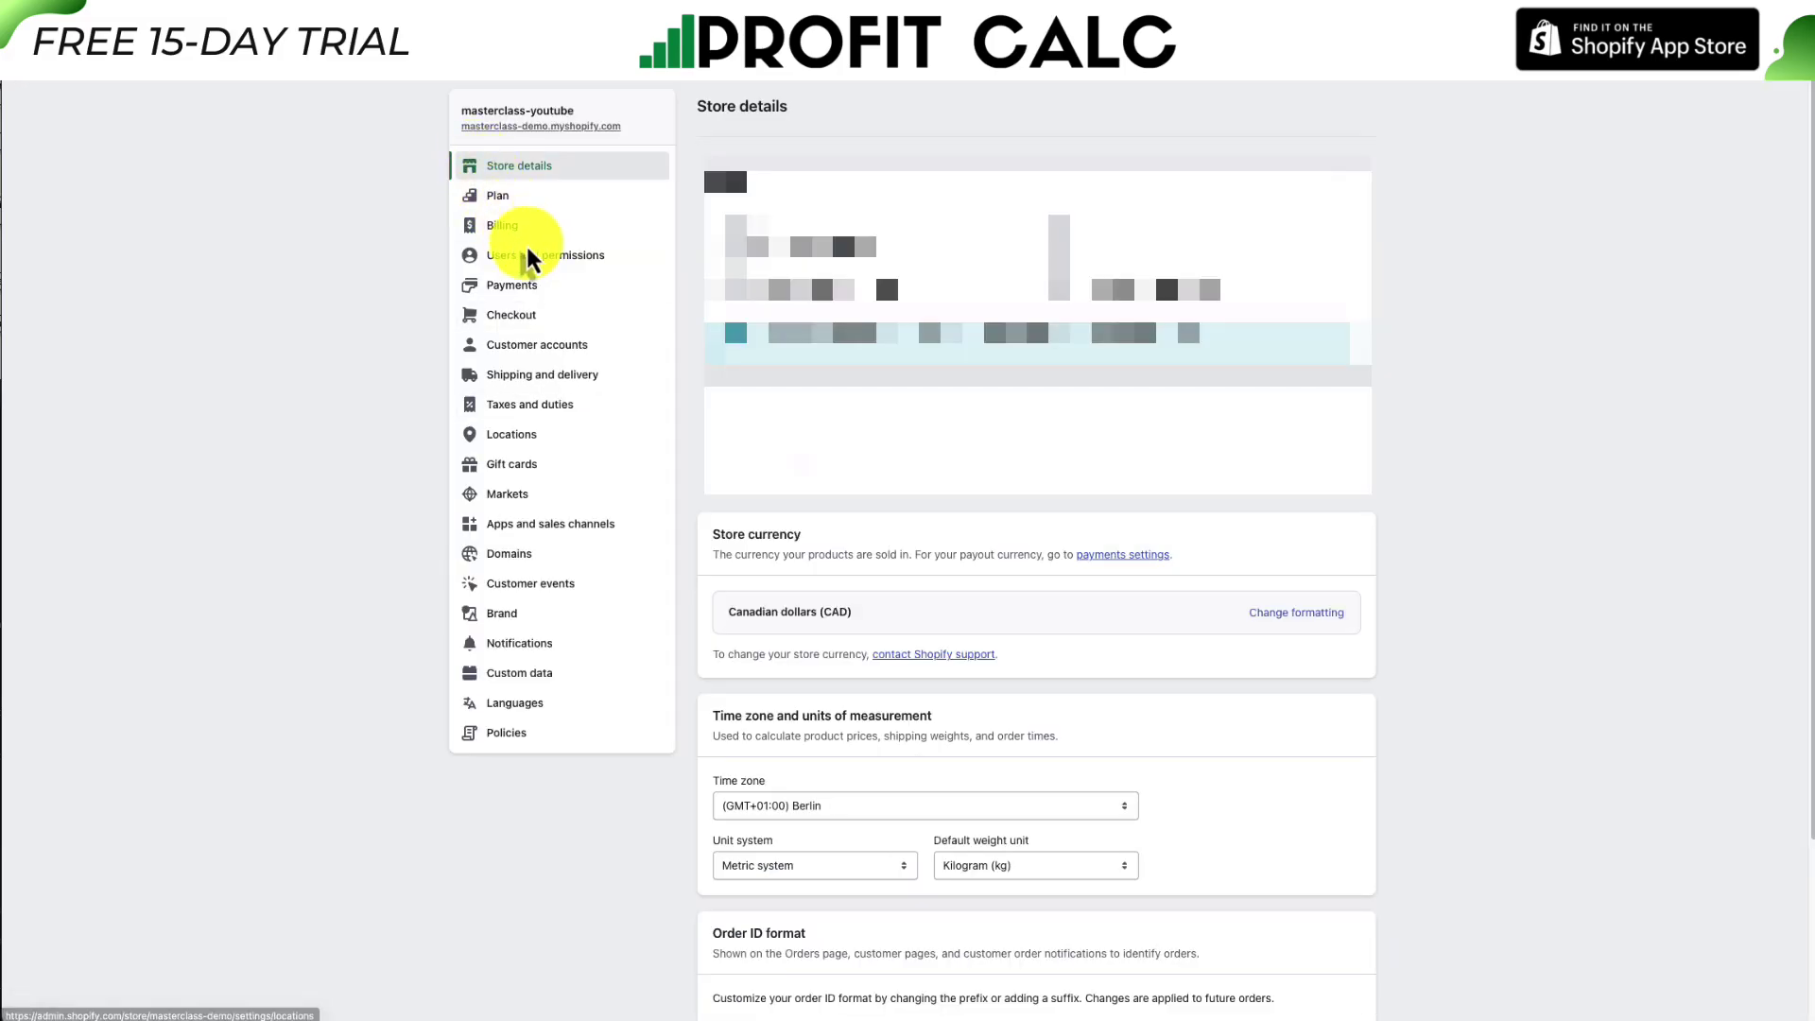
pyautogui.moveTo(711, 535); pyautogui.dragTo(803, 536)
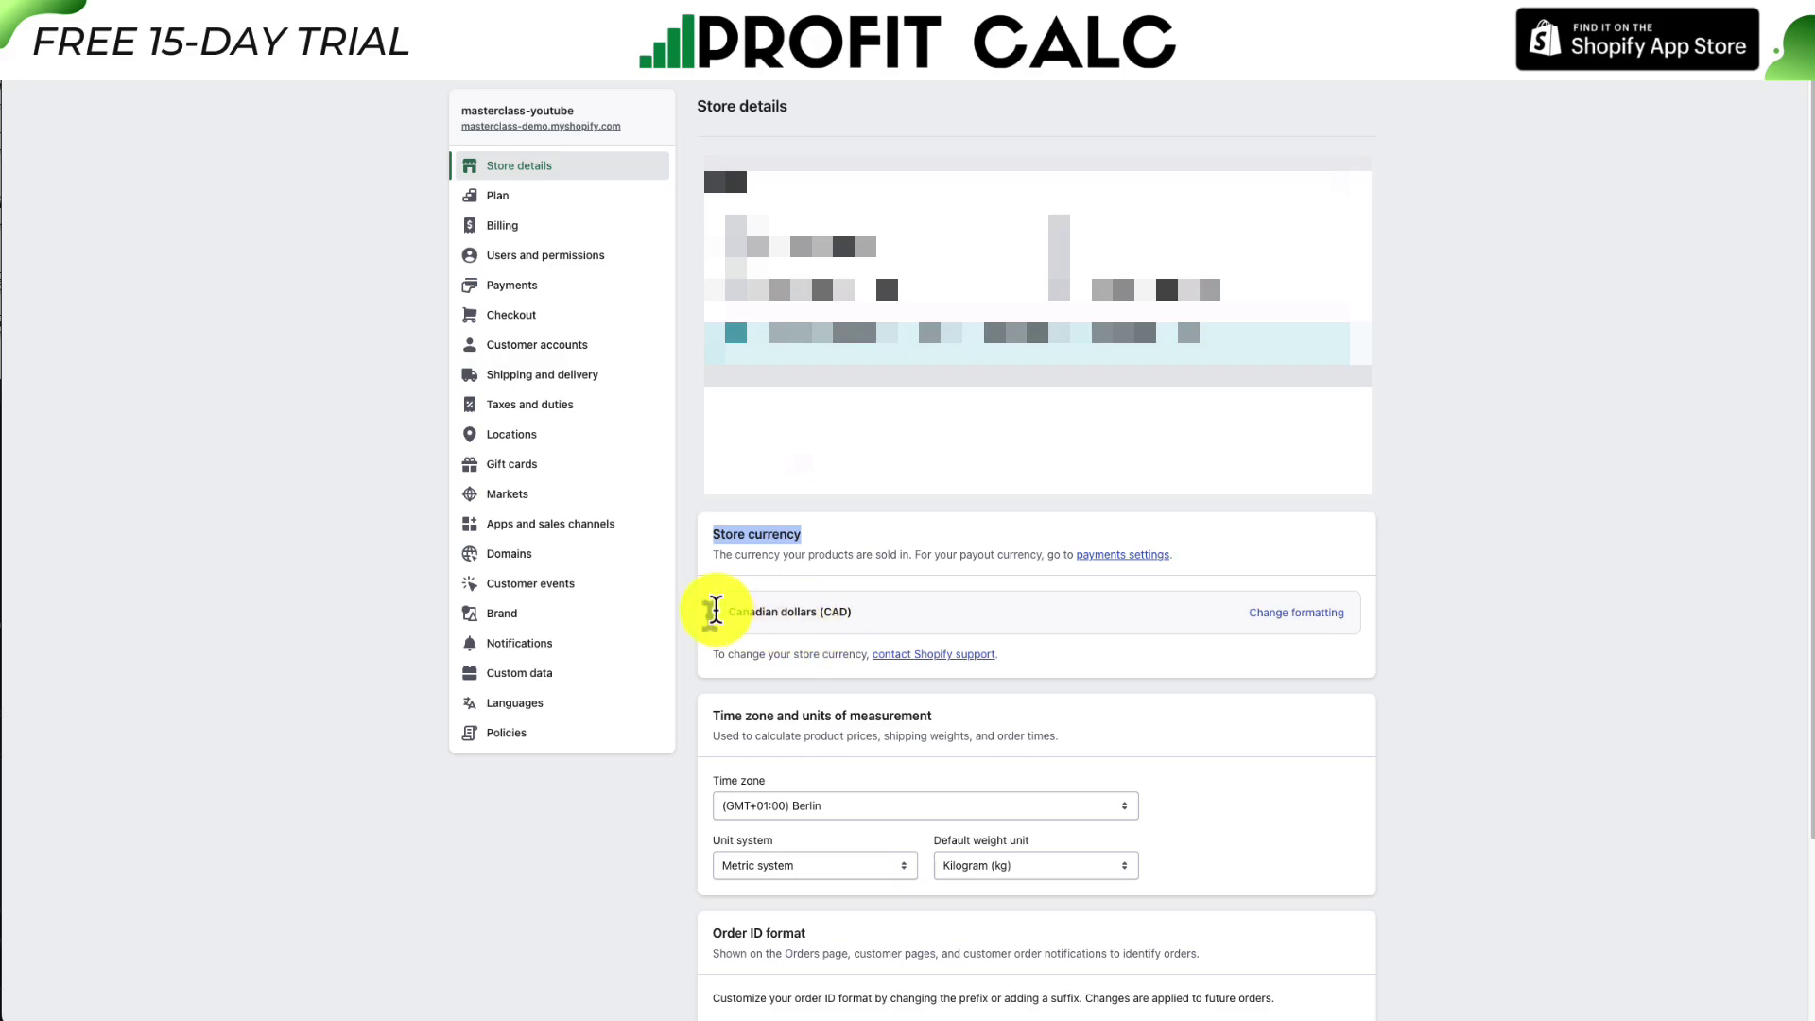
pyautogui.moveTo(718, 555); pyautogui.dragTo(910, 574)
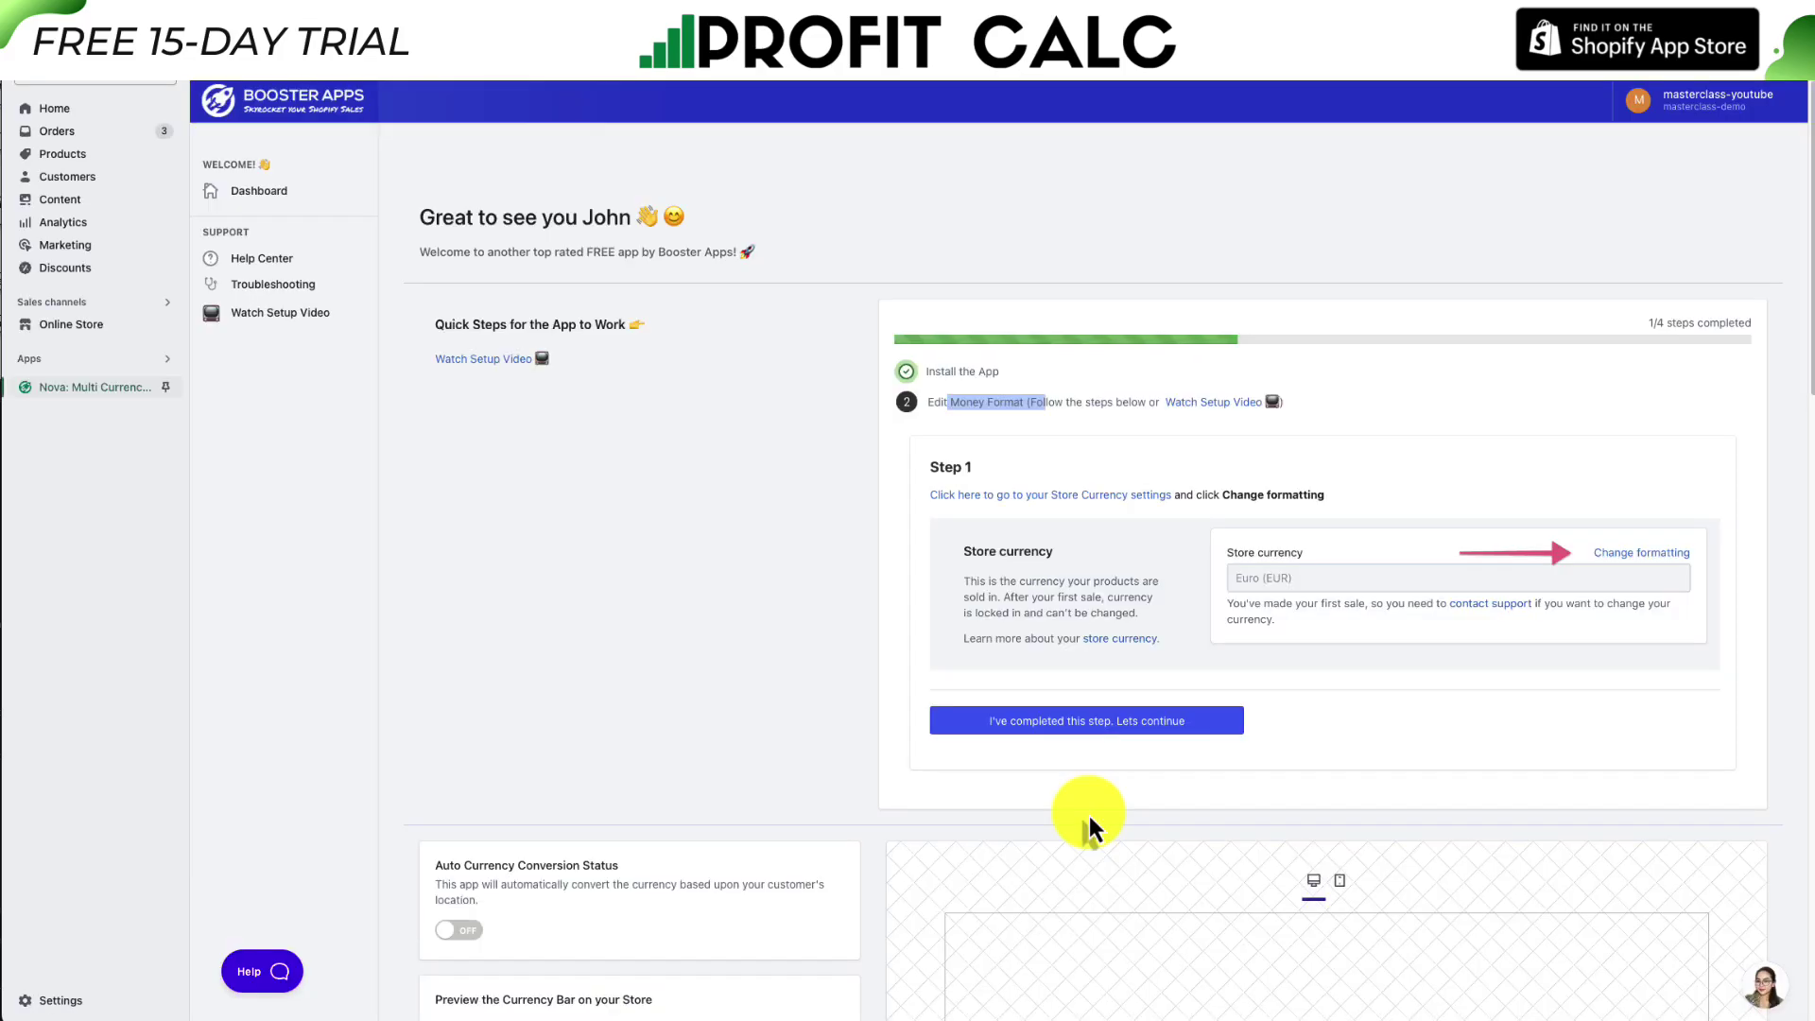
# Mark the store currency step complete and read the Step 2 instructions.
pyautogui.click(1007, 733)
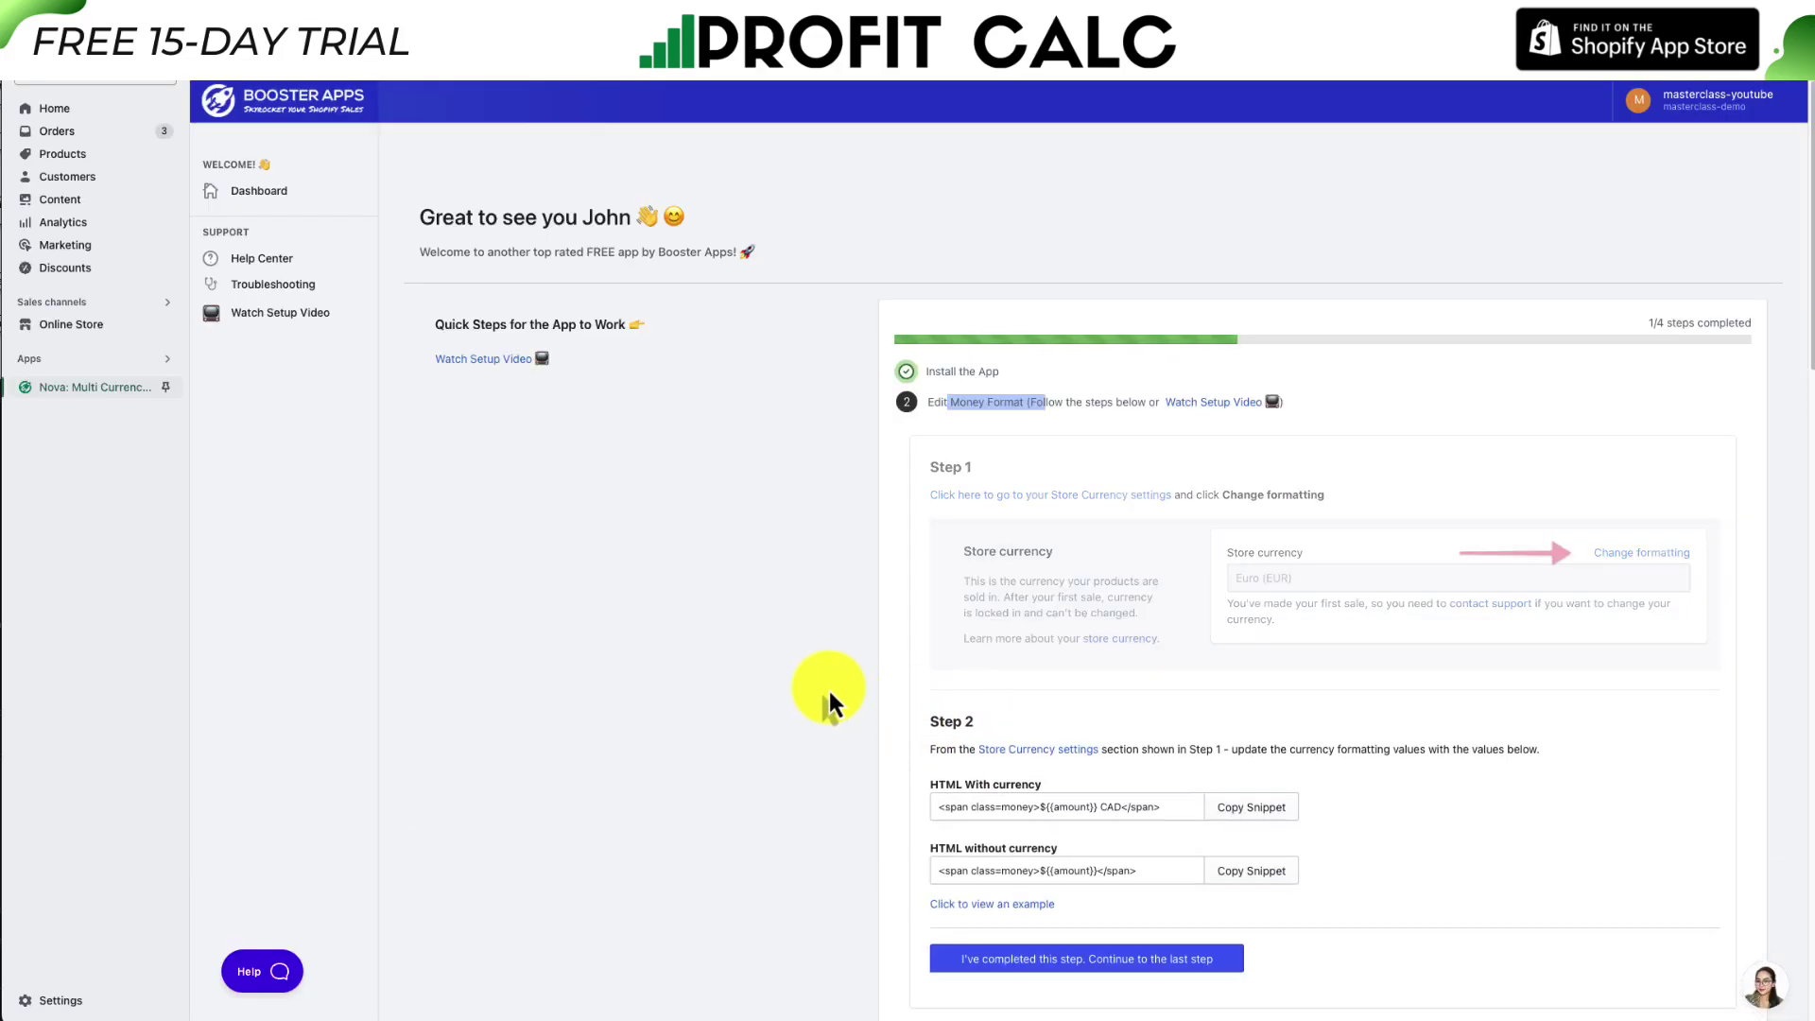
pyautogui.scroll(-2, 888, 662)
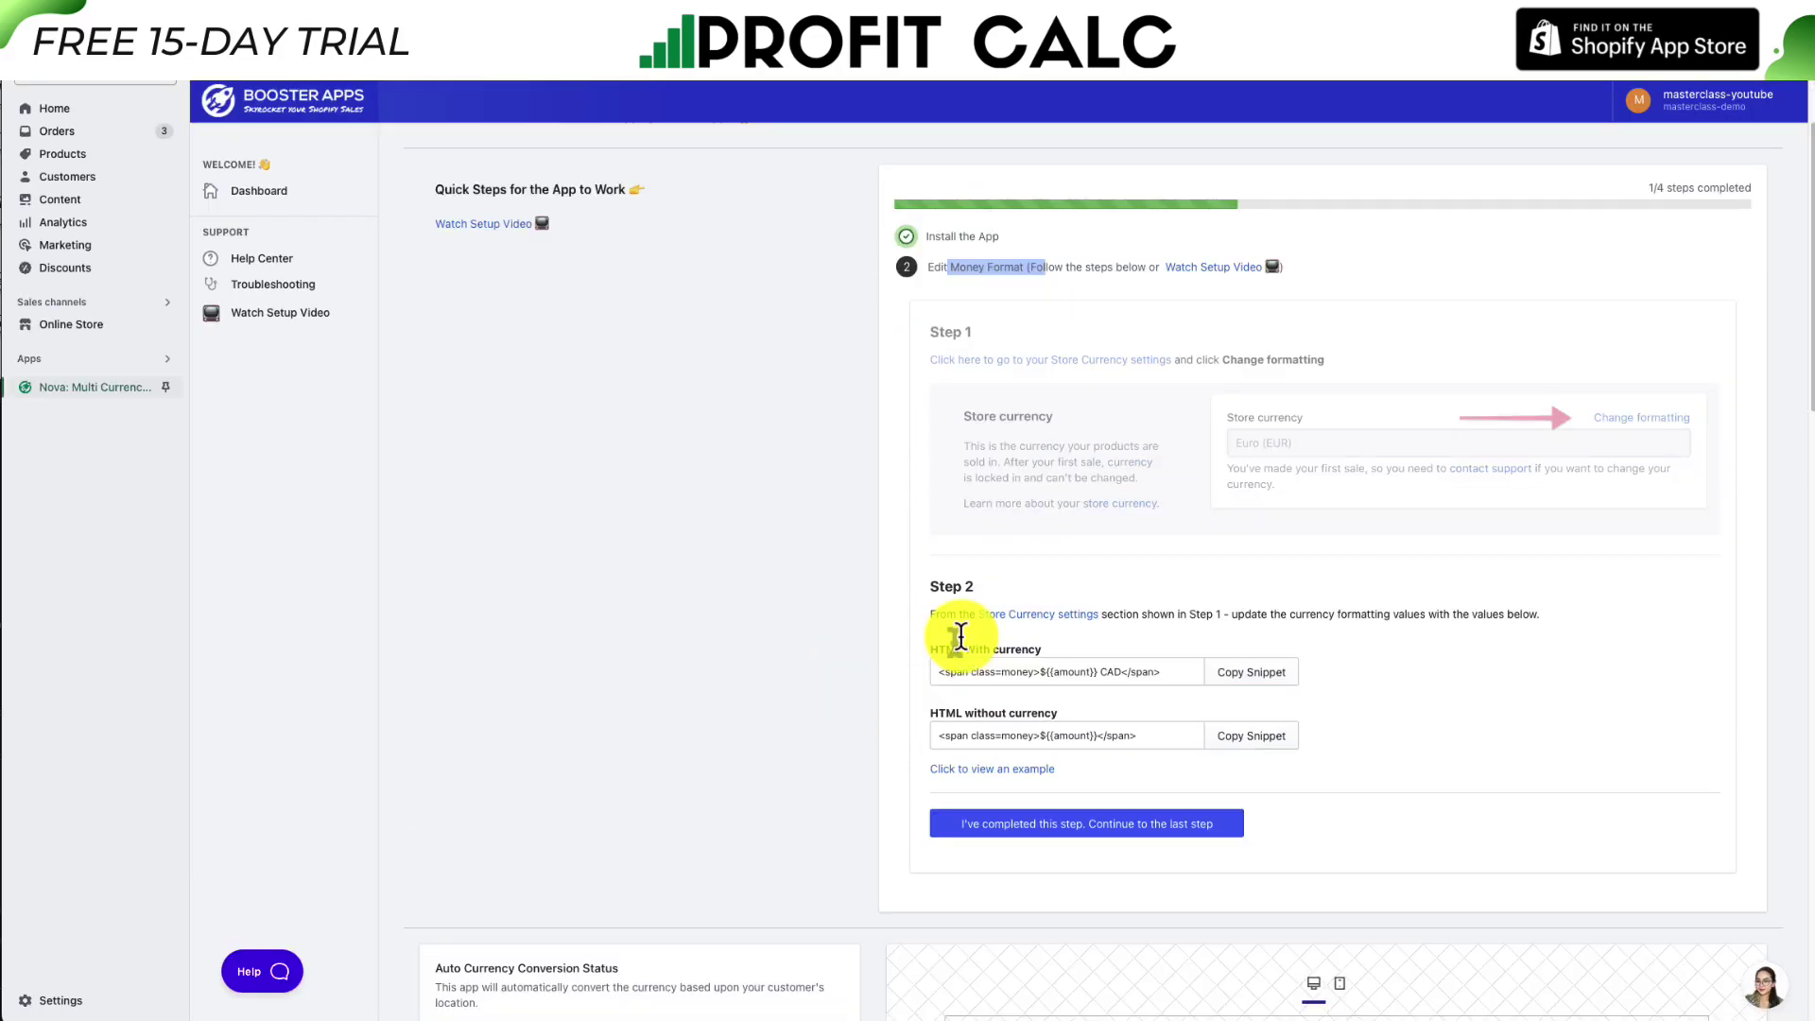
pyautogui.click(1123, 612)
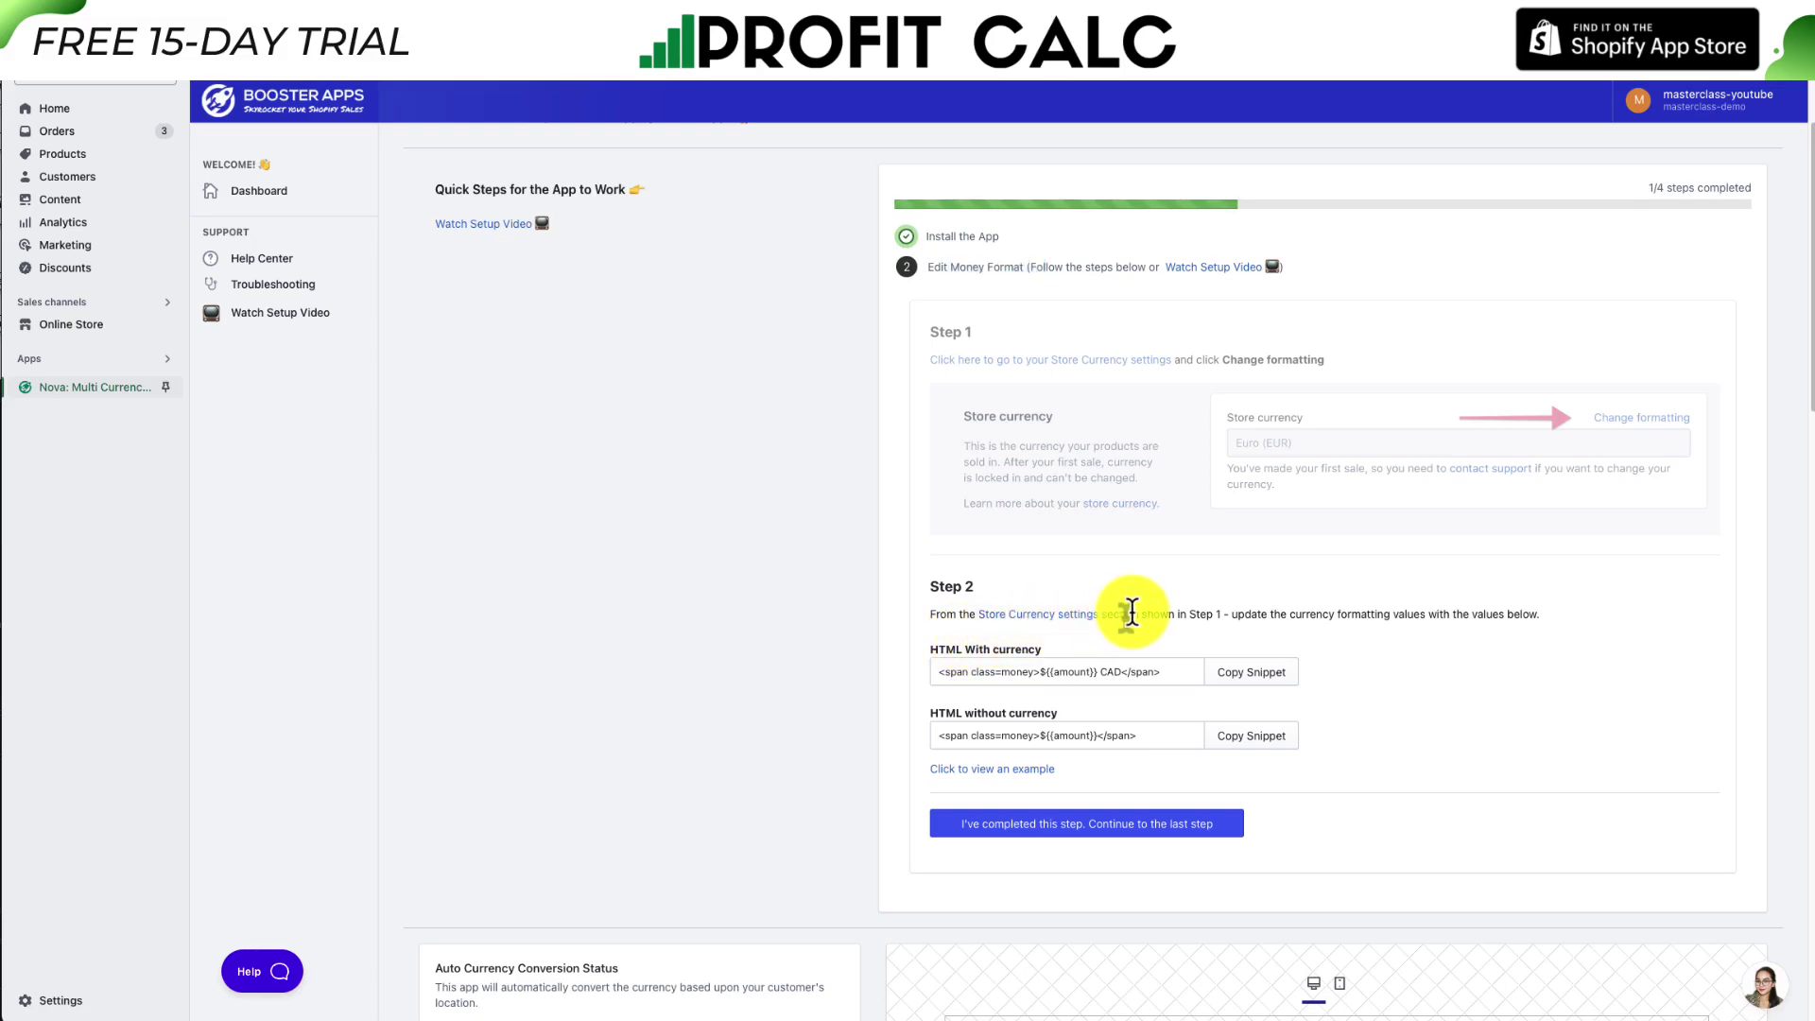
pyautogui.moveTo(1189, 612); pyautogui.dragTo(1437, 627)
# View the formatting example and select the HTML With currency snippet.
pyautogui.click(1035, 768)
pyautogui.scroll(-4, 1045, 775)
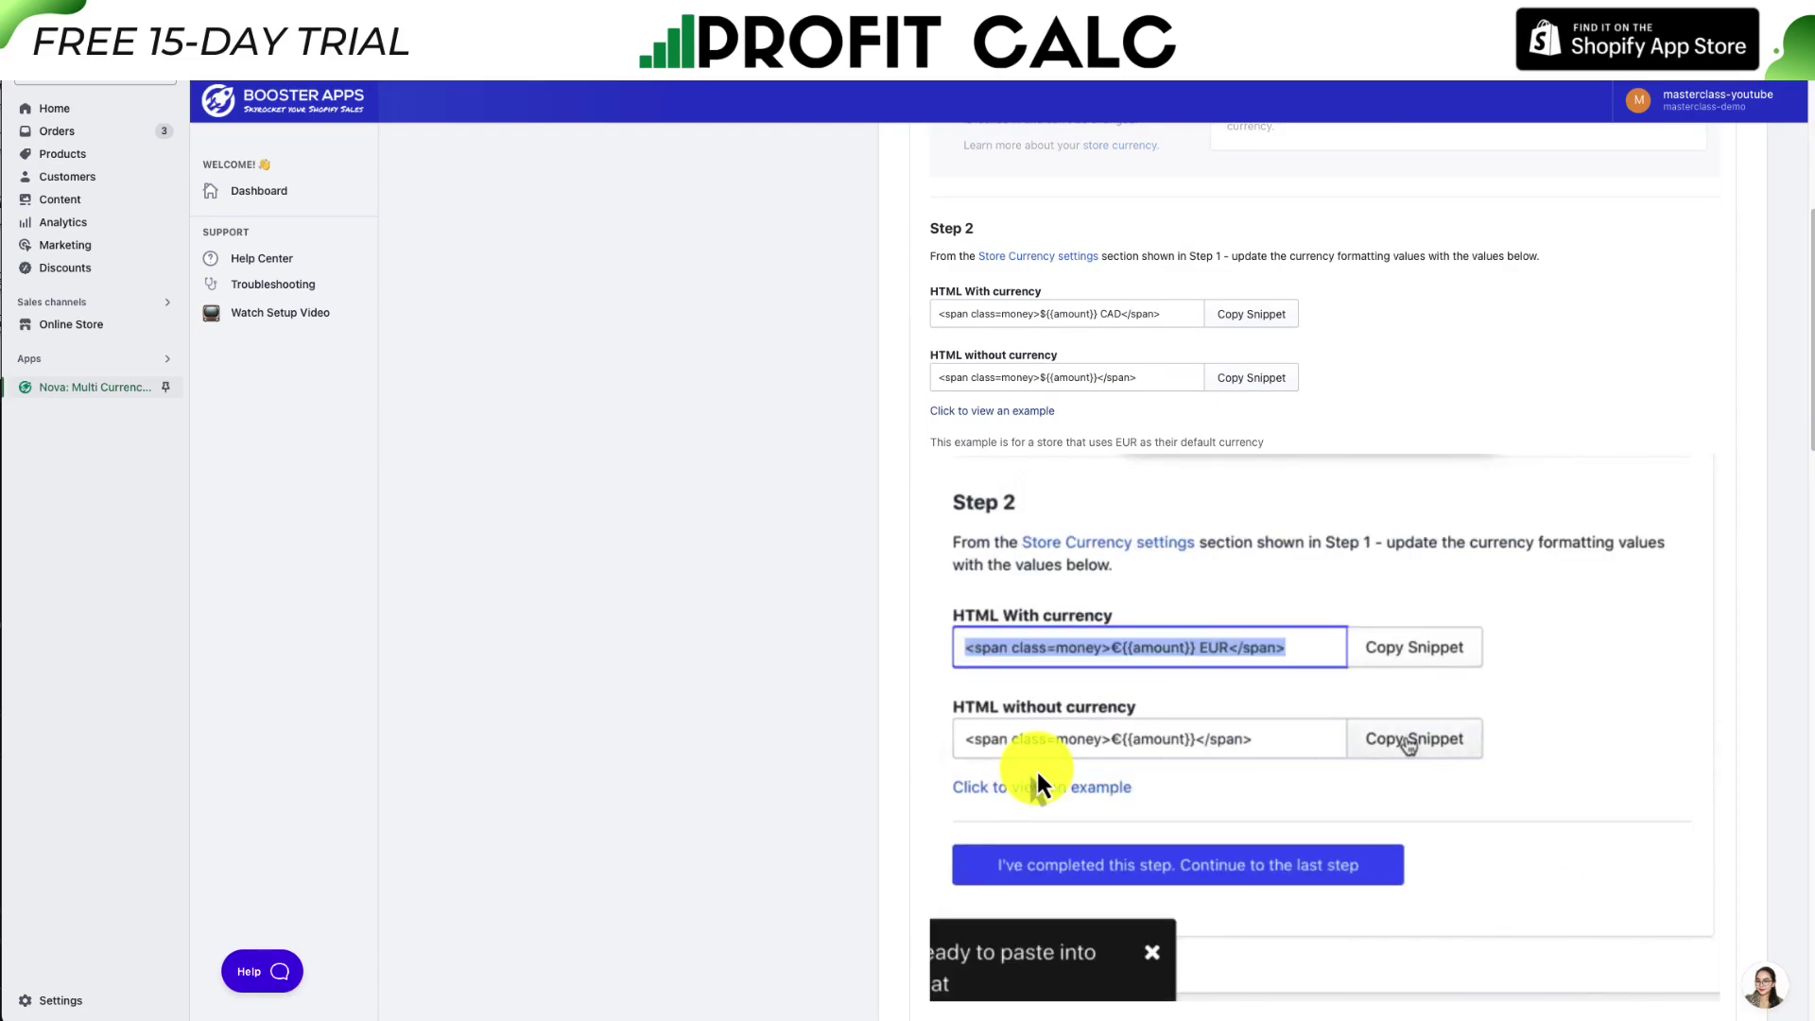
pyautogui.scroll(2, 928, 511)
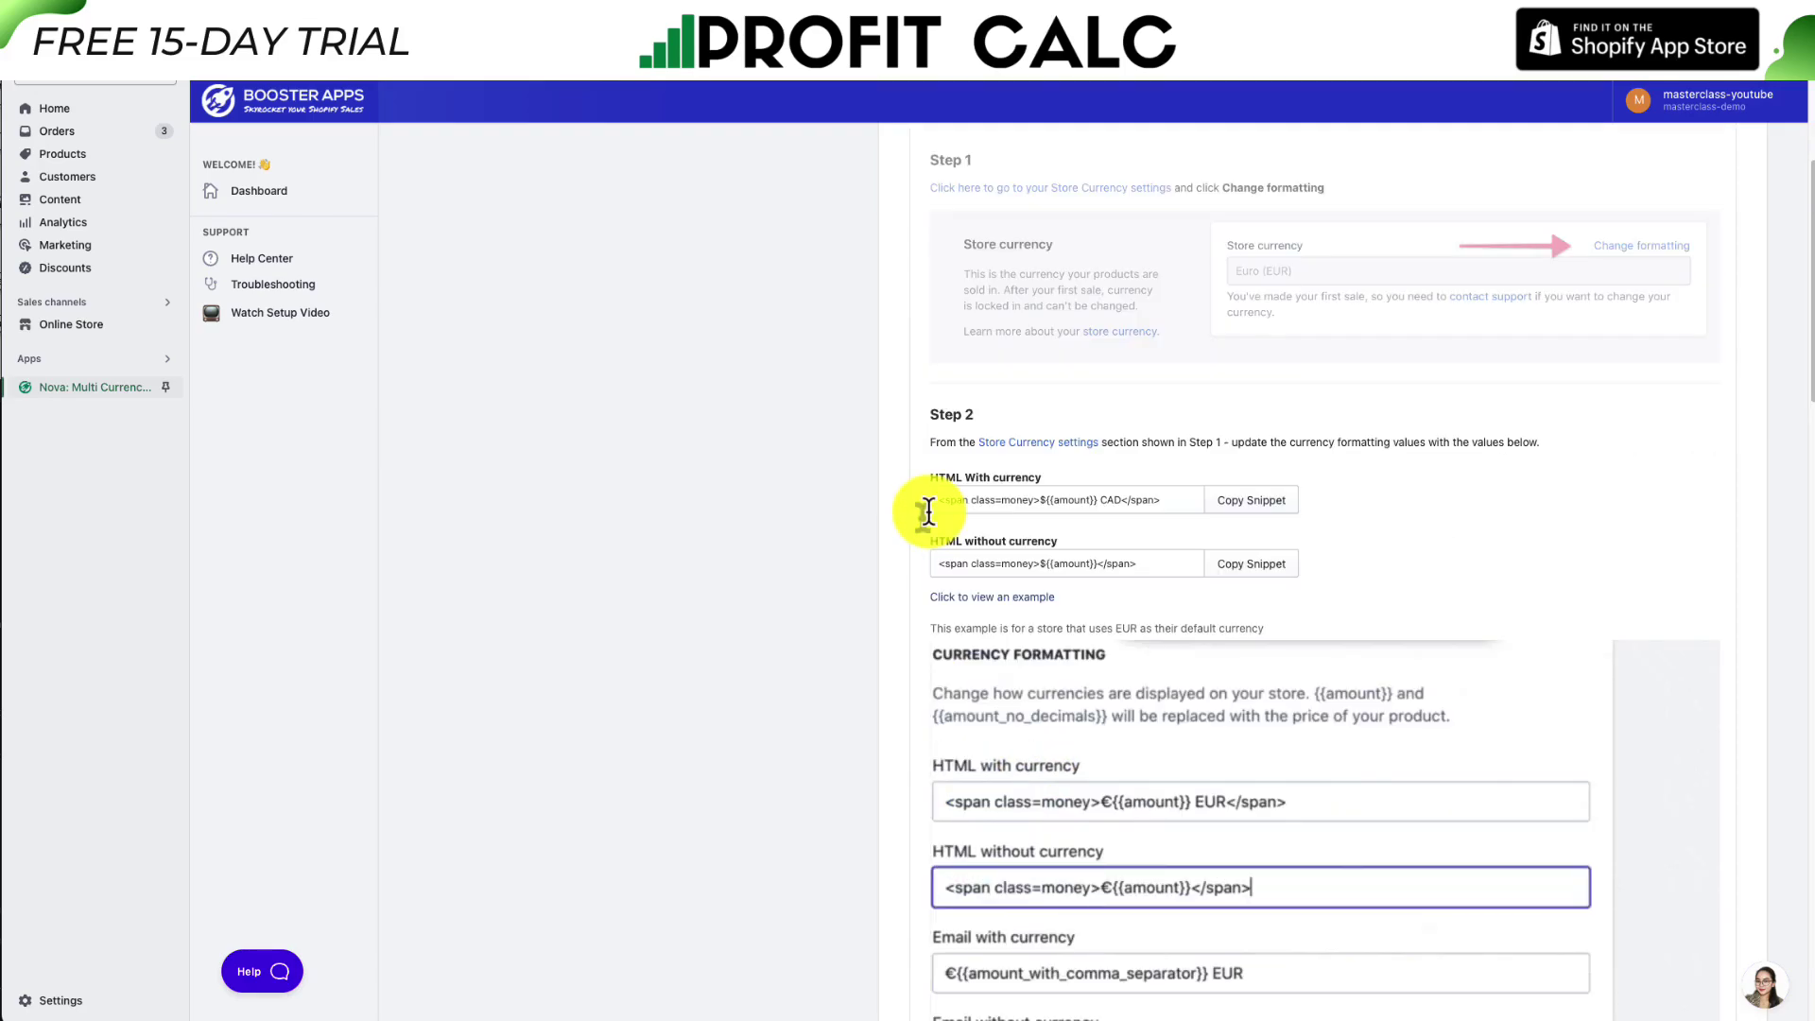
pyautogui.click(945, 499)
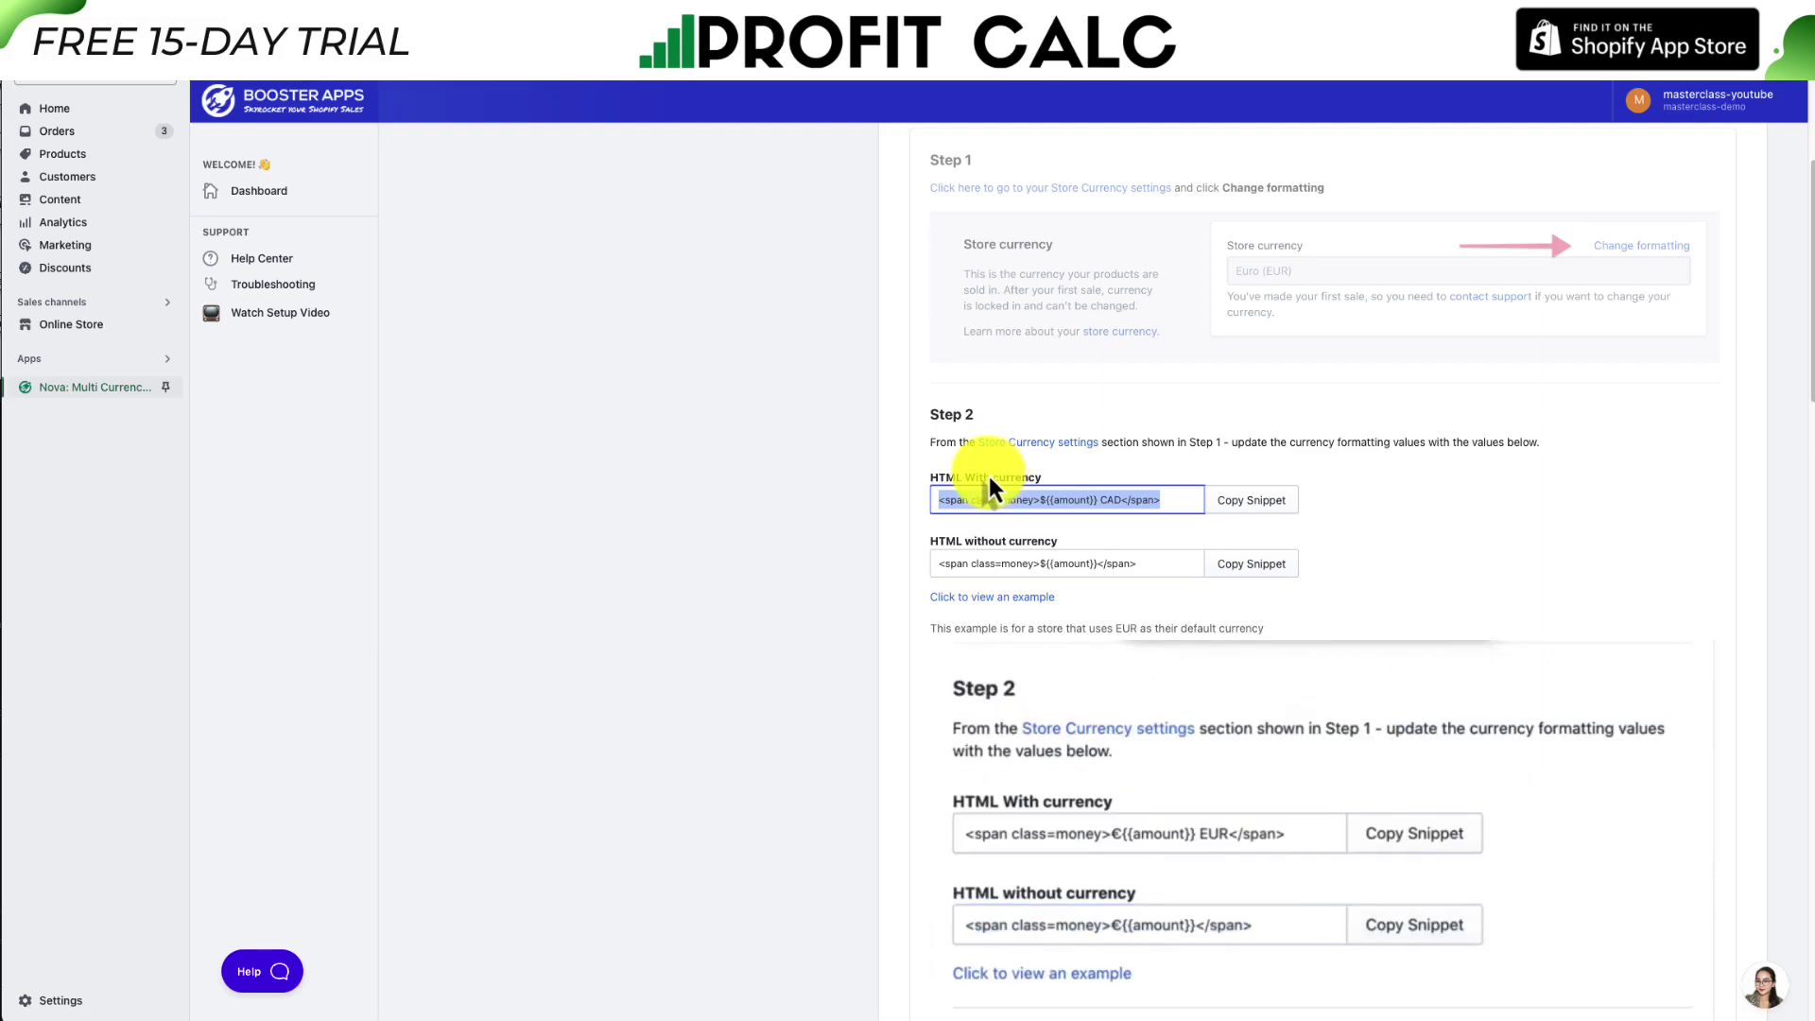
# Open the Store Currency settings link in a new tab.
pyautogui.scroll(-2, 777, 465)
pyautogui.rightClick(1059, 365)
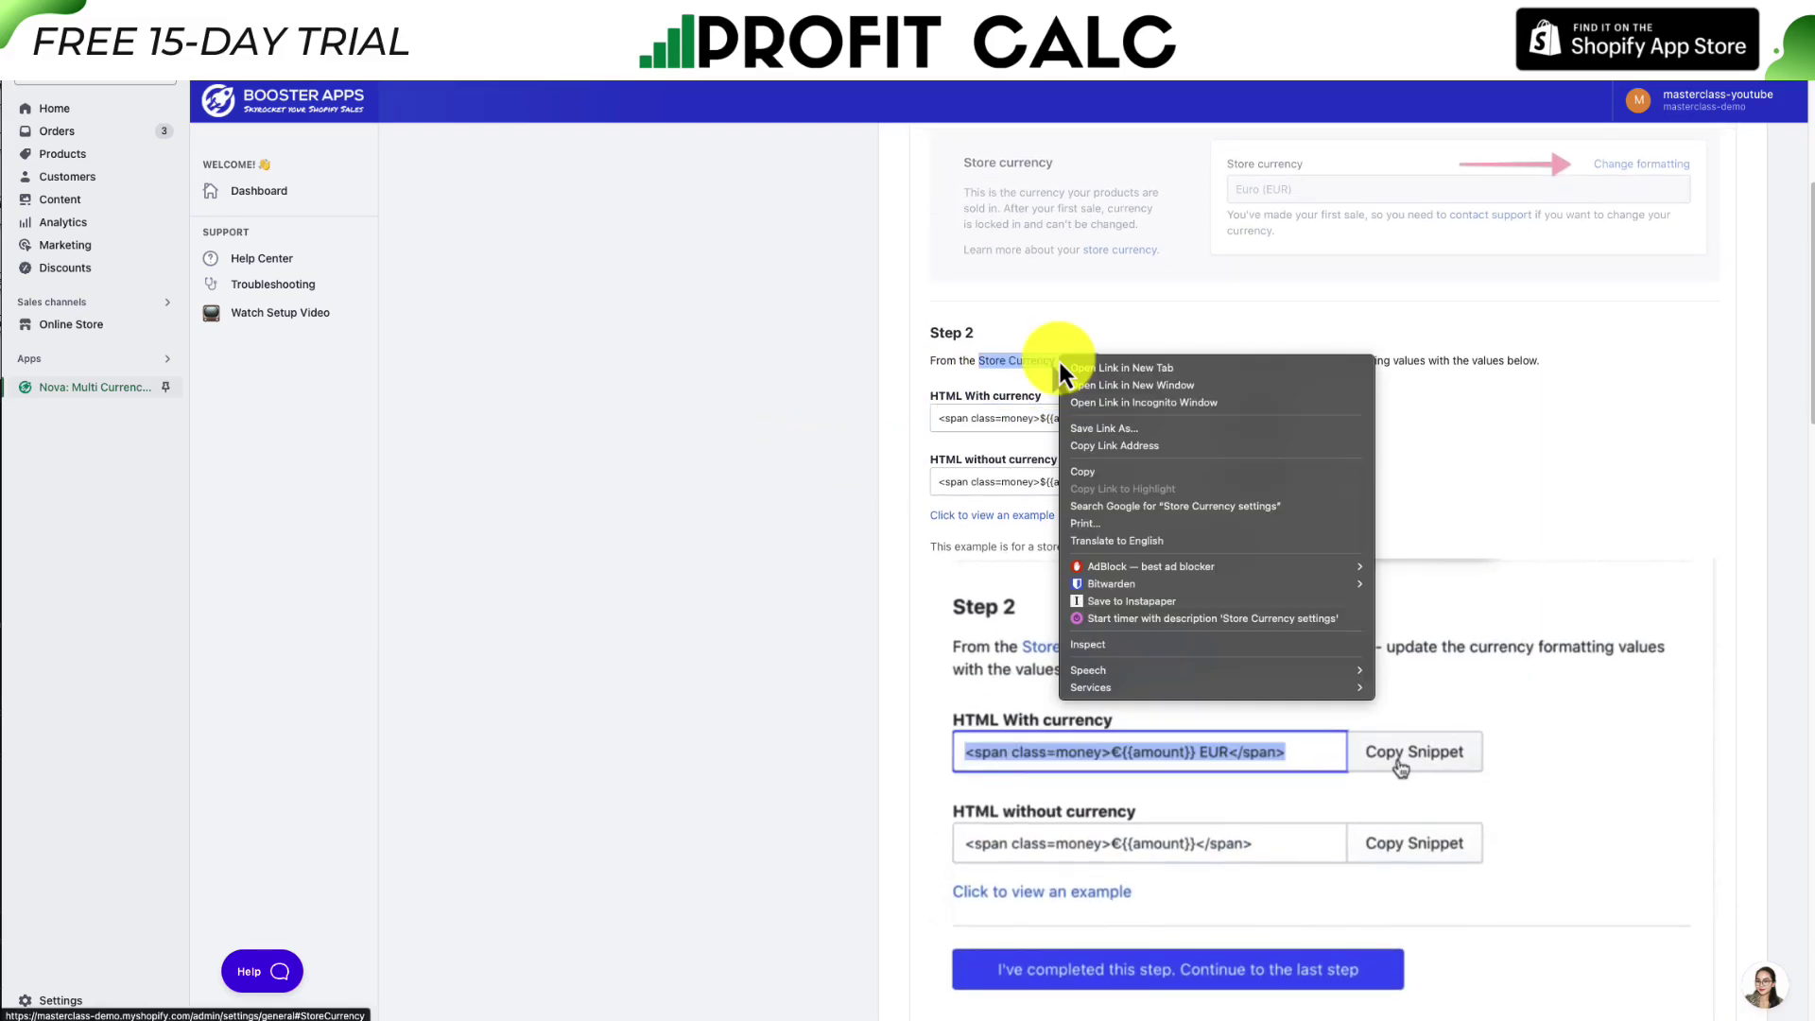
pyautogui.click(1101, 368)
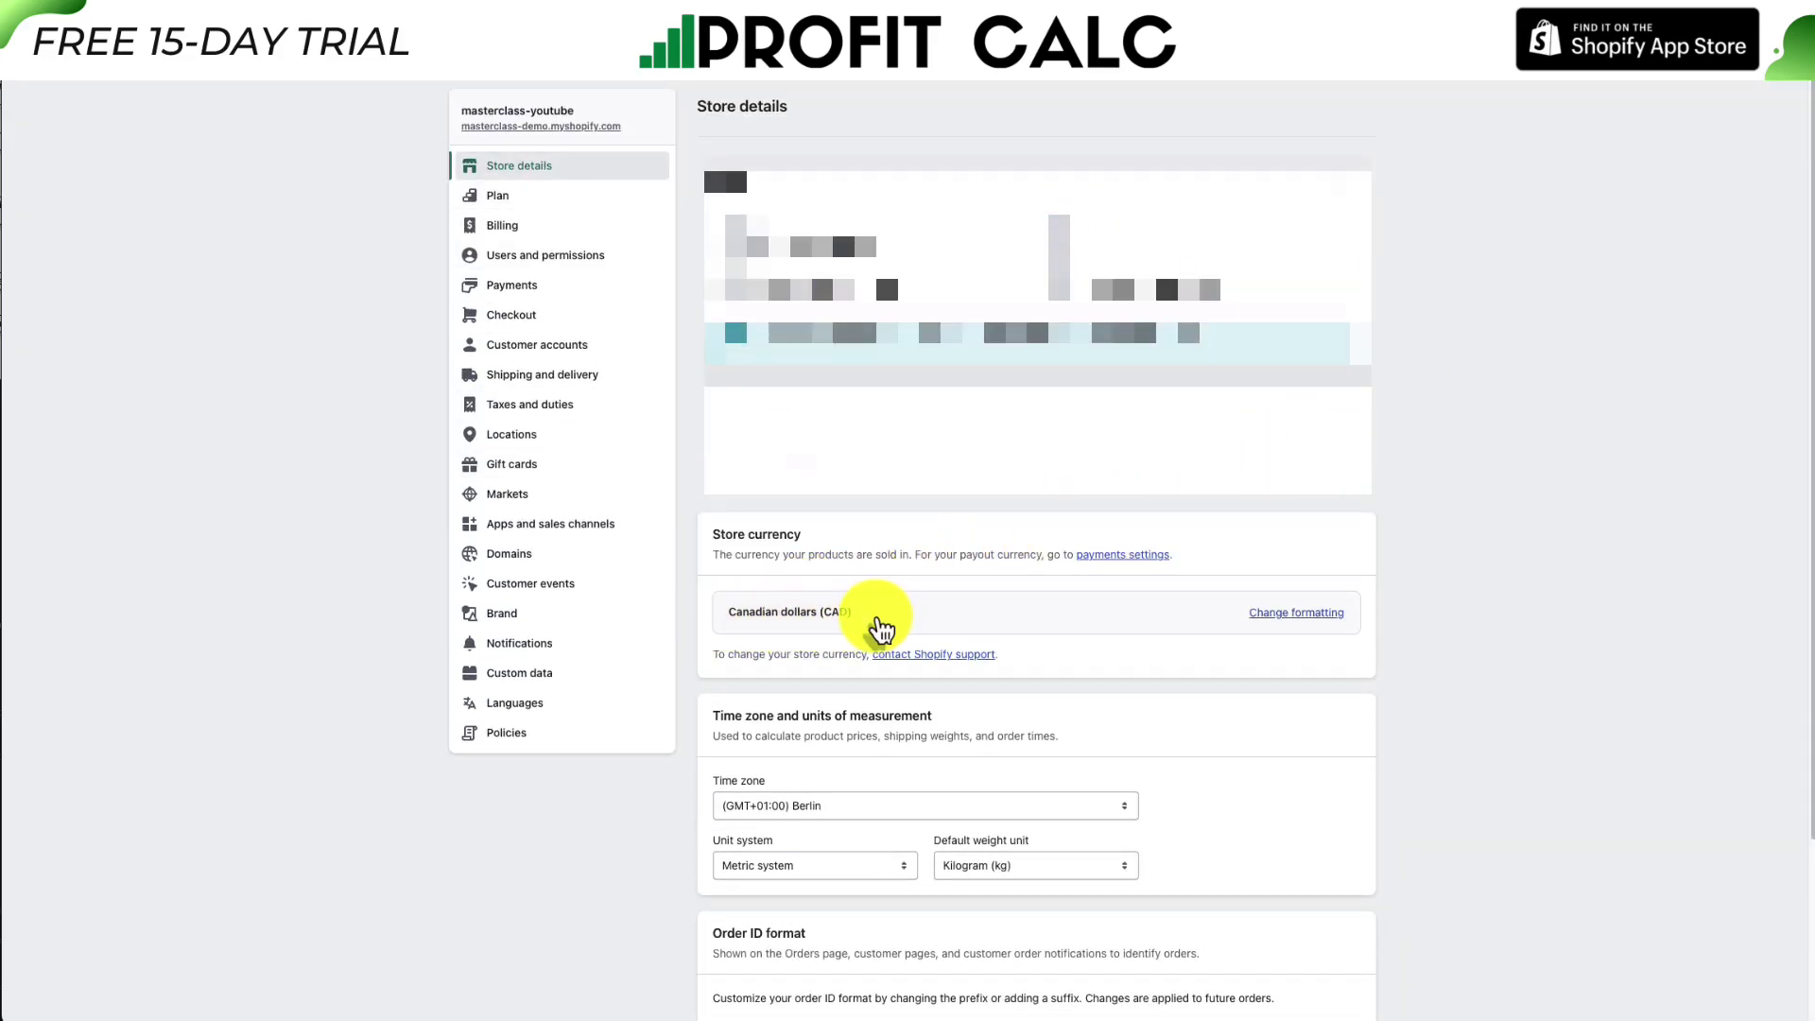
# Reveal the store's currency formatting fields, including HTML with currency and Email with currency.
pyautogui.click(1286, 614)
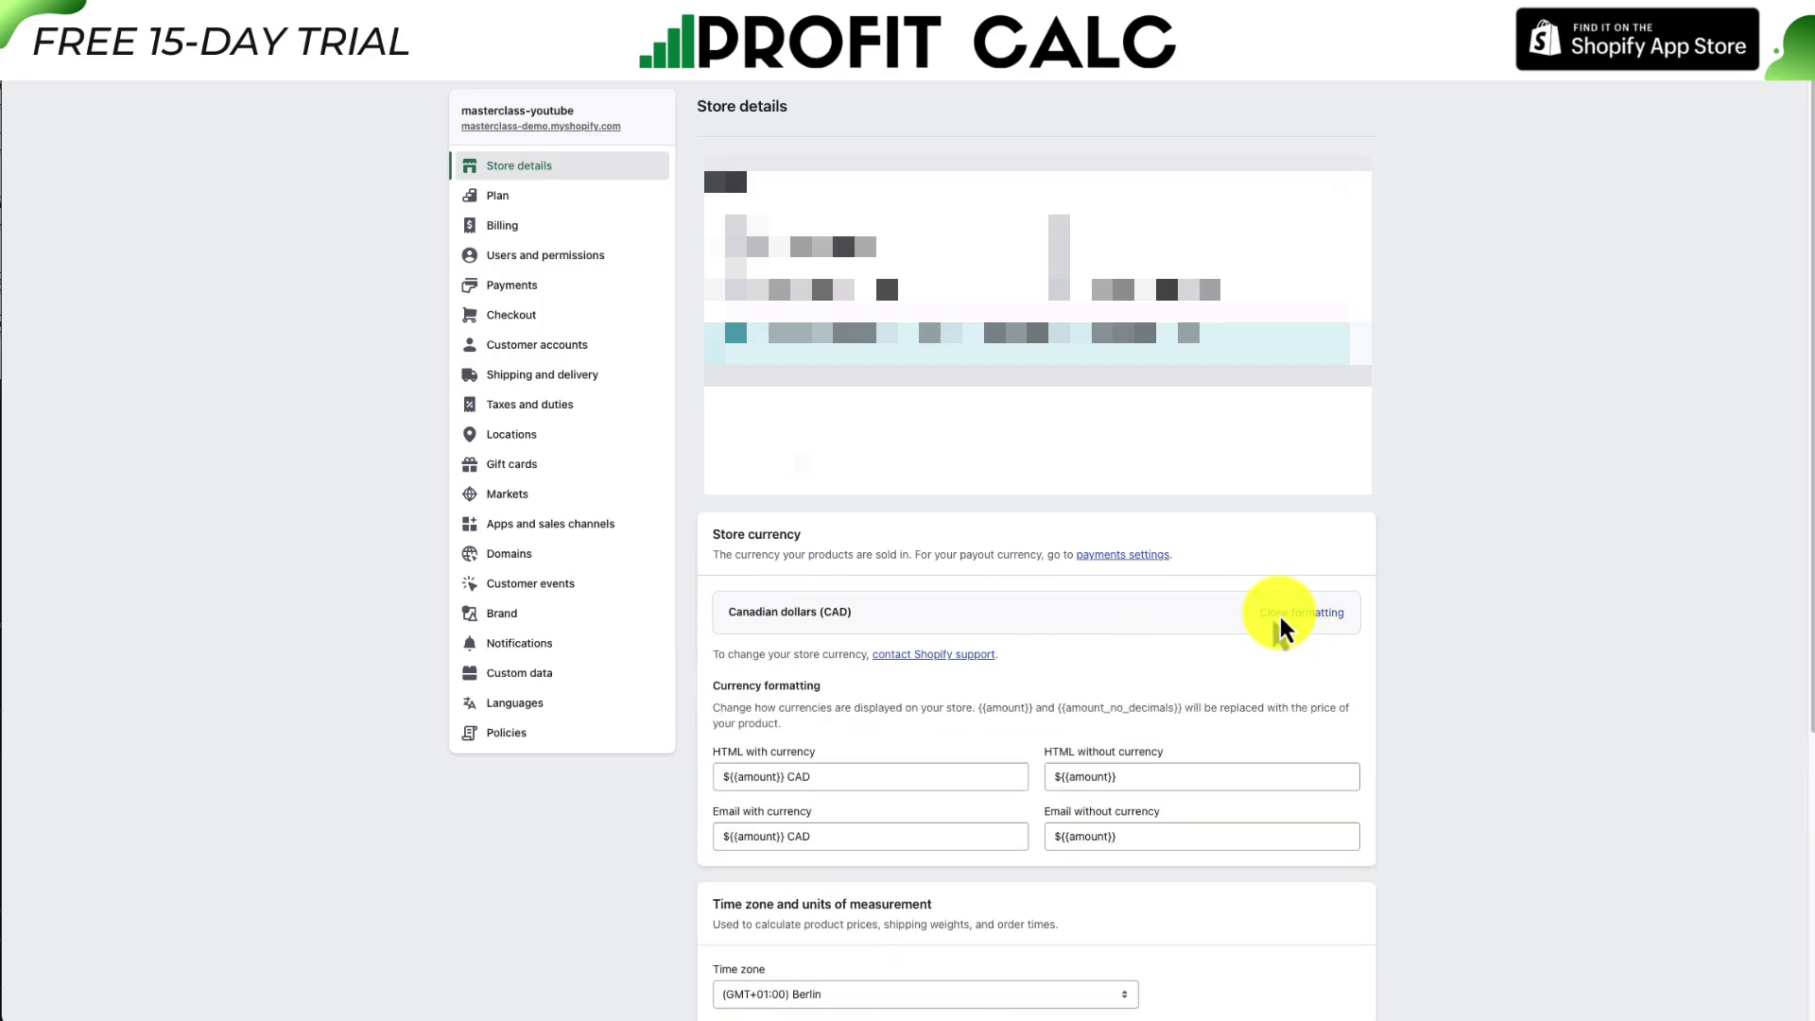
pyautogui.moveTo(751, 683); pyautogui.dragTo(754, 721)
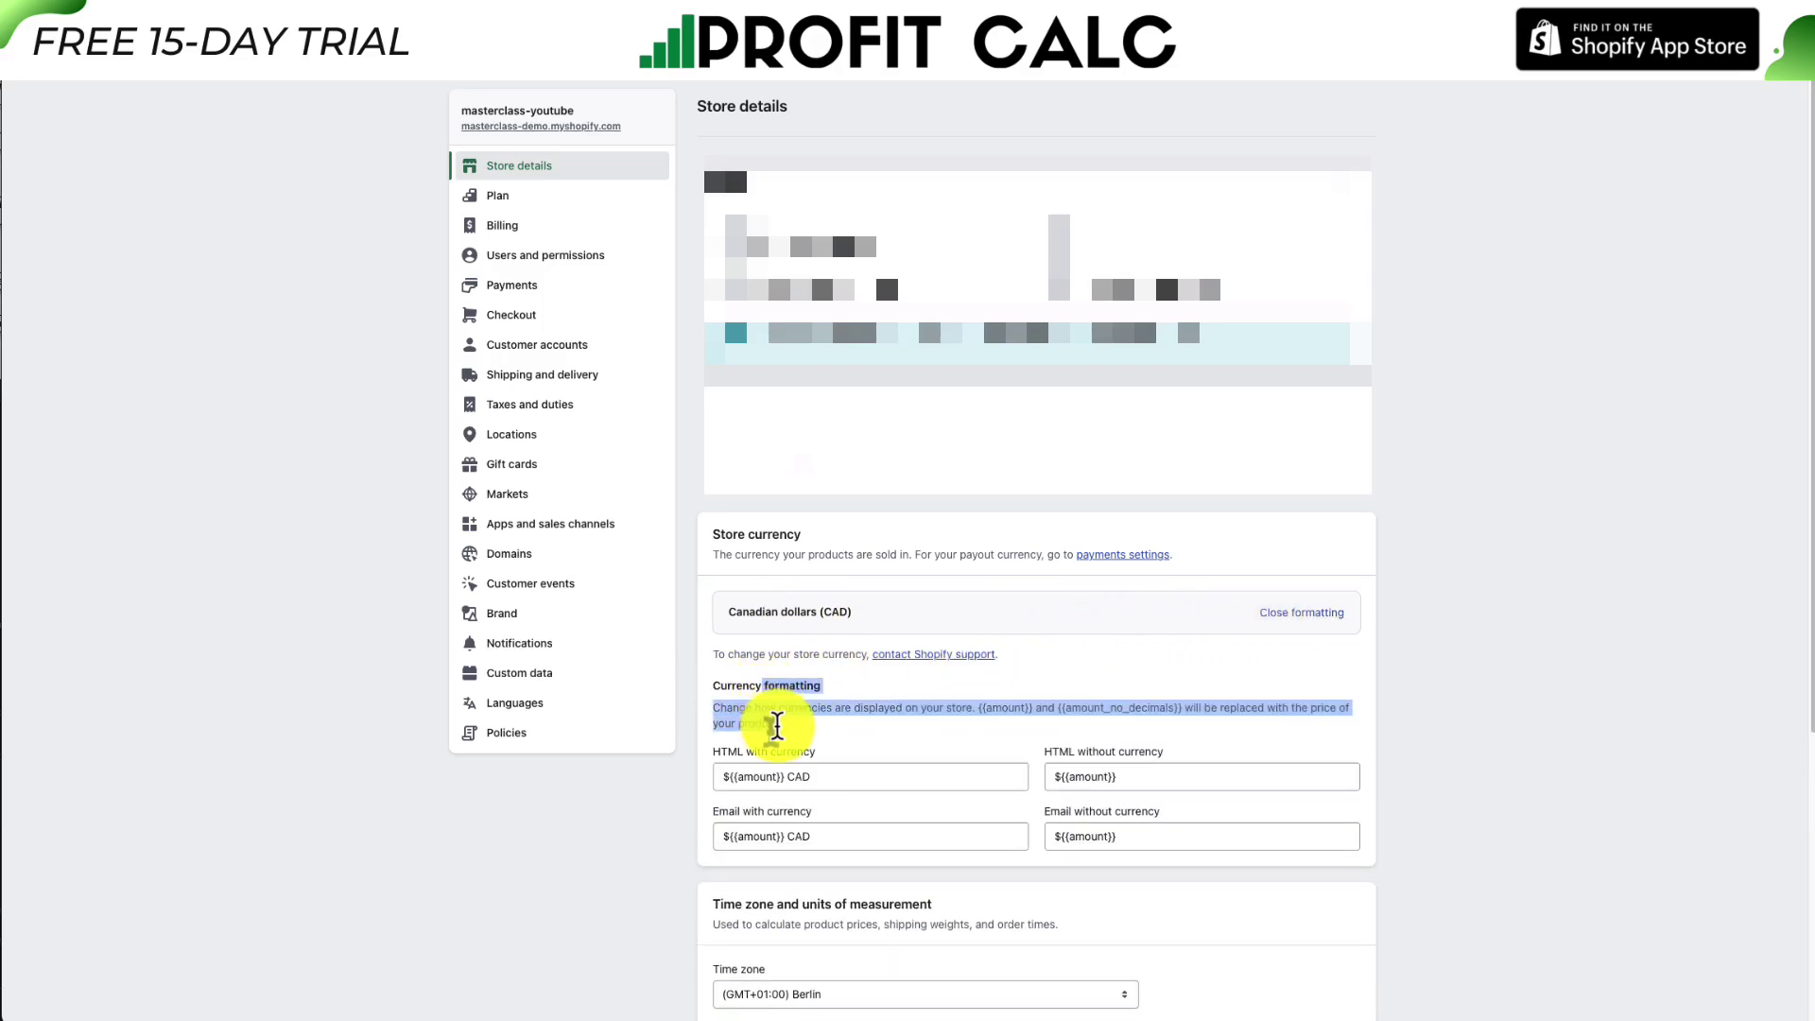
pyautogui.click(797, 732)
pyautogui.click(806, 785)
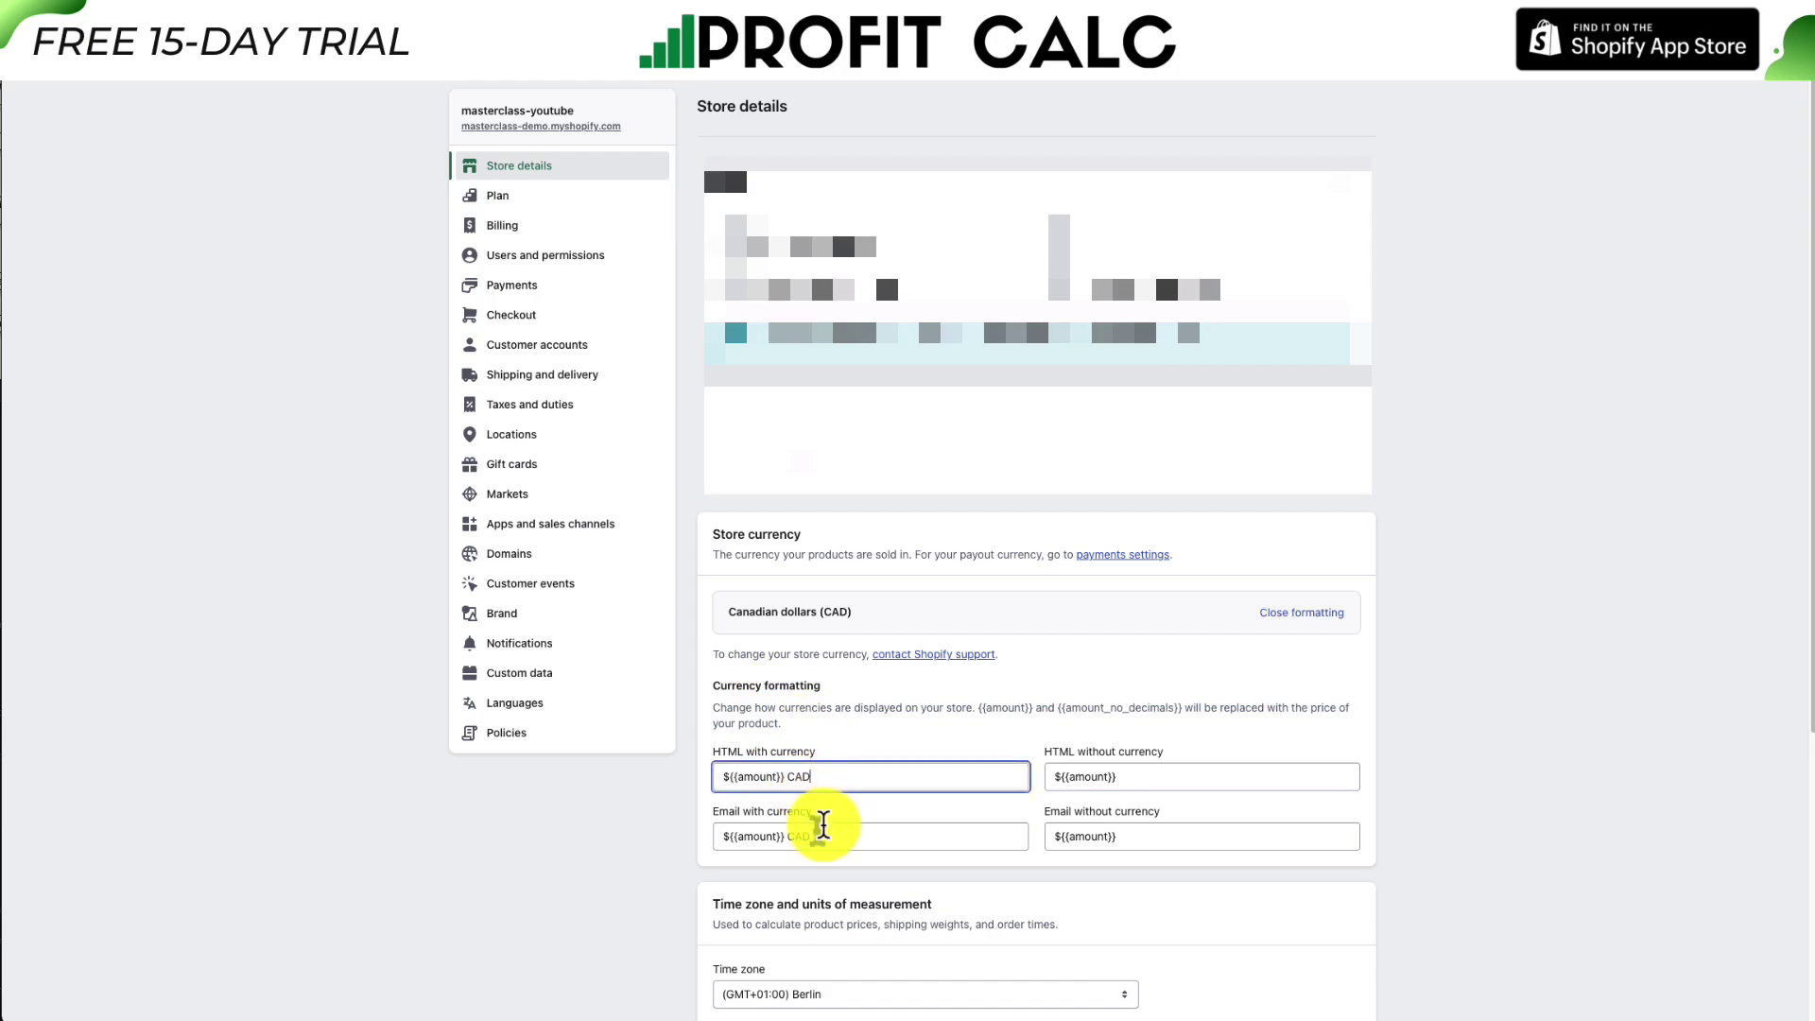
pyautogui.click(827, 836)
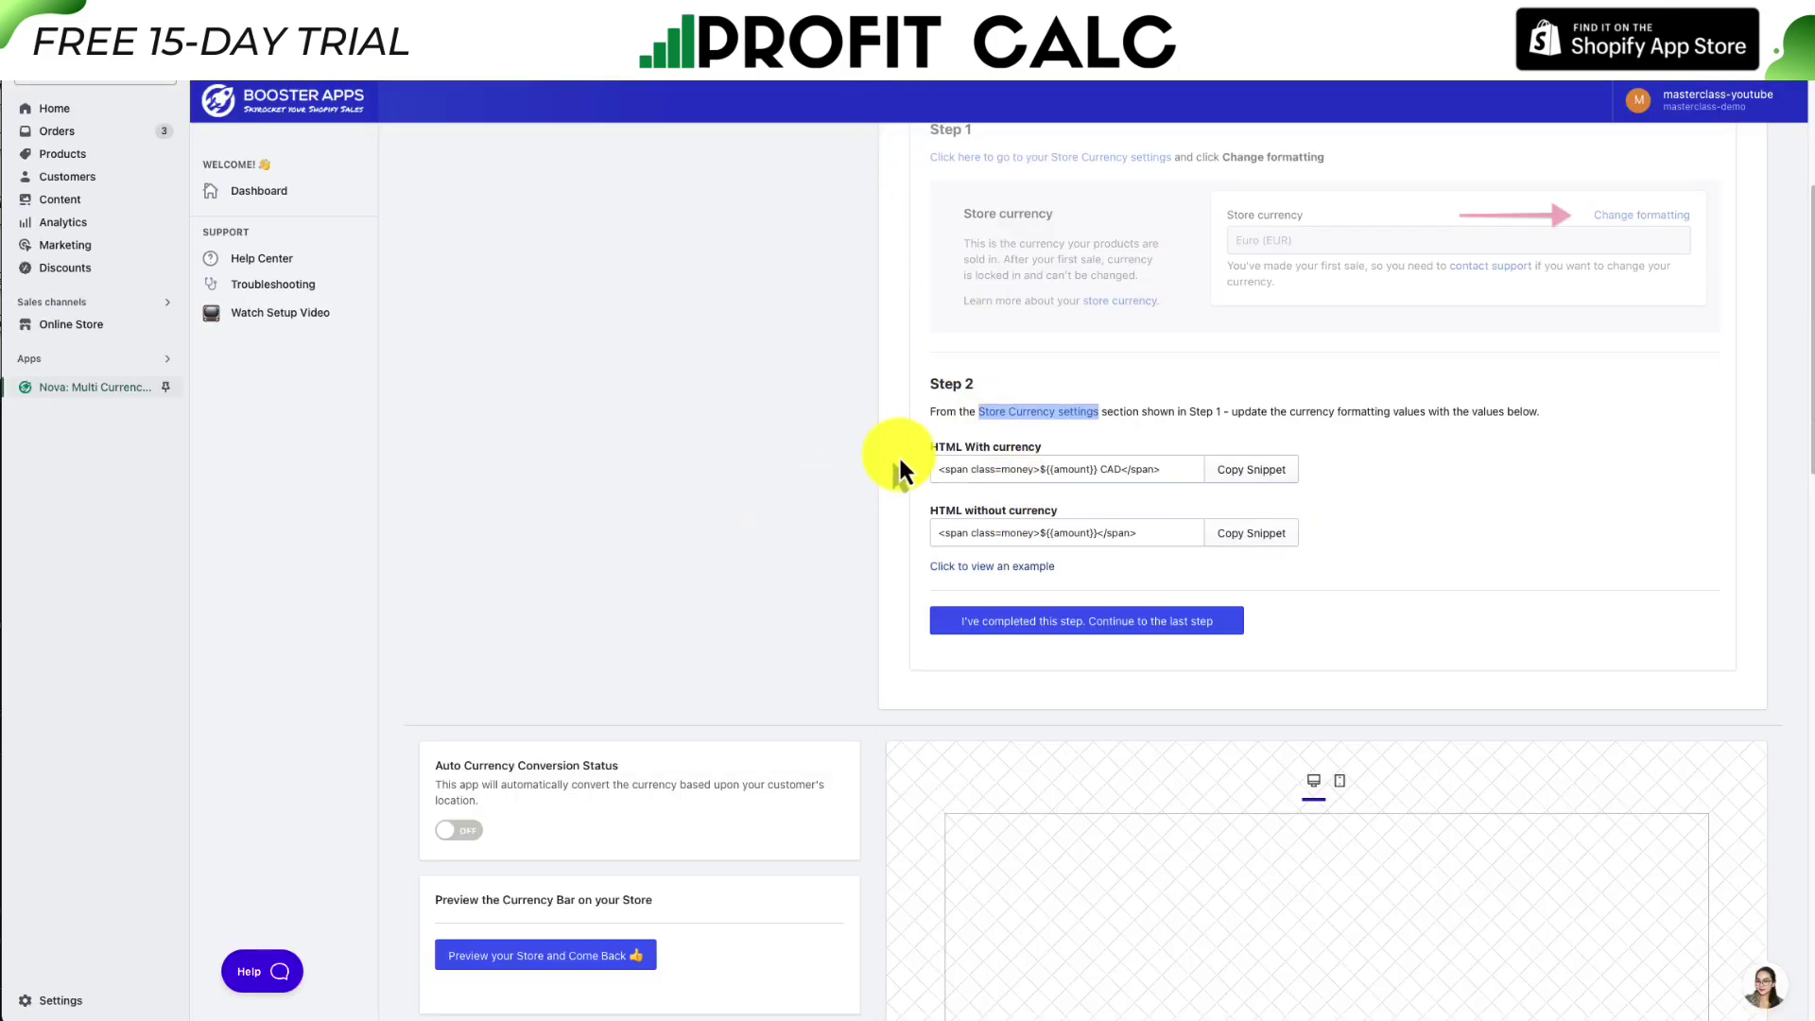
# Replace the HTML with currency value with Nova's <span class=money>${{amount}} CAD</span> snippet.
pyautogui.moveTo(918, 450); pyautogui.dragTo(1198, 474)
pyautogui.click(1238, 471)
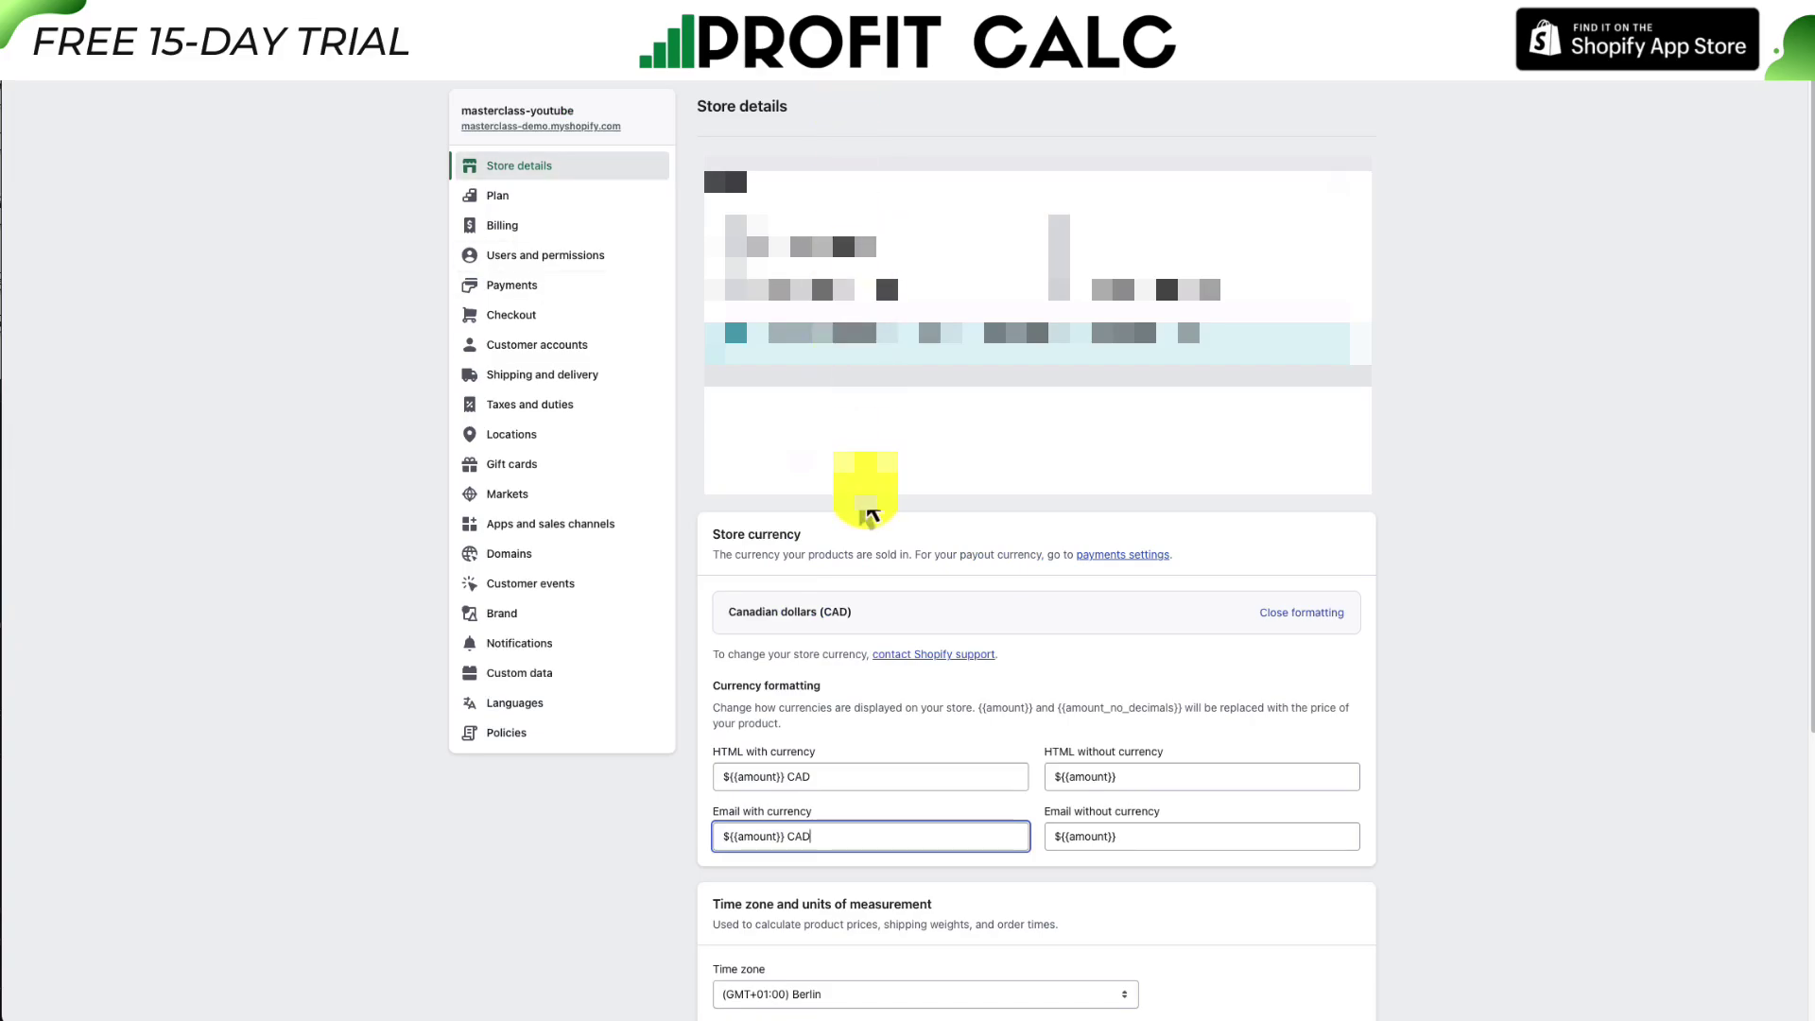
pyautogui.moveTo(851, 777); pyautogui.dragTo(718, 777)
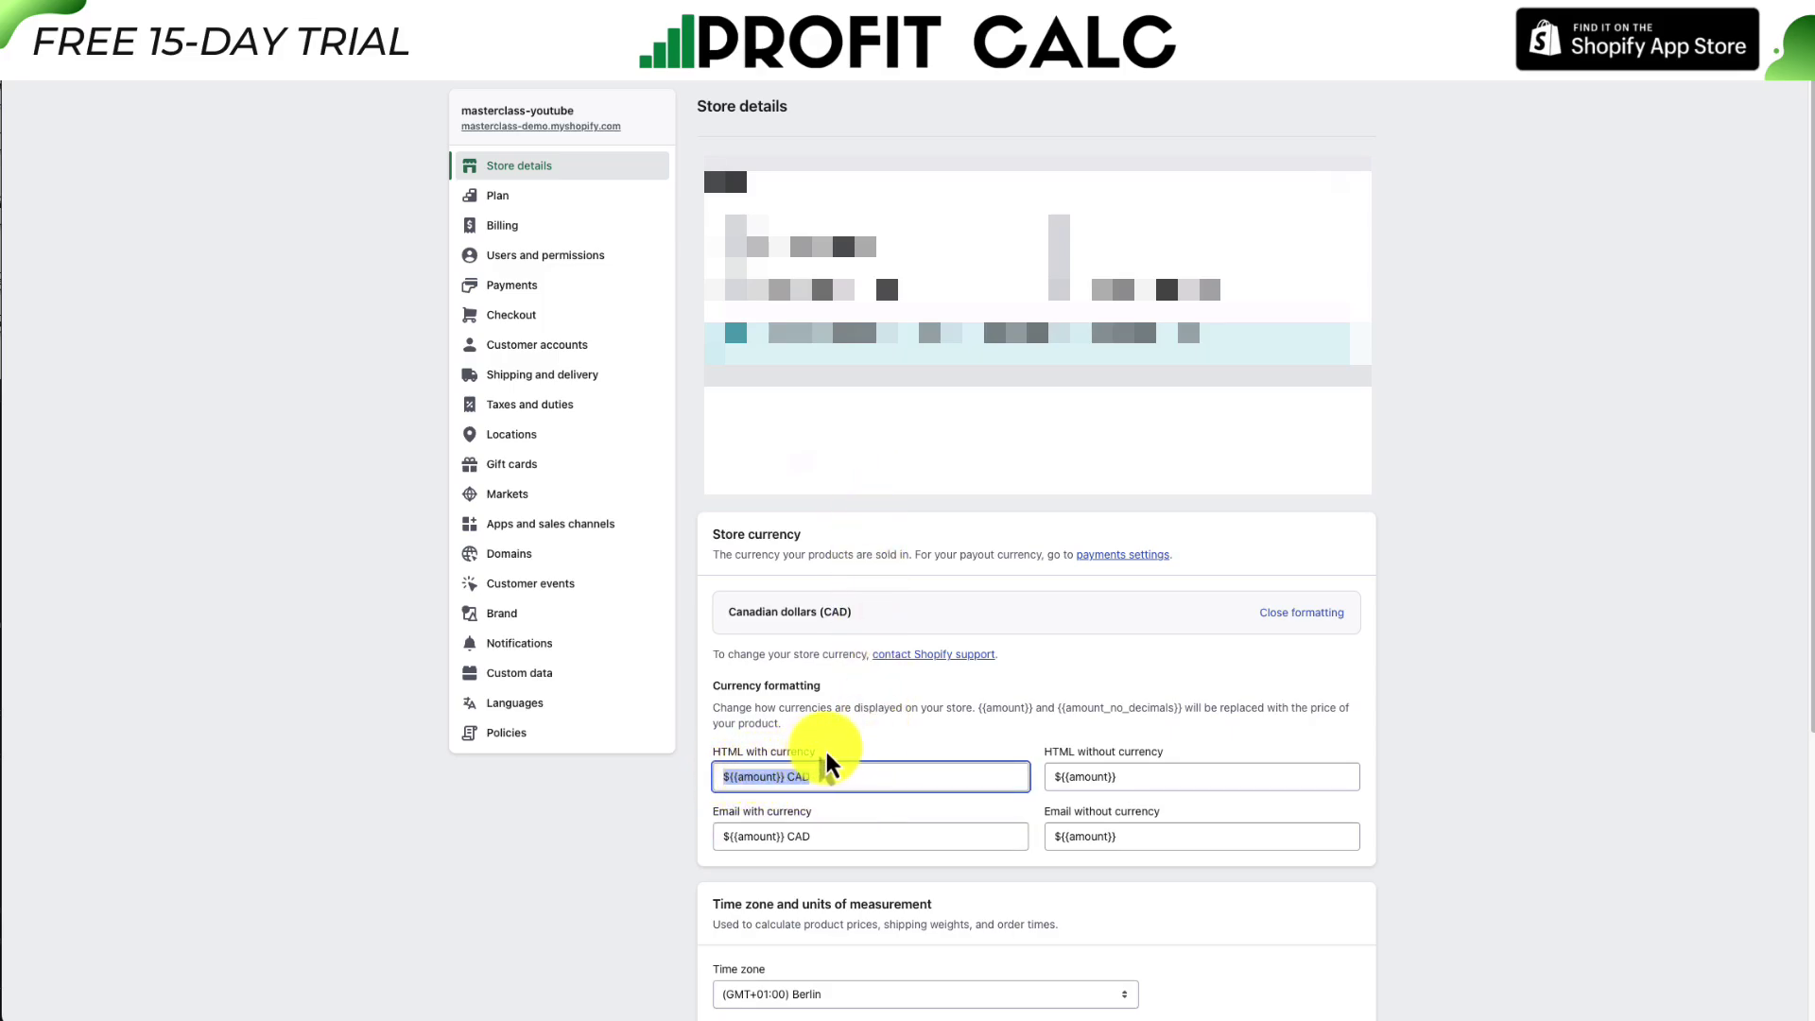
pyautogui.hotkey('ctrl', 'v')
pyautogui.moveTo(763, 783); pyautogui.dragTo(950, 797)
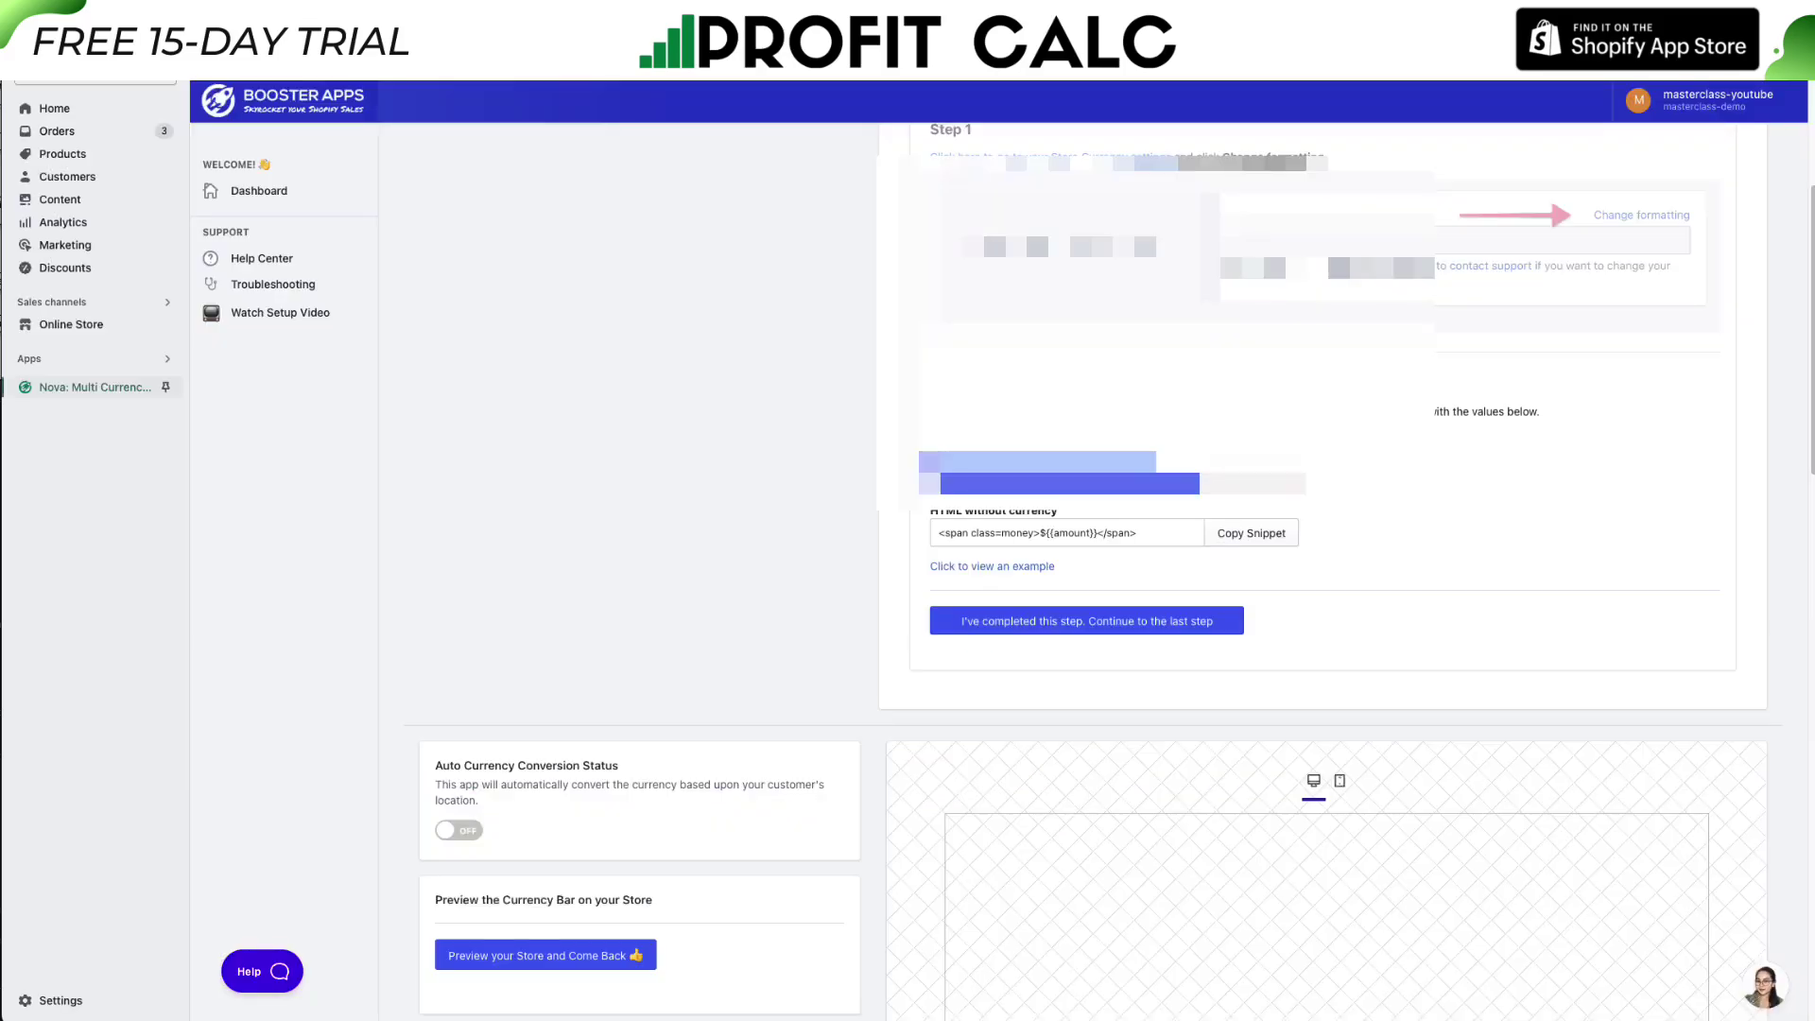
# Replace the HTML without currency value ${{amount}} with Nova's HTML without currency snippet.
pyautogui.click(1216, 470)
pyautogui.click(1276, 535)
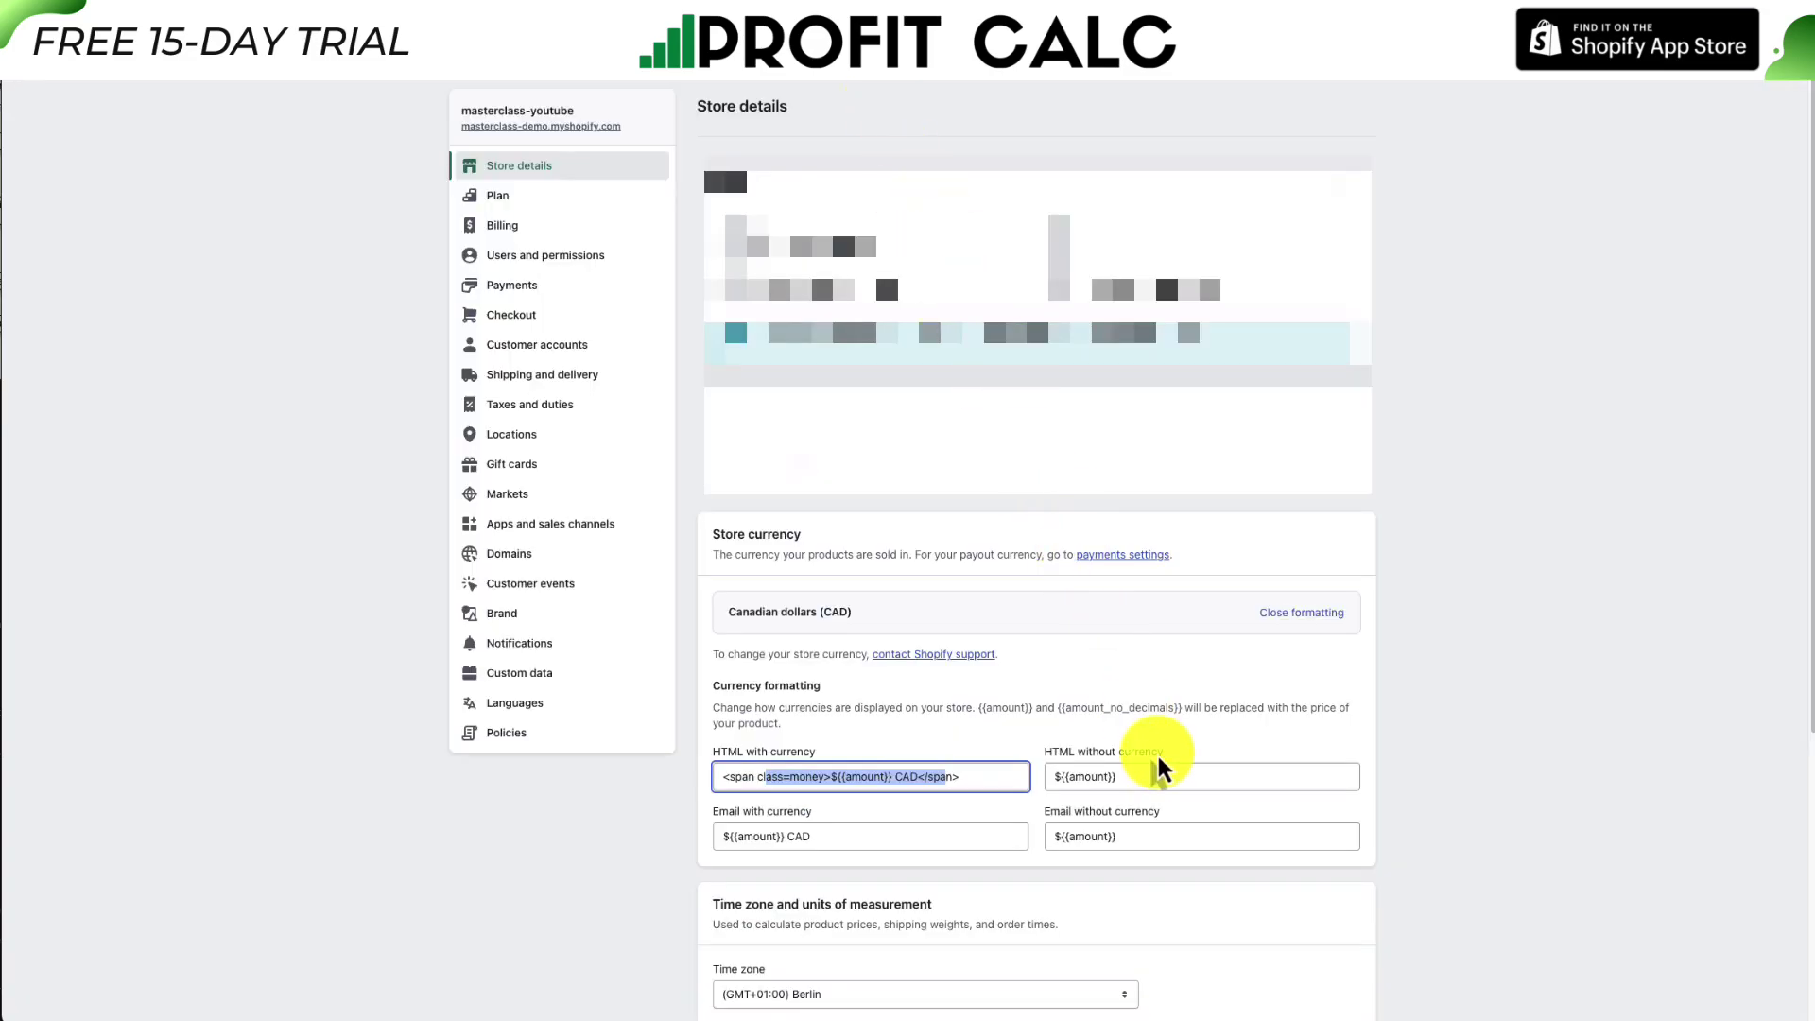
pyautogui.click(1167, 770)
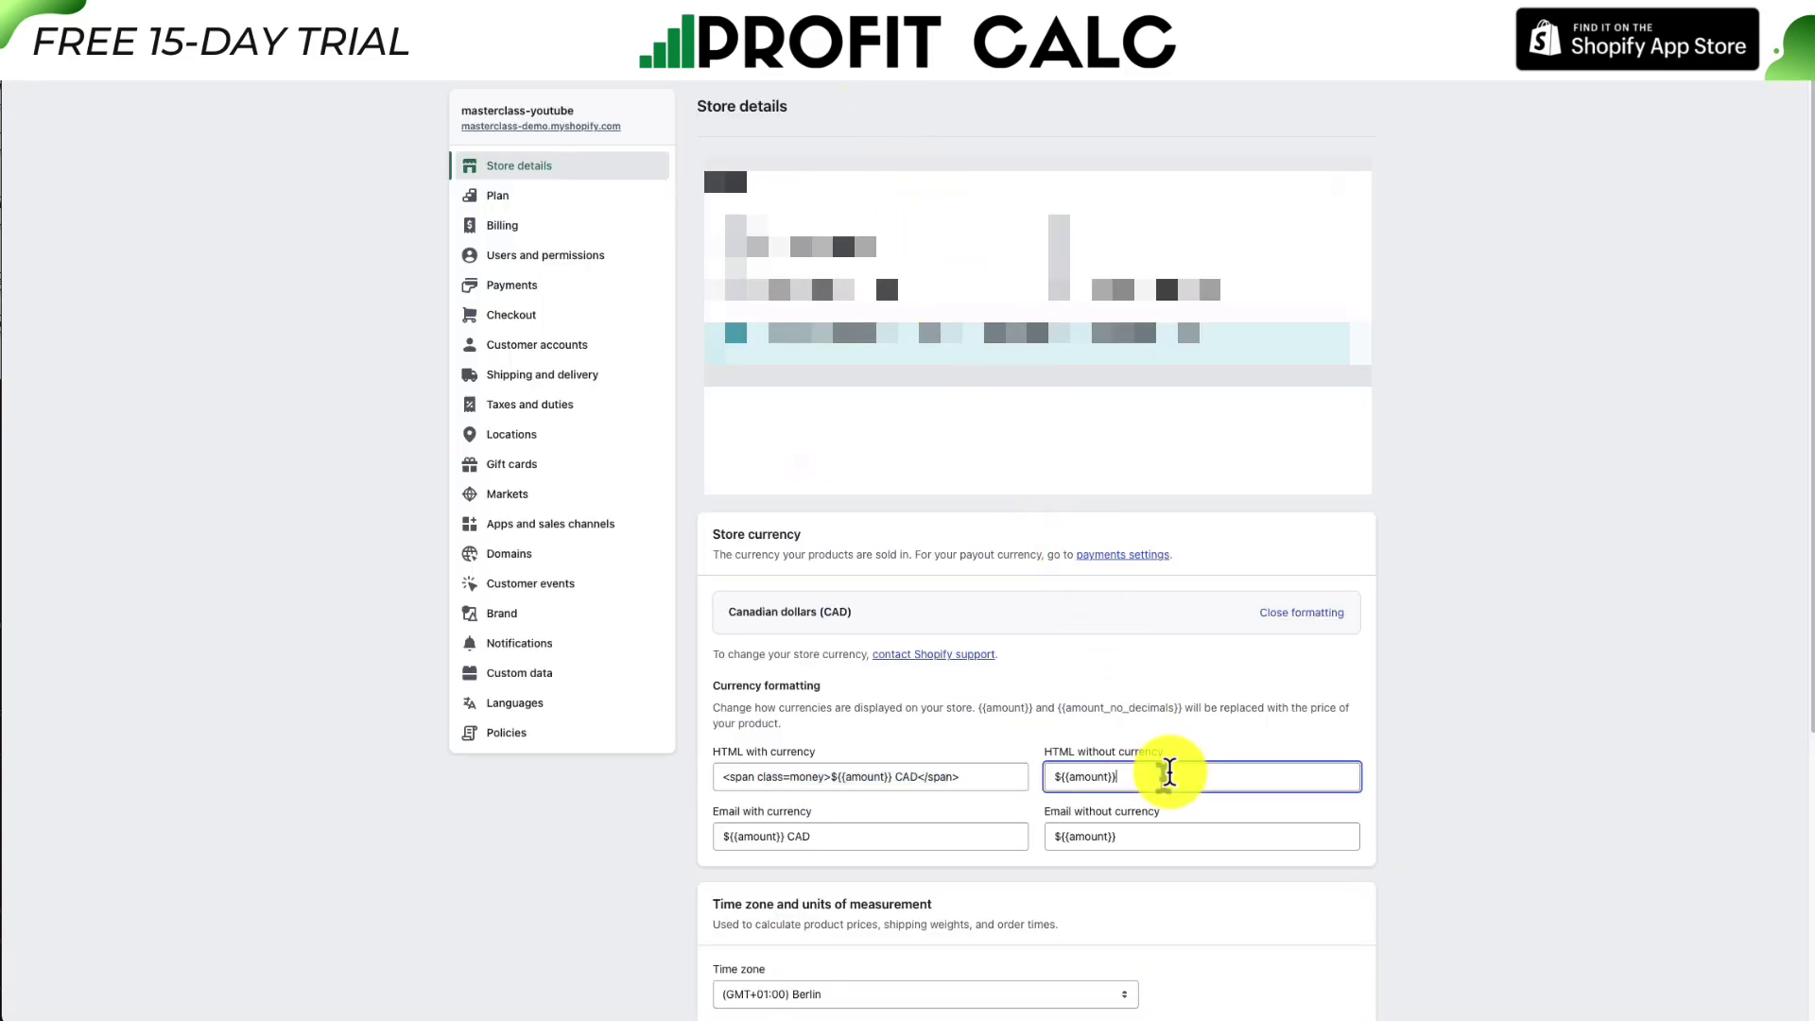
pyautogui.hotkey('ctrl', 'a')
pyautogui.hotkey('ctrl', 'v')
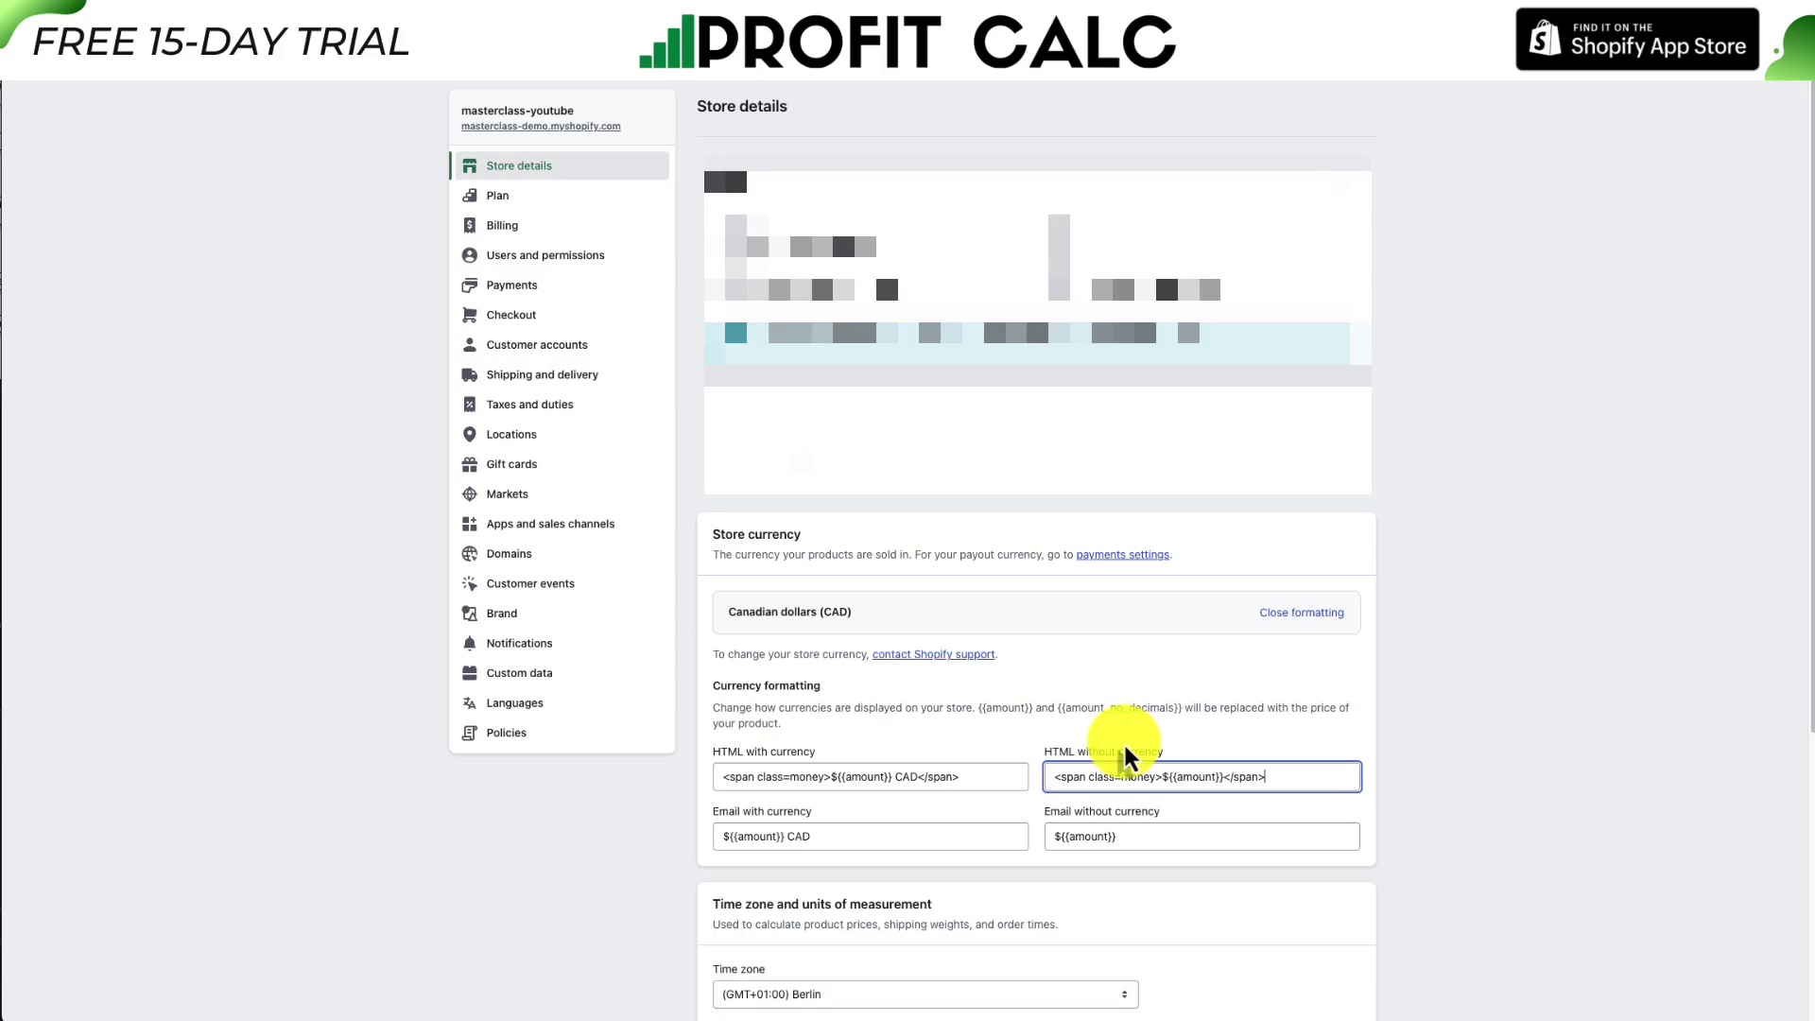
pyautogui.click(1299, 580)
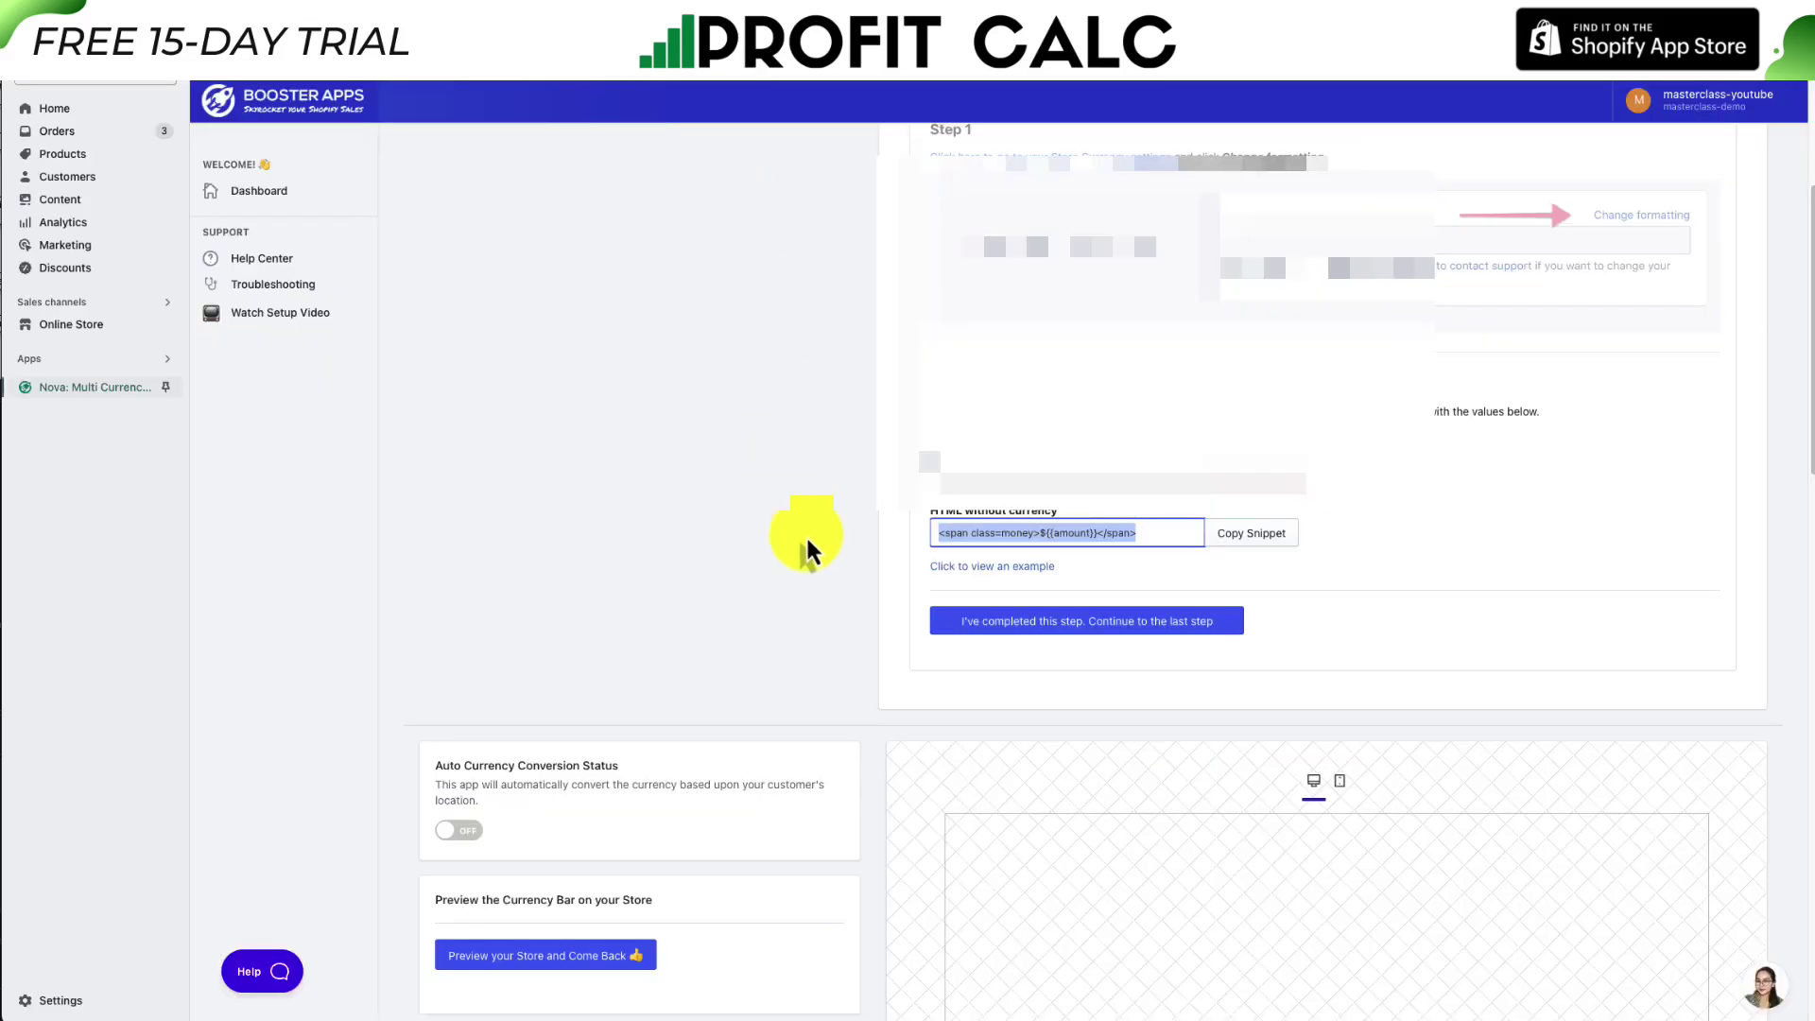
# Mark the money format step done and verify to finish installation.
pyautogui.scroll(3, 808, 545)
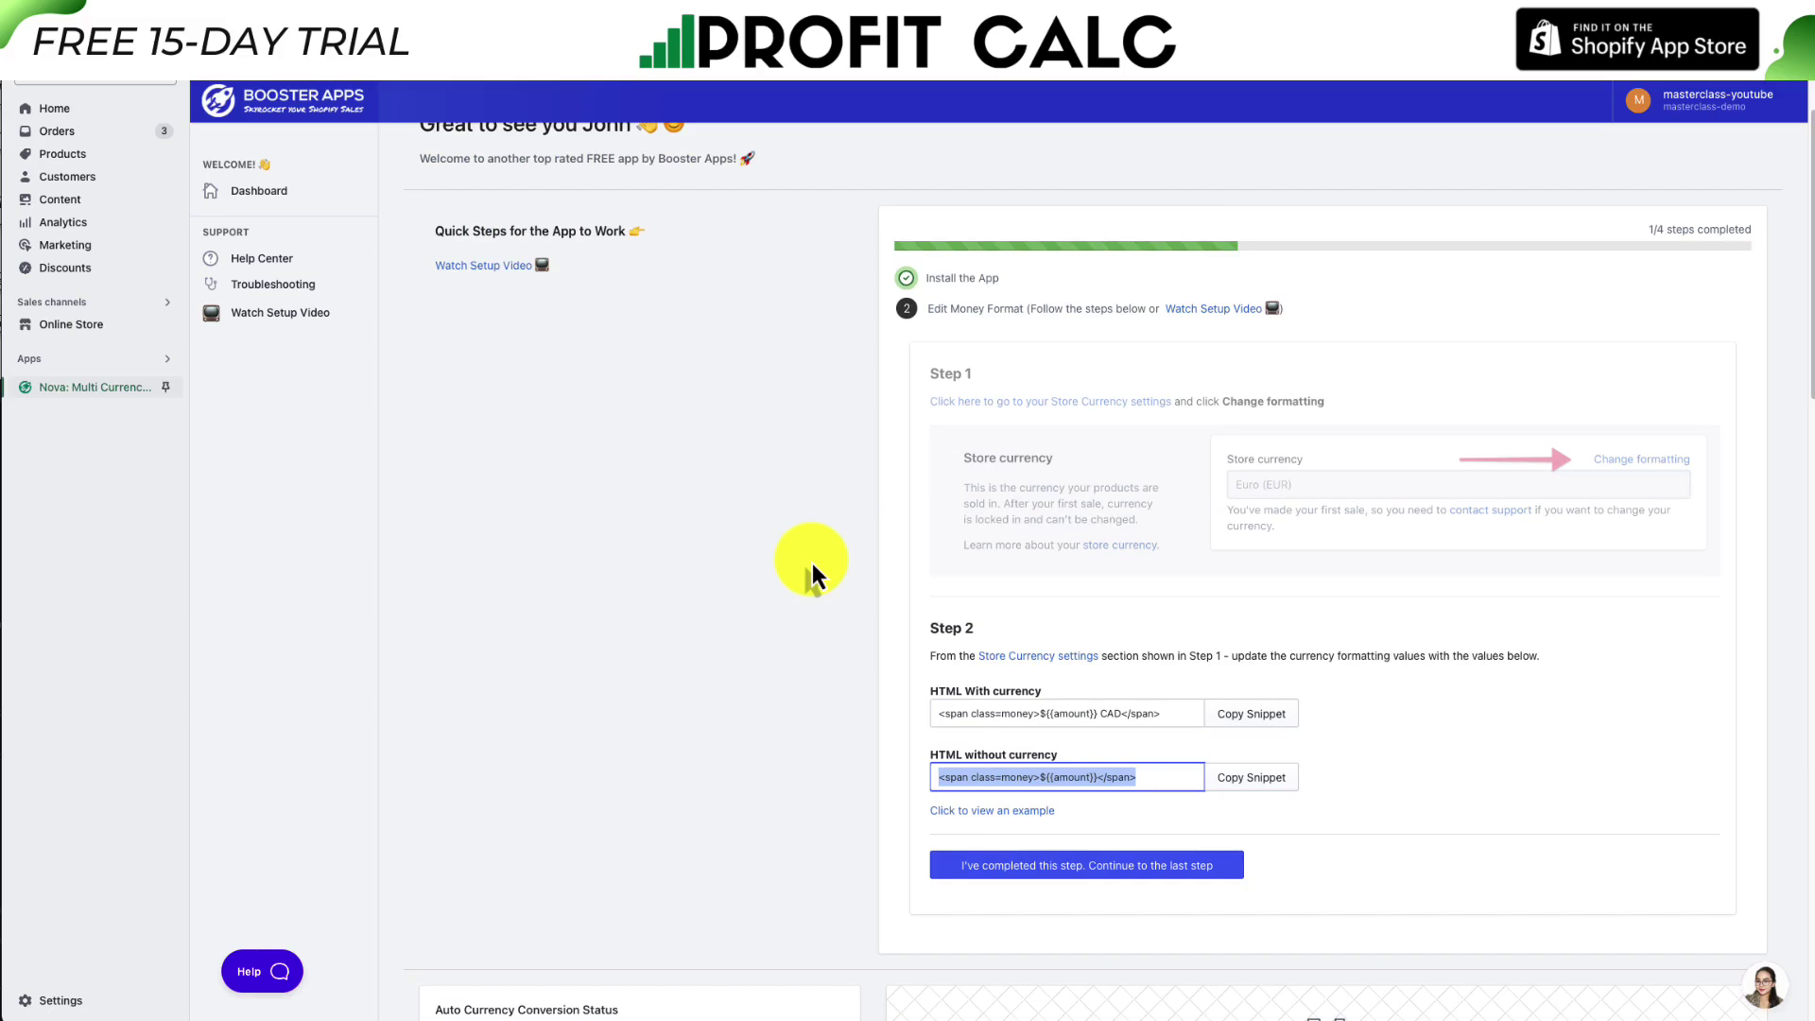
pyautogui.click(1127, 881)
pyautogui.scroll(-2, 960, 739)
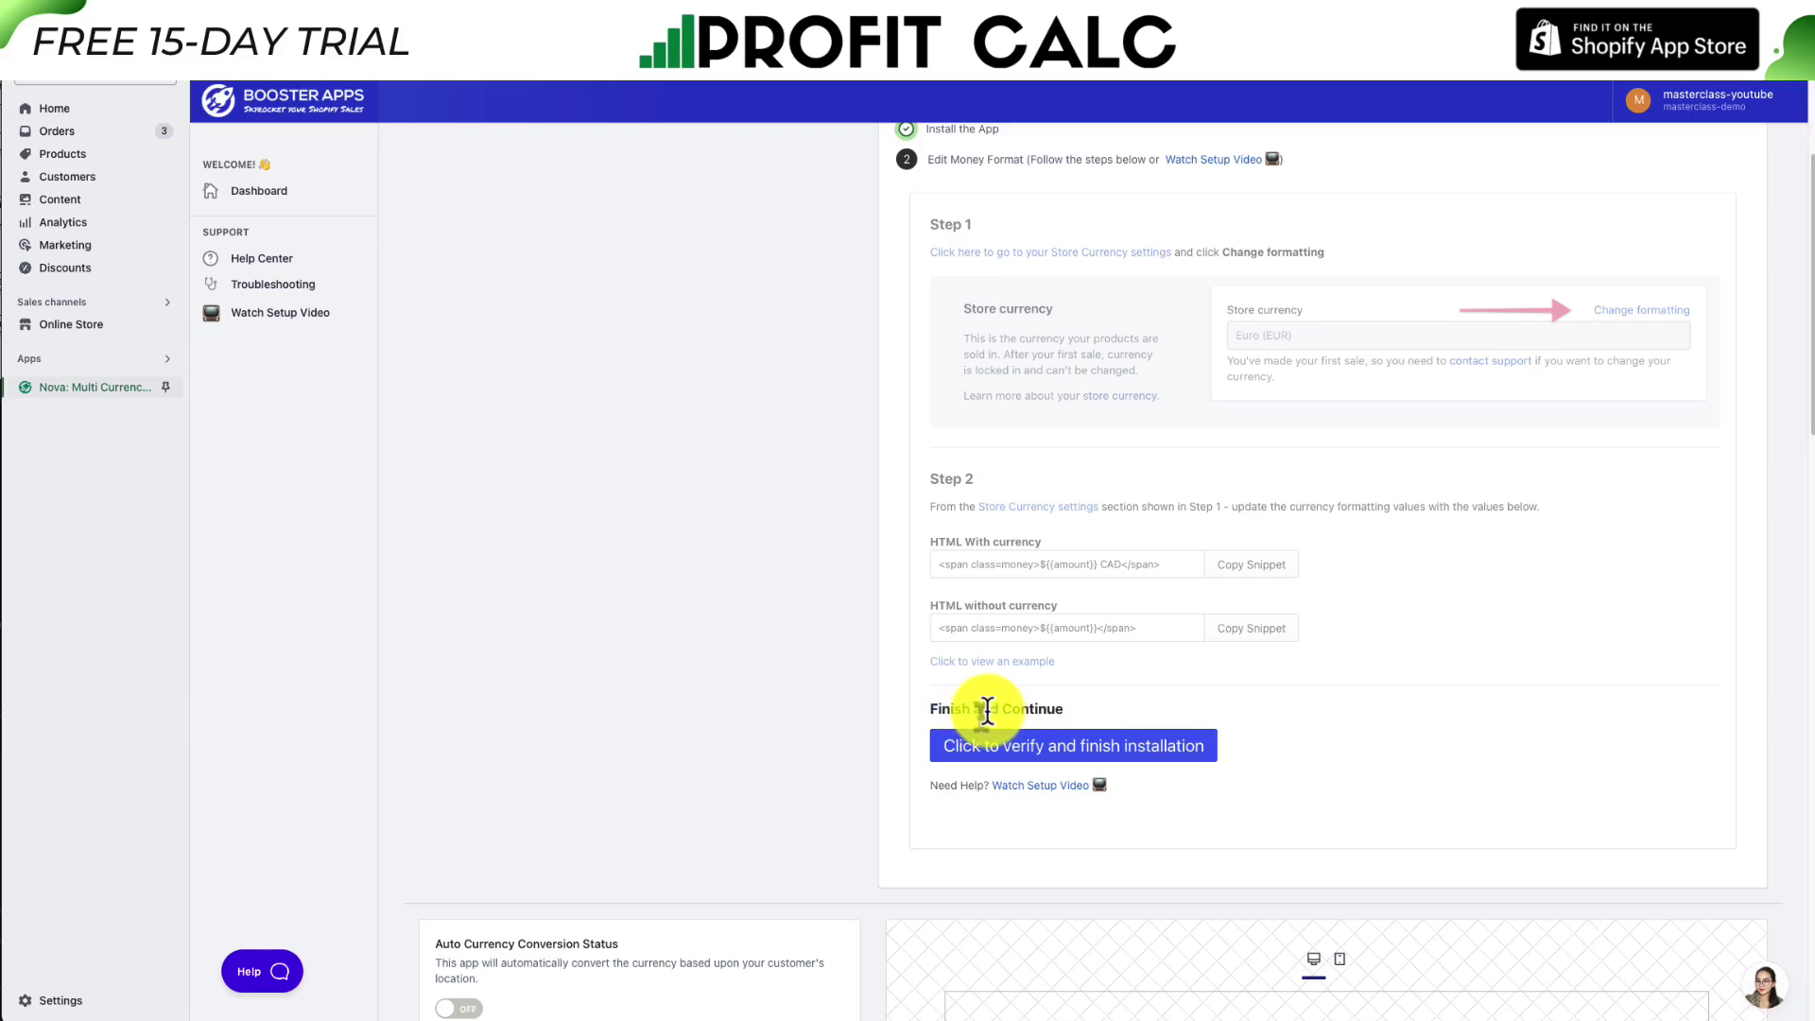
pyautogui.click(1000, 752)
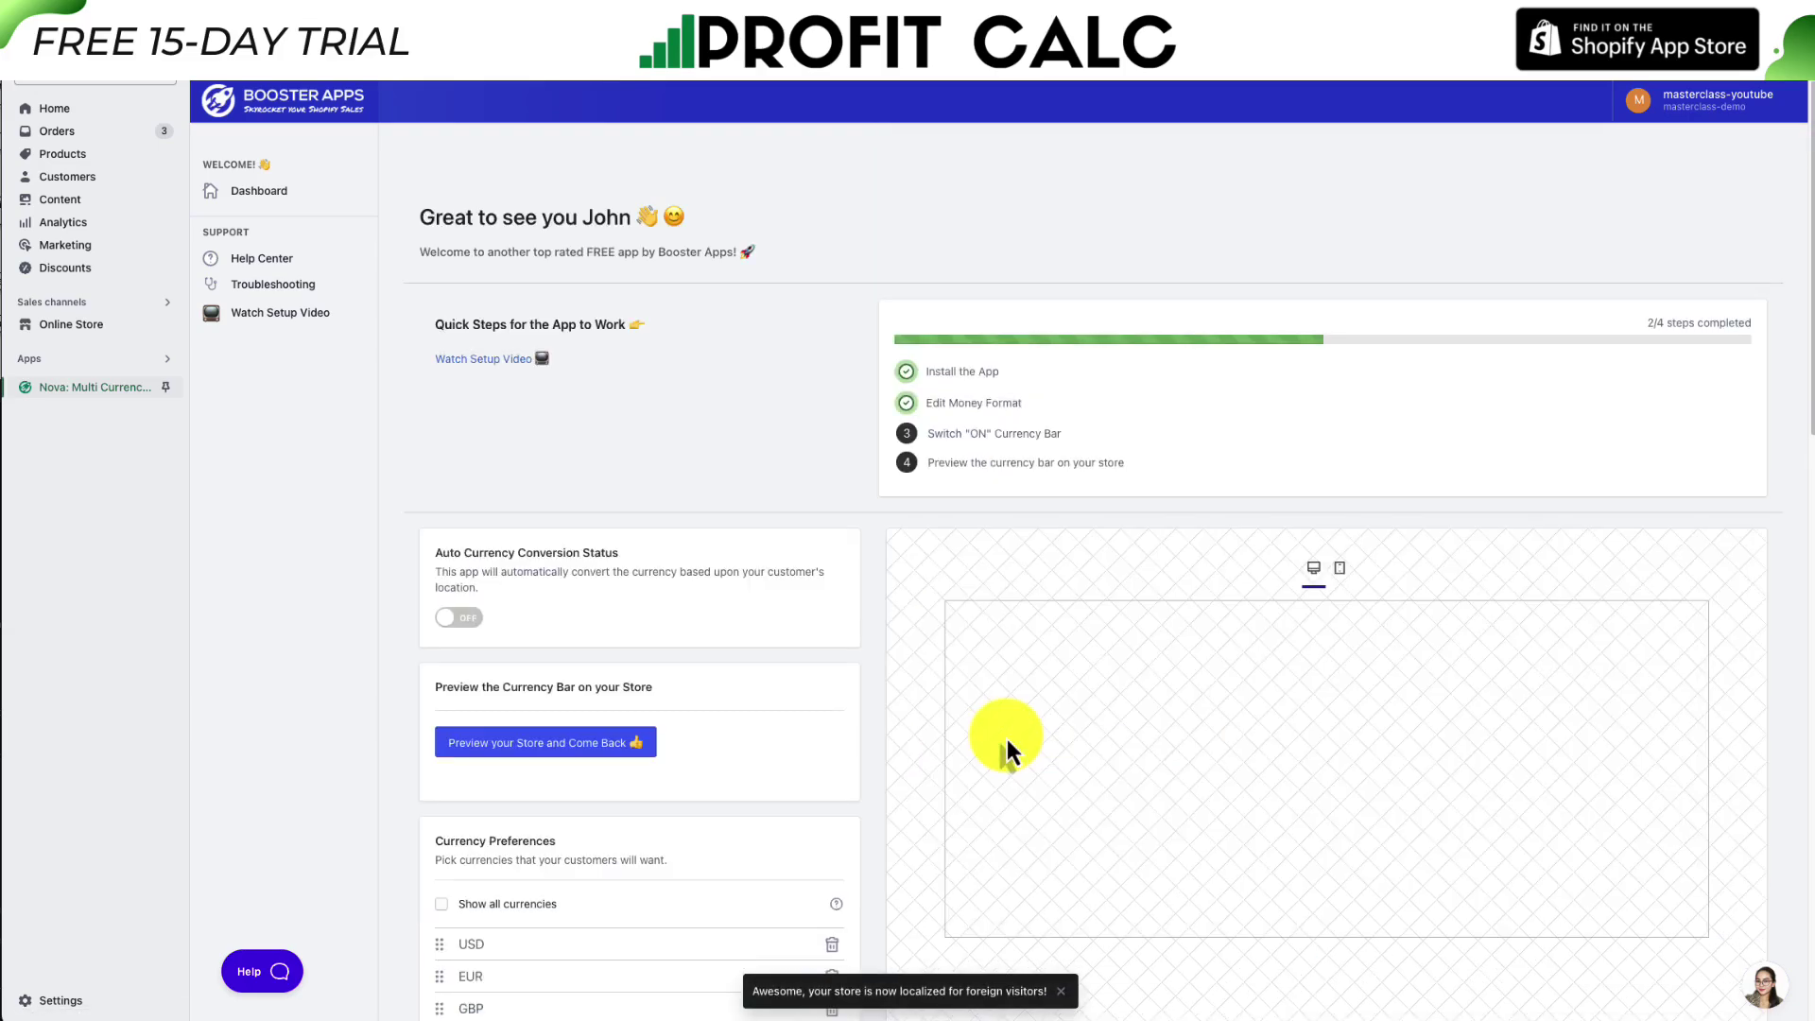
# Turn on Auto Currency Conversion, enable Show all currencies and location-based auto switching.
pyautogui.scroll(-1, 1006, 740)
pyautogui.scroll(-5, 869, 560)
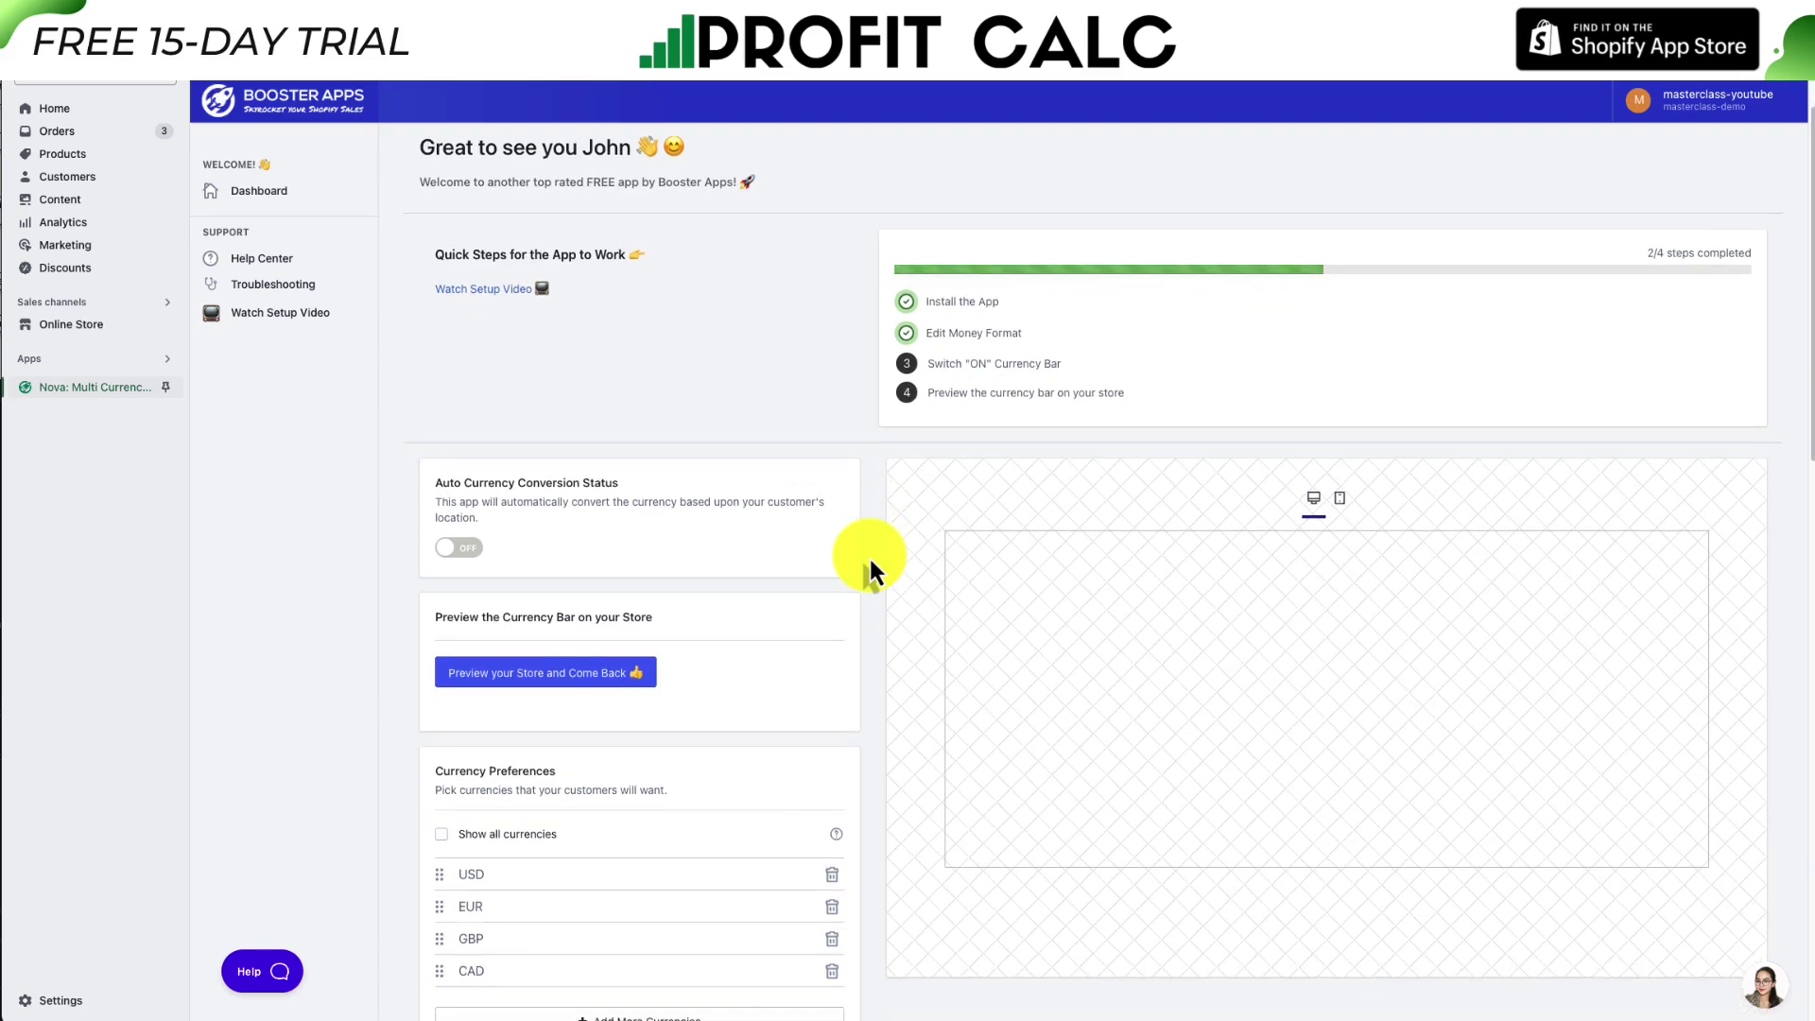
pyautogui.scroll(-1, 869, 558)
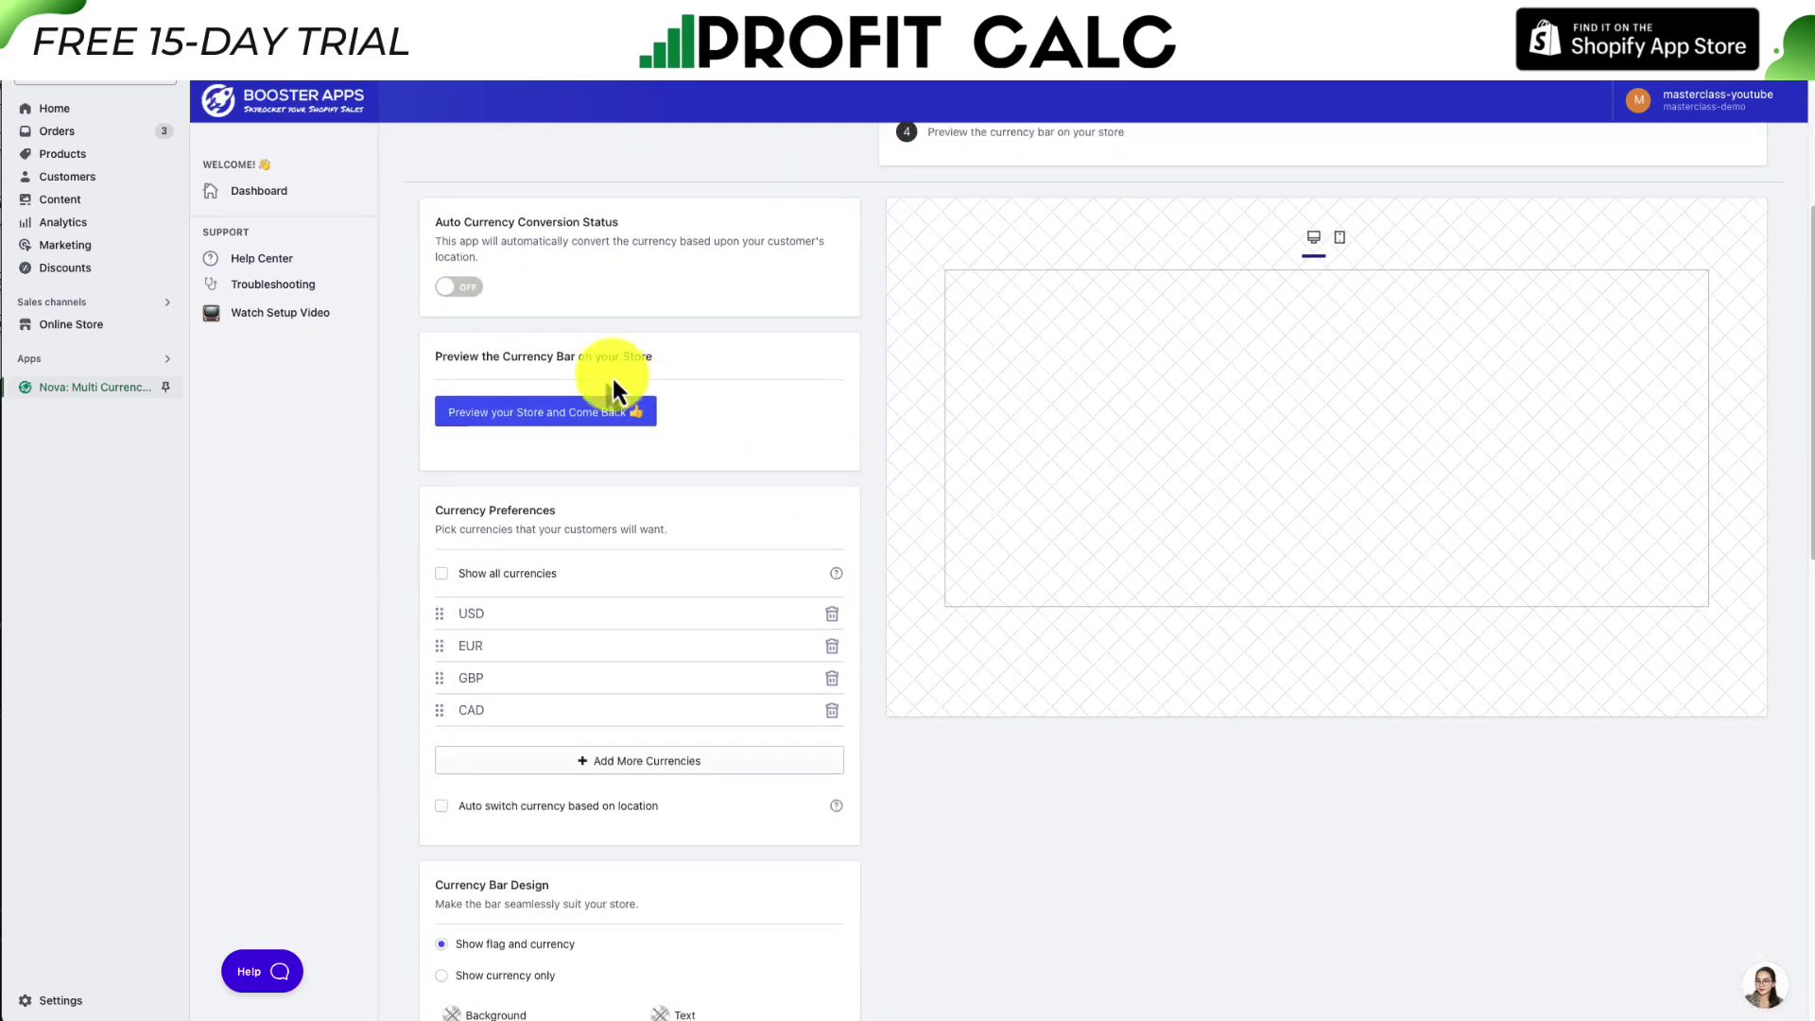
pyautogui.click(473, 283)
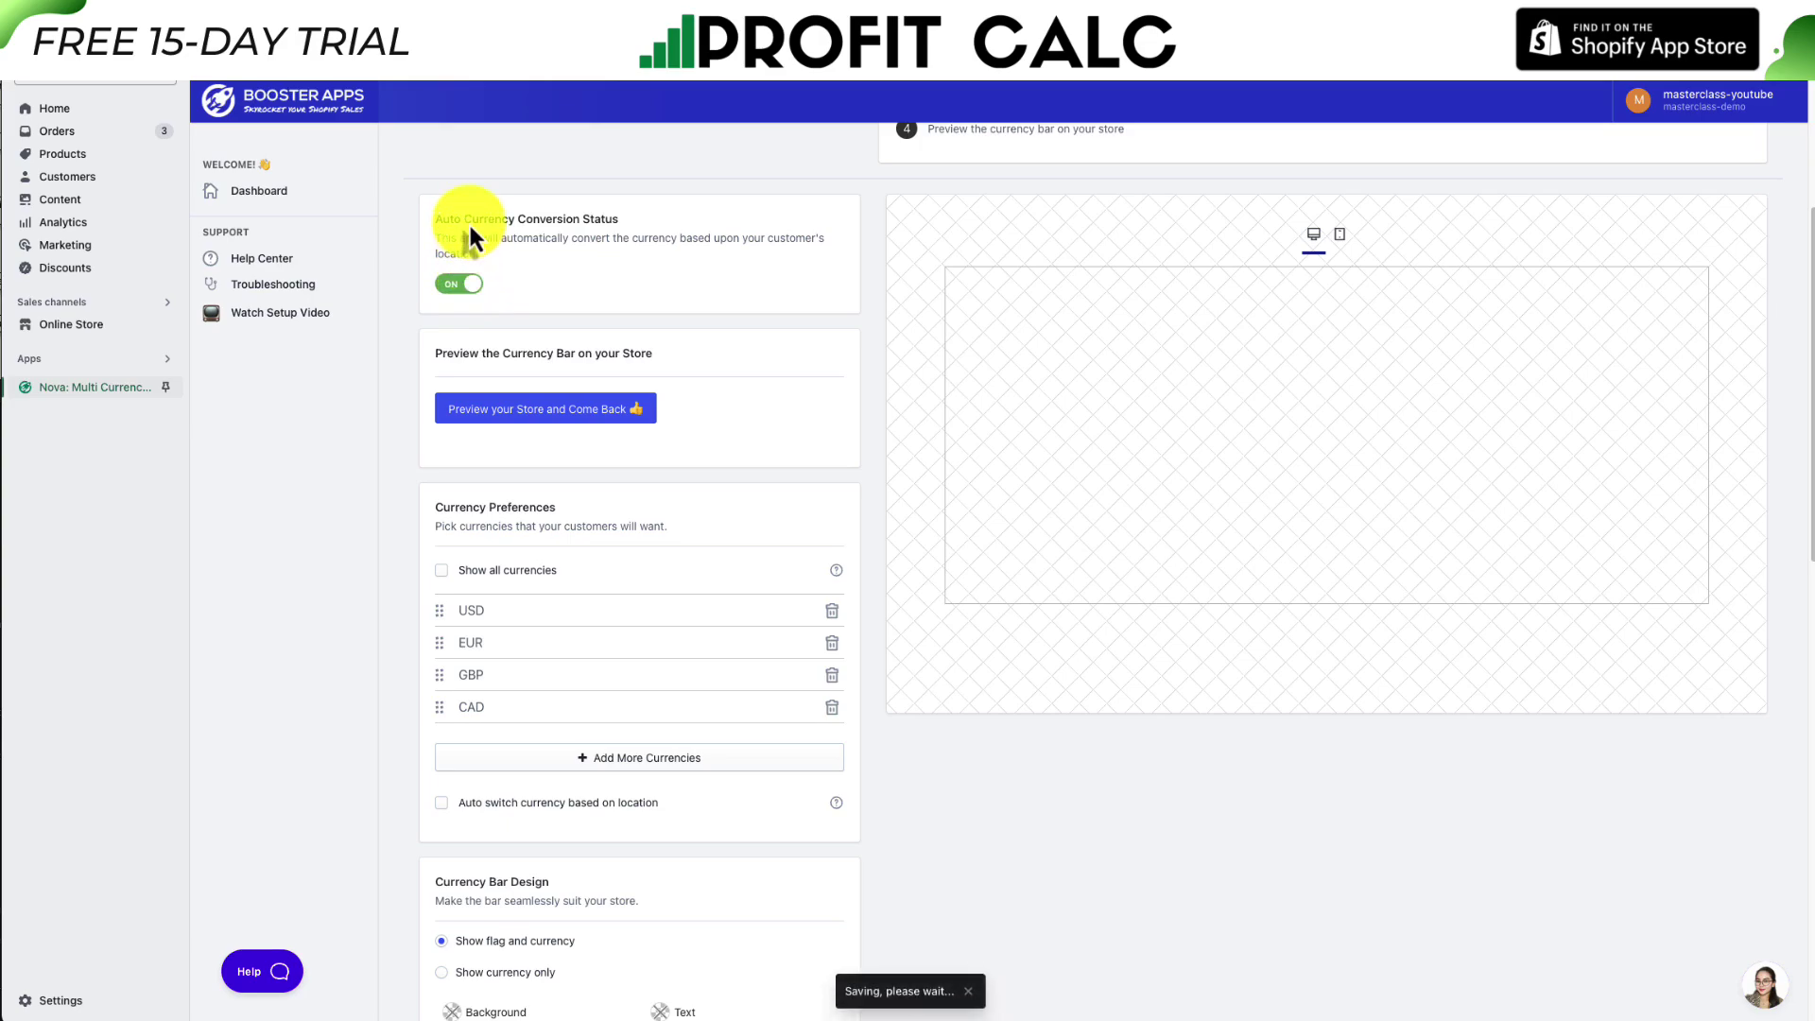
pyautogui.moveTo(535, 223); pyautogui.dragTo(598, 224)
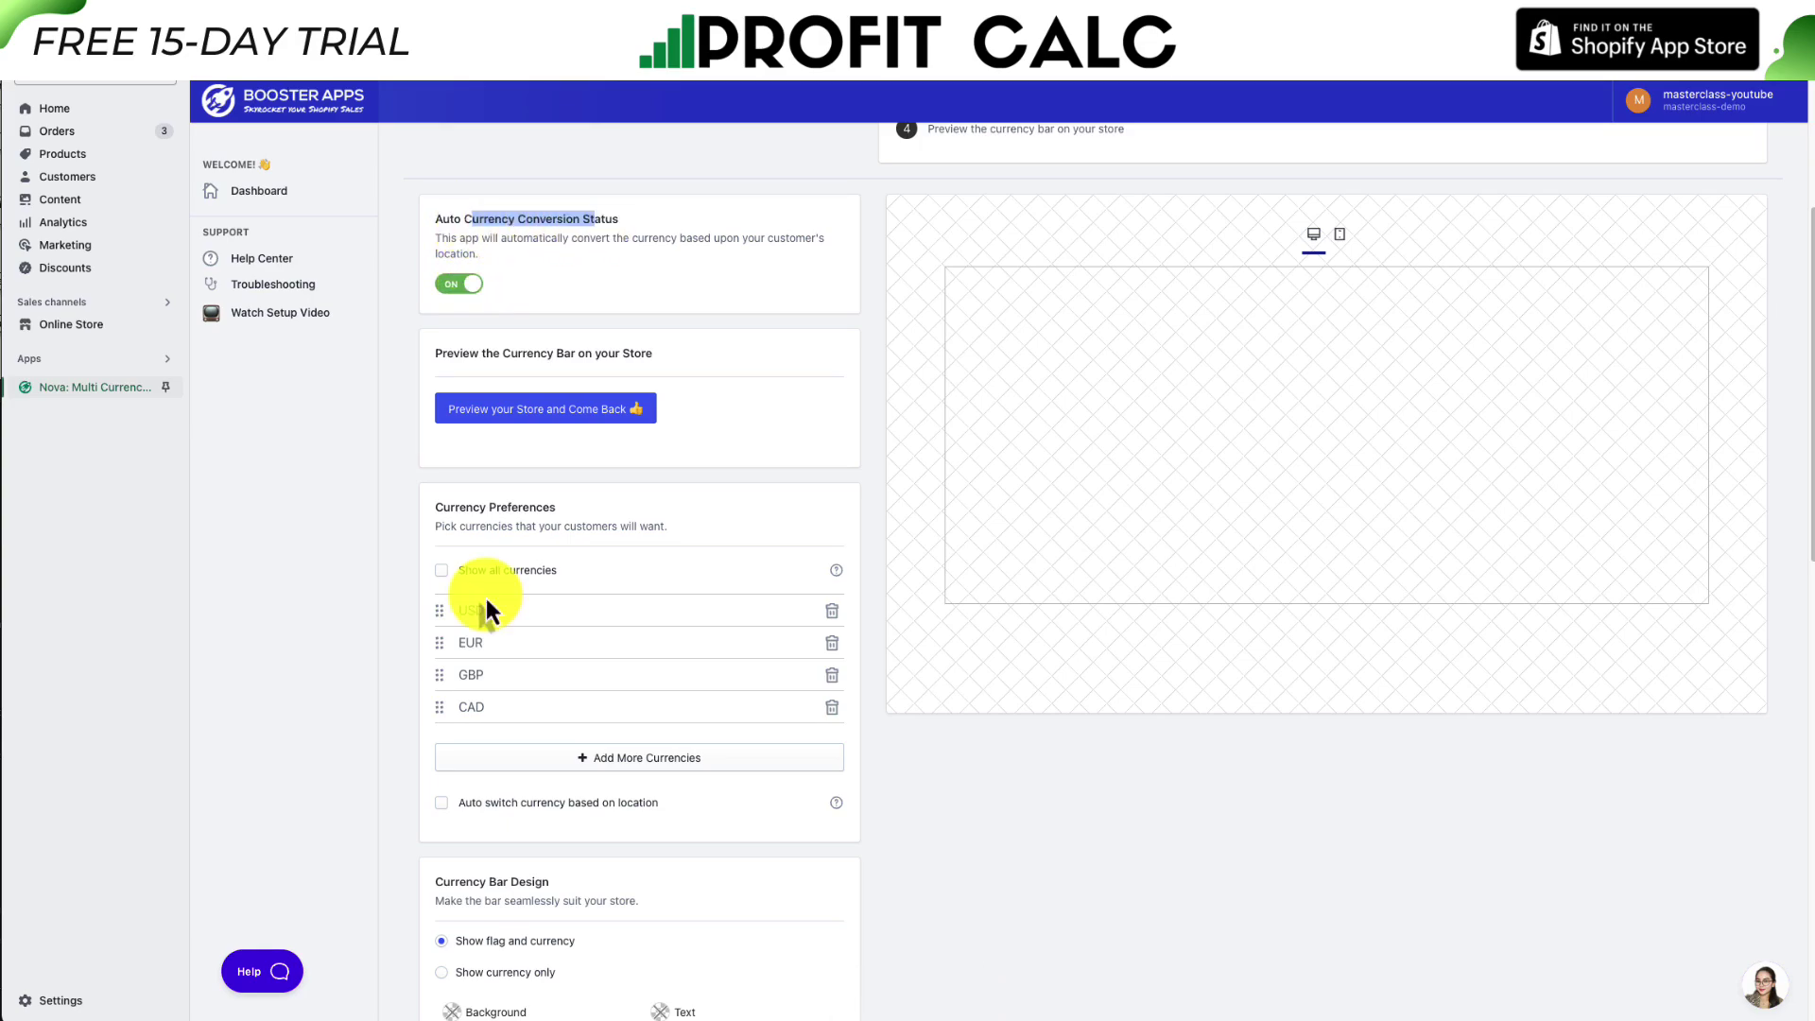
pyautogui.click(441, 571)
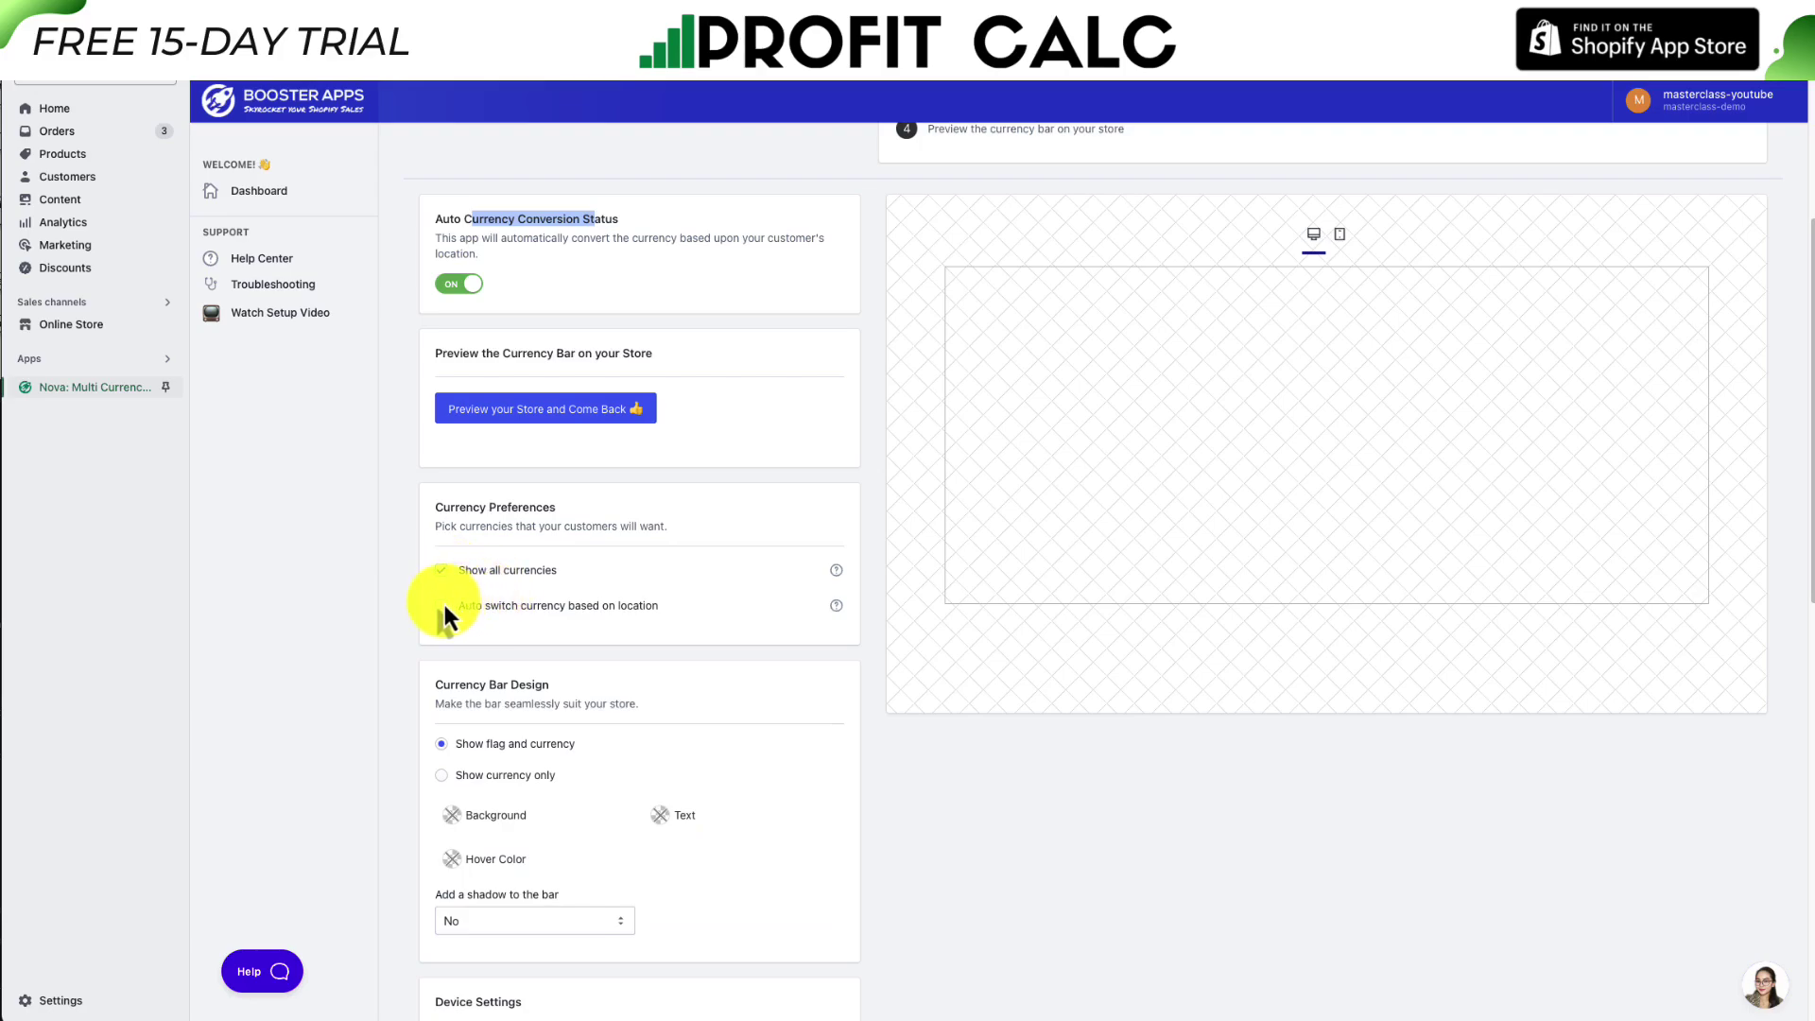
pyautogui.moveTo(467, 605); pyautogui.dragTo(702, 609)
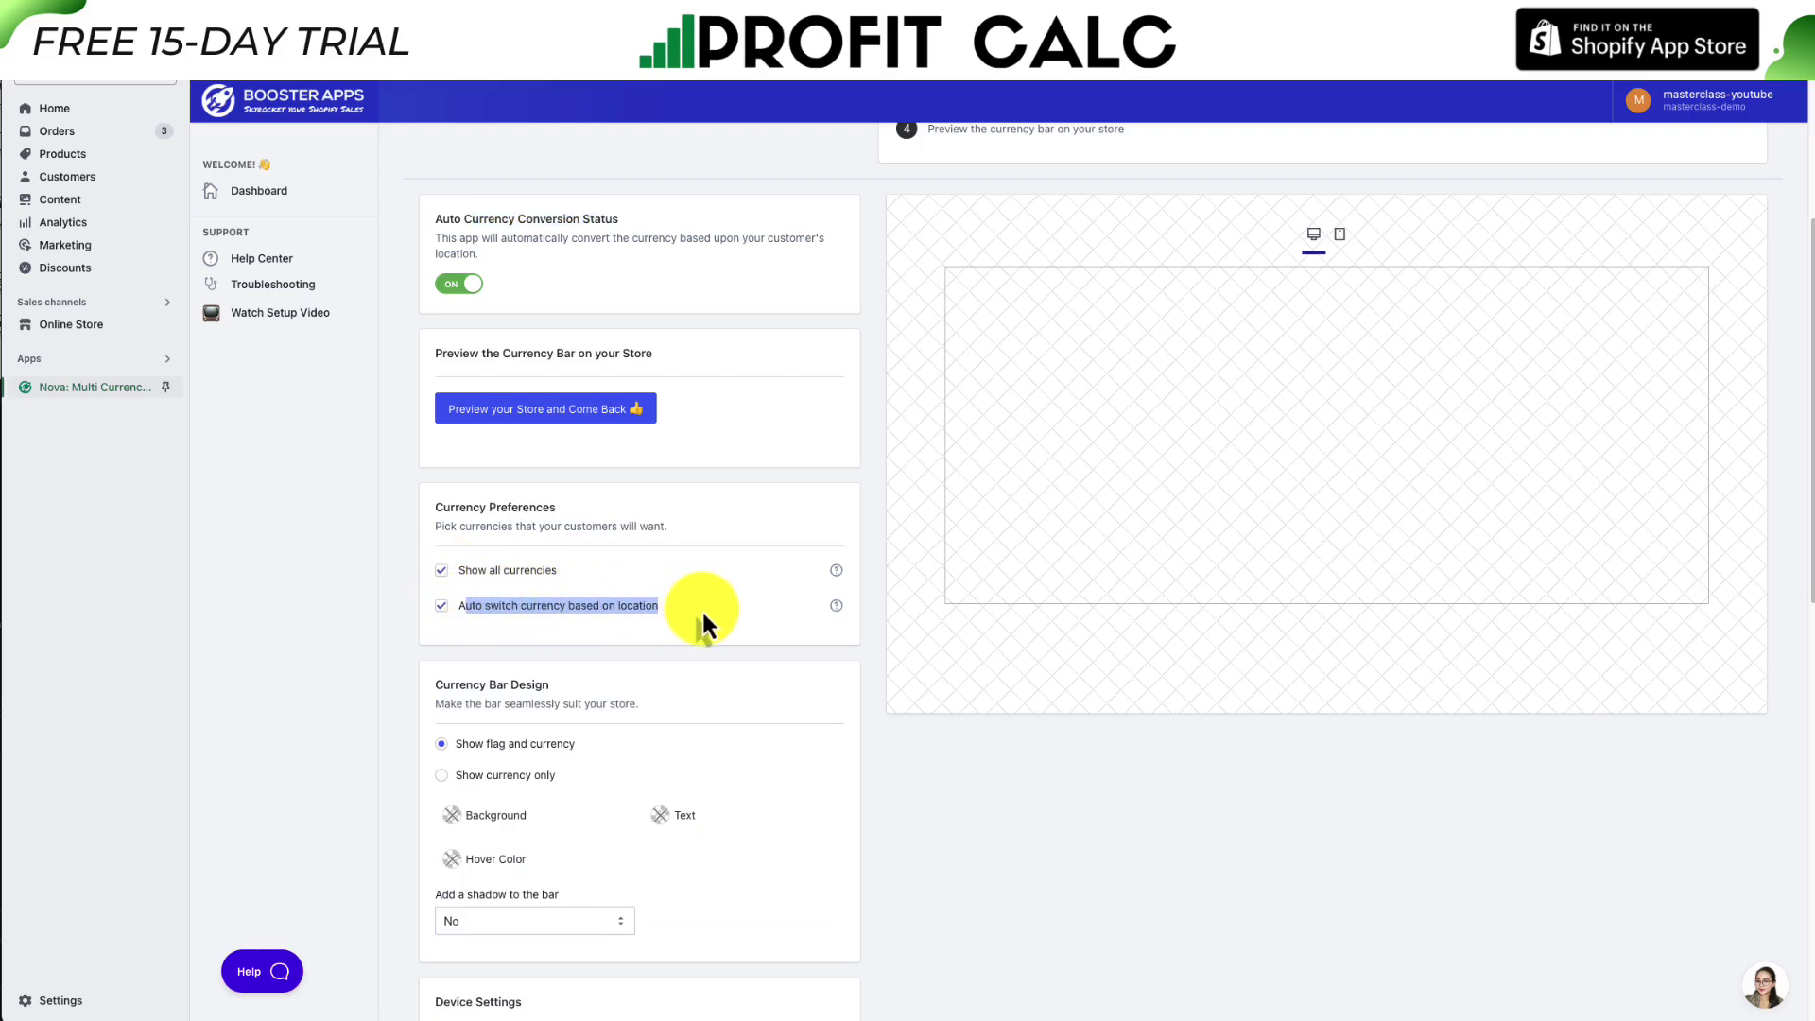
pyautogui.scroll(-3, 701, 609)
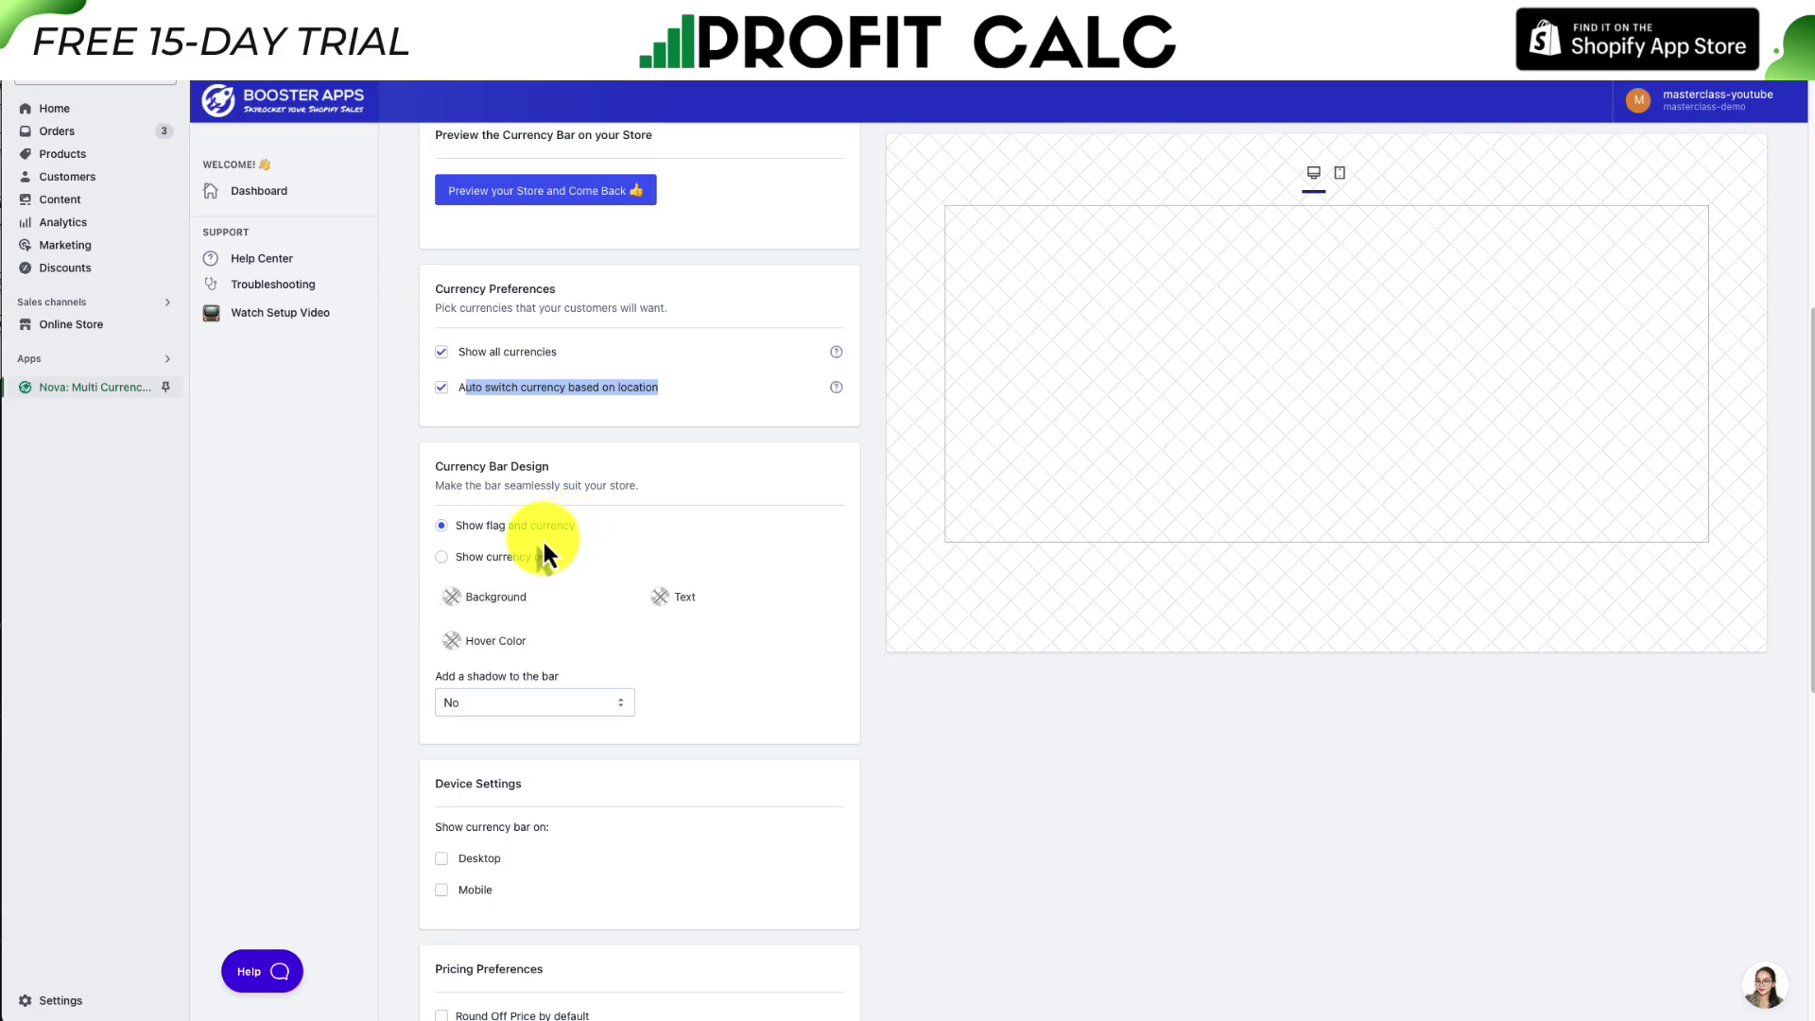
pyautogui.click(542, 539)
pyautogui.scroll(-2, 543, 537)
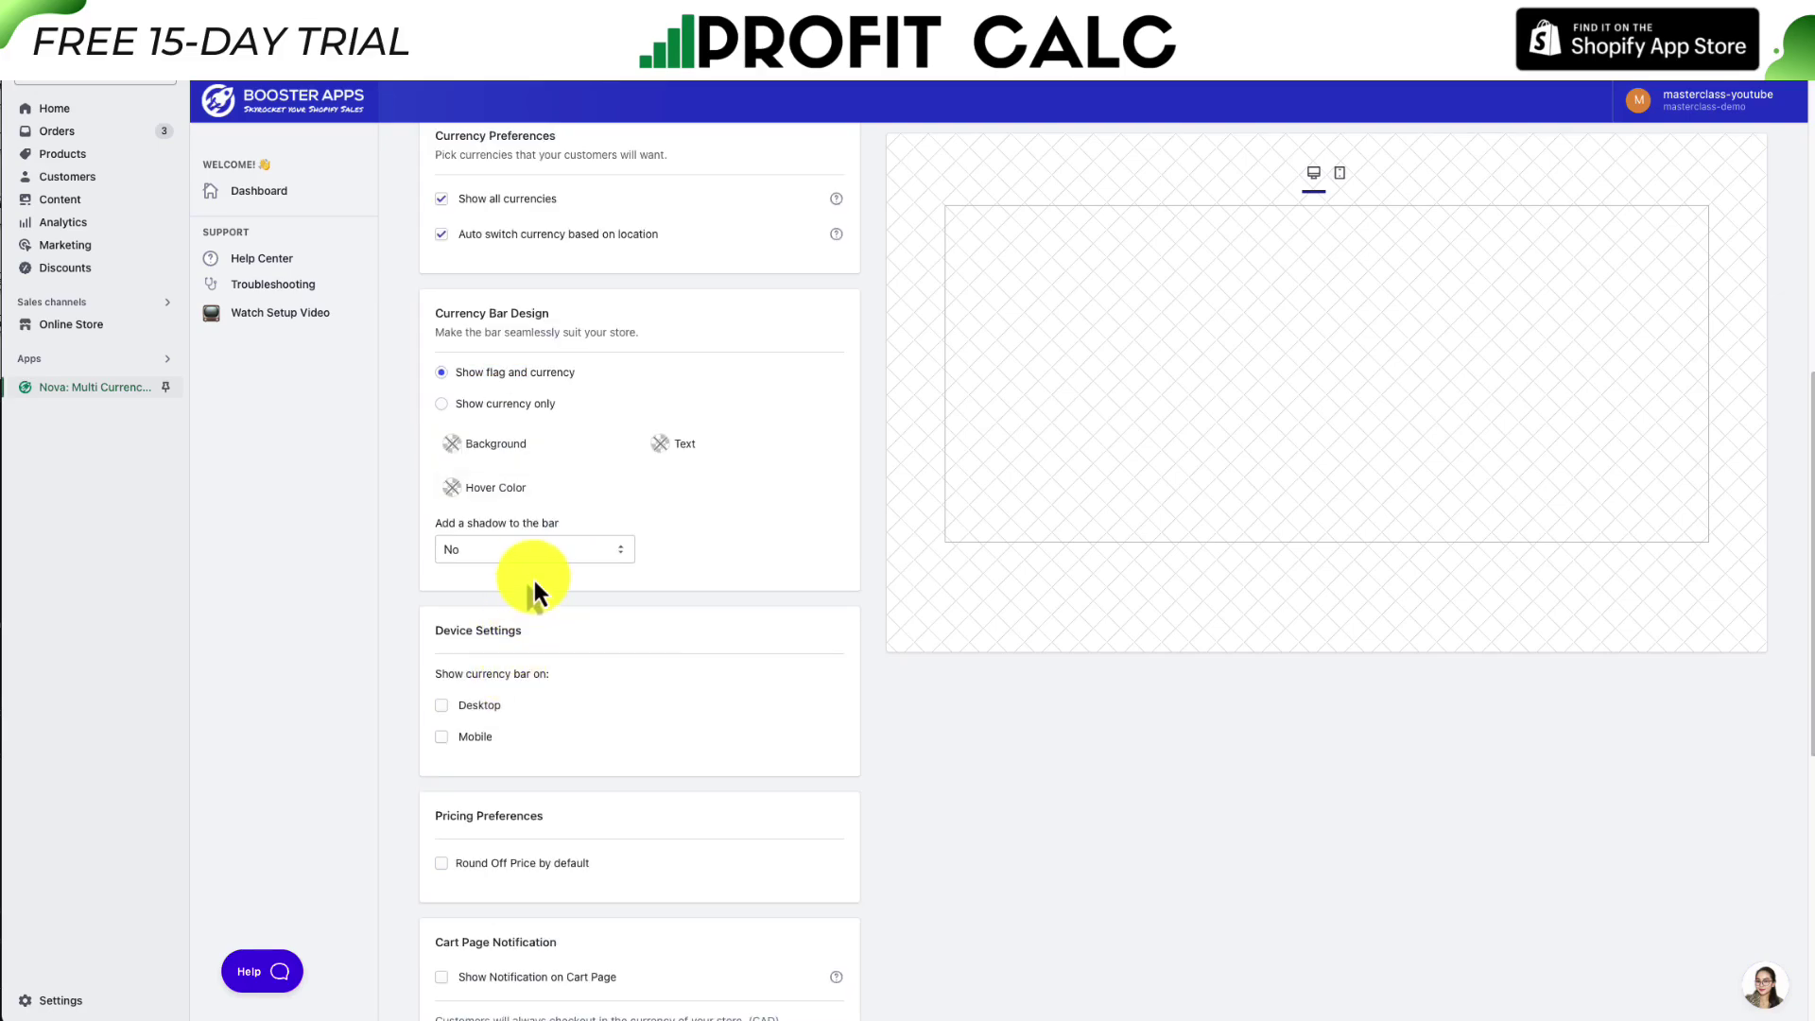
pyautogui.scroll(-5, 495, 599)
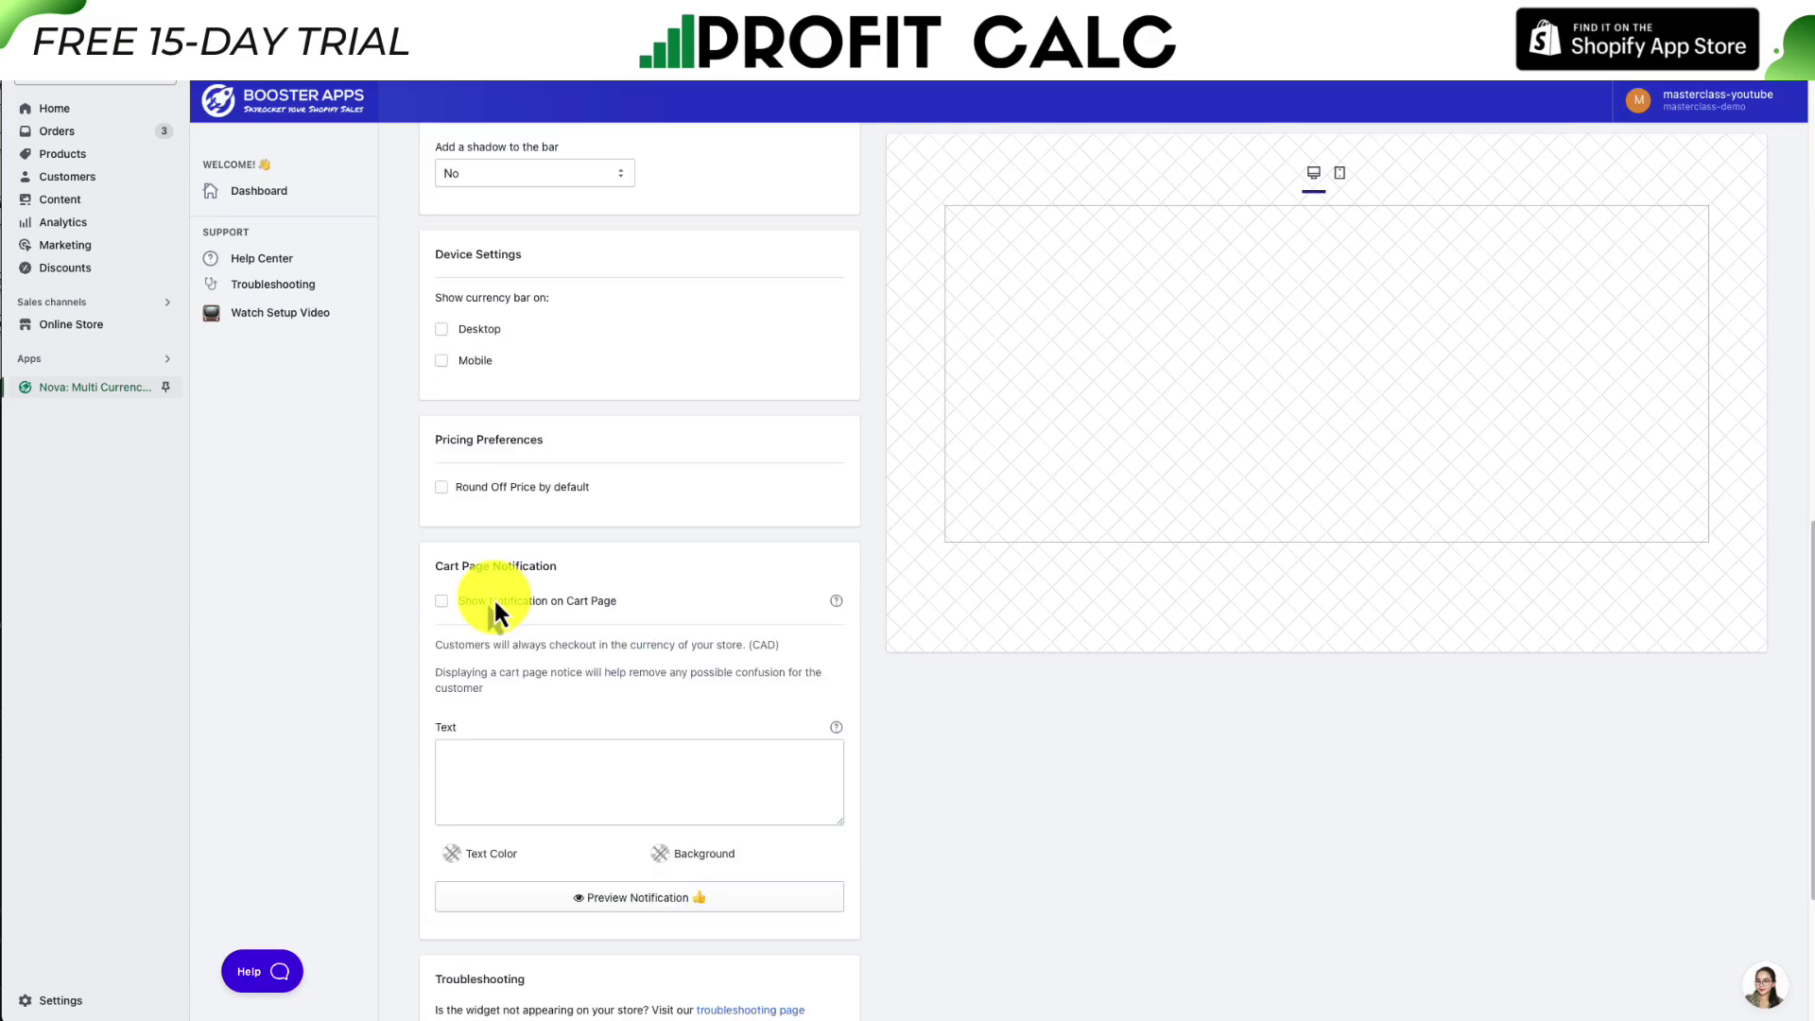
# Enable Round Off Price using Round To Decimal with a Round Dec value of 99.
pyautogui.click(463, 487)
pyautogui.click(490, 546)
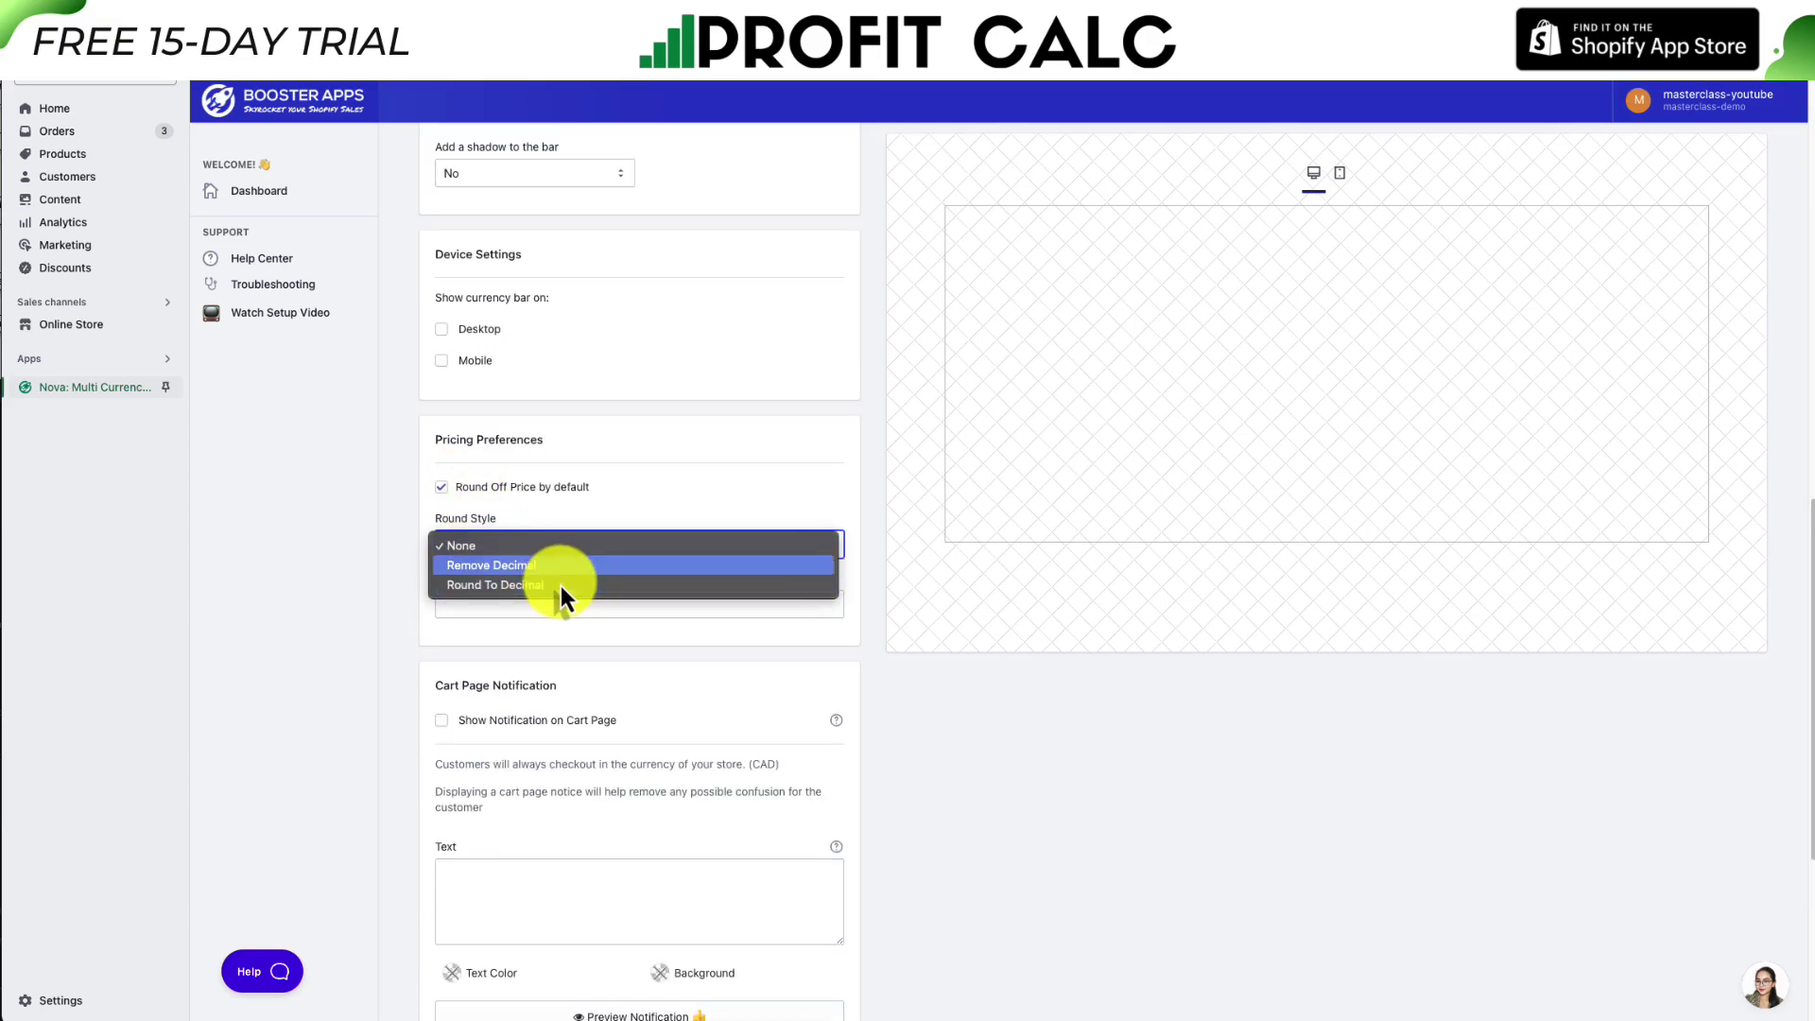
pyautogui.click(560, 584)
pyautogui.click(518, 604)
pyautogui.write('99')
pyautogui.click(526, 626)
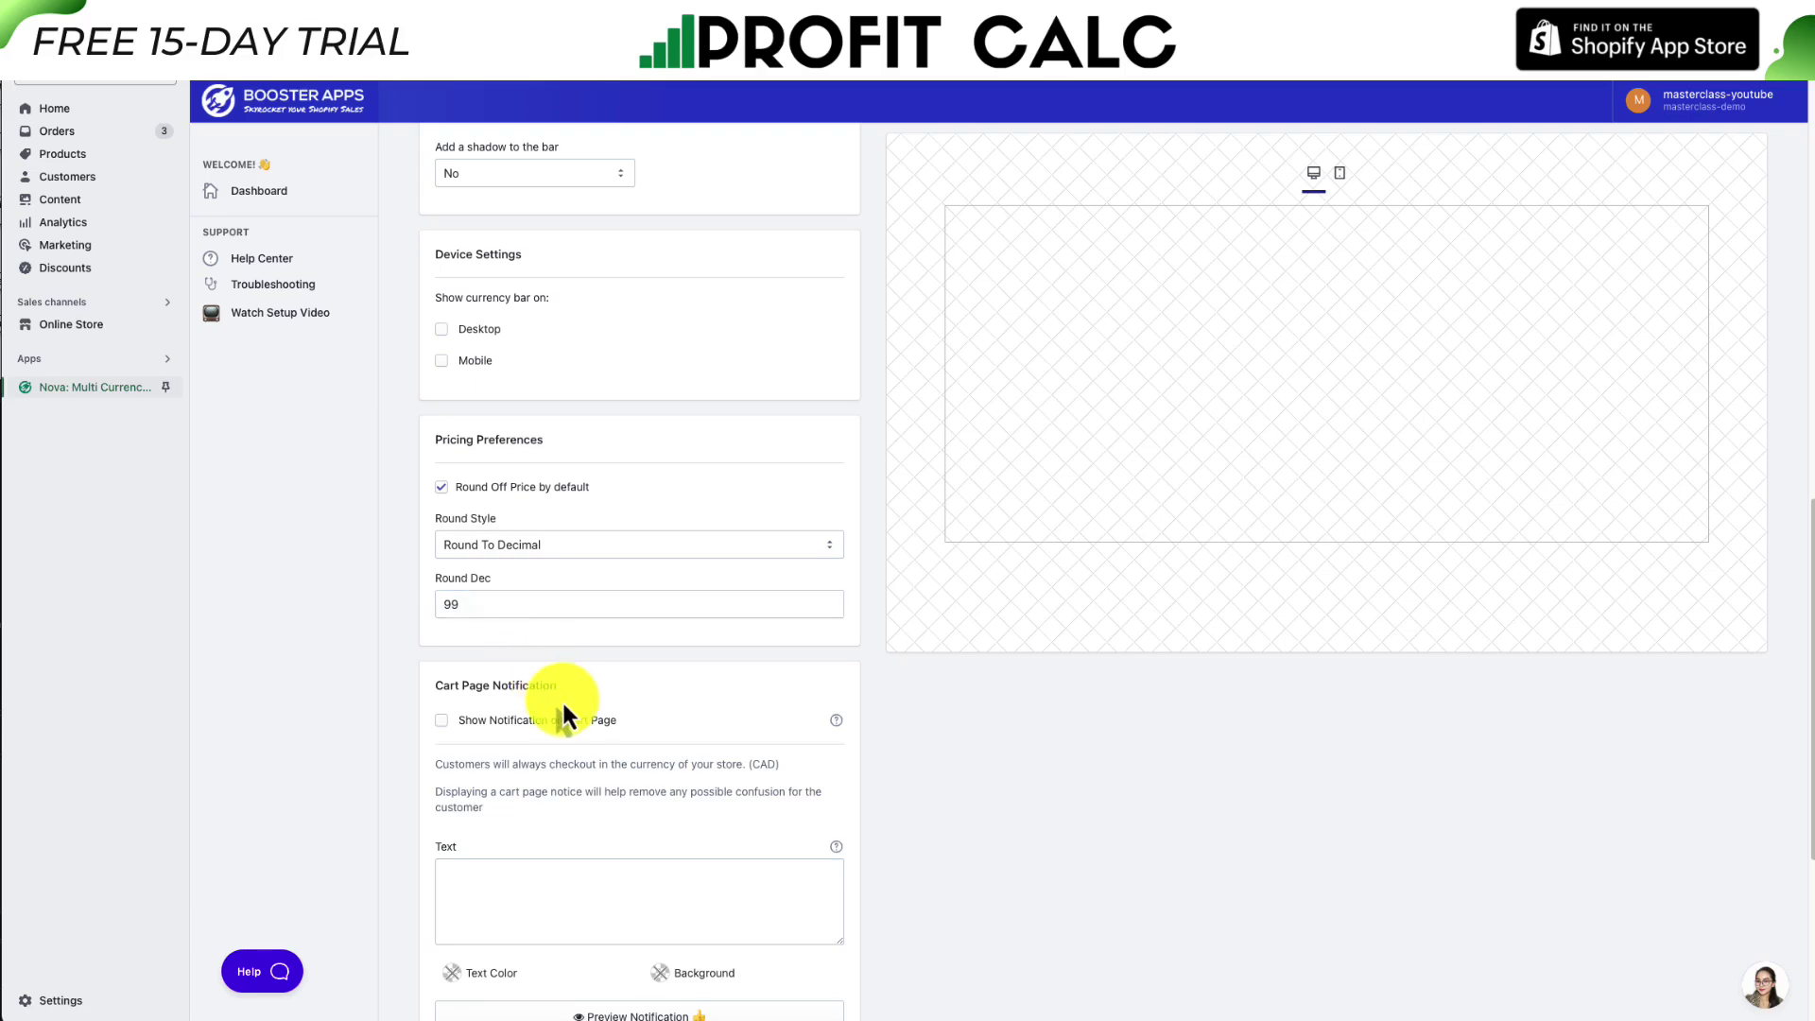
# Review the note about checkout currency further down the conversion settings.
pyautogui.scroll(-3, 562, 699)
pyautogui.moveTo(508, 497); pyautogui.dragTo(508, 537)
pyautogui.click(508, 422)
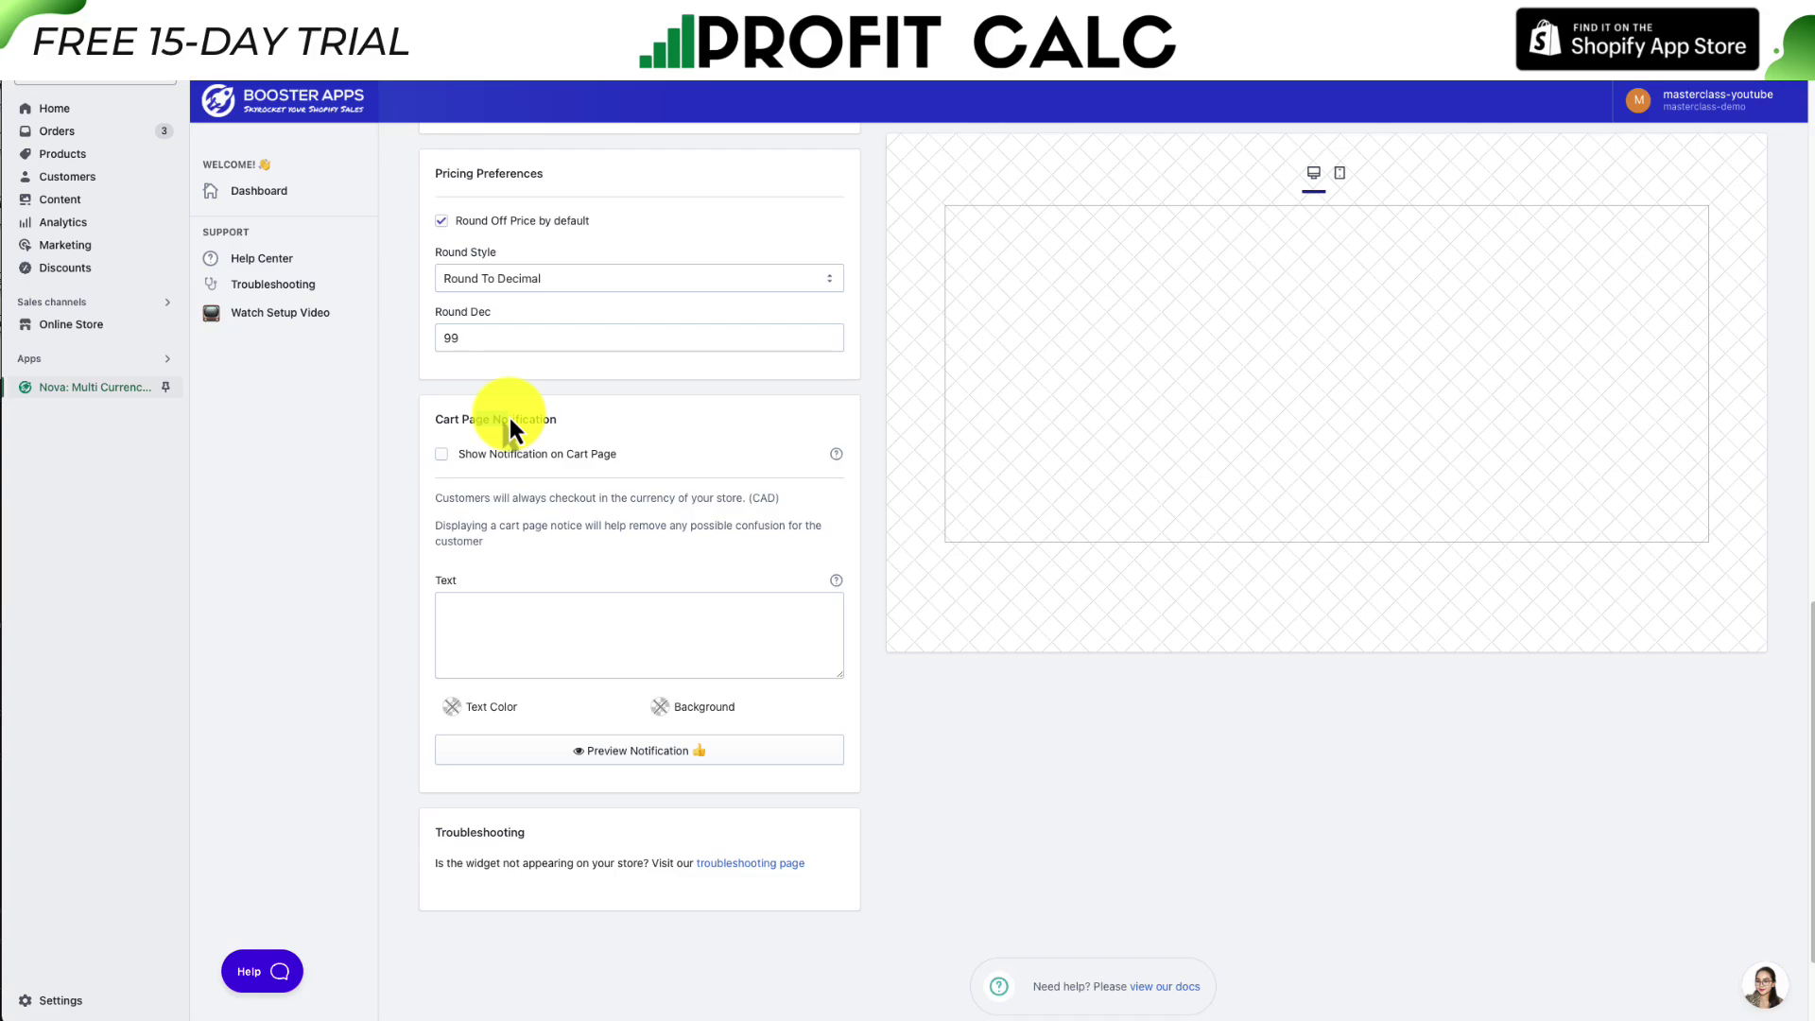
pyautogui.moveTo(490, 497); pyautogui.dragTo(749, 498)
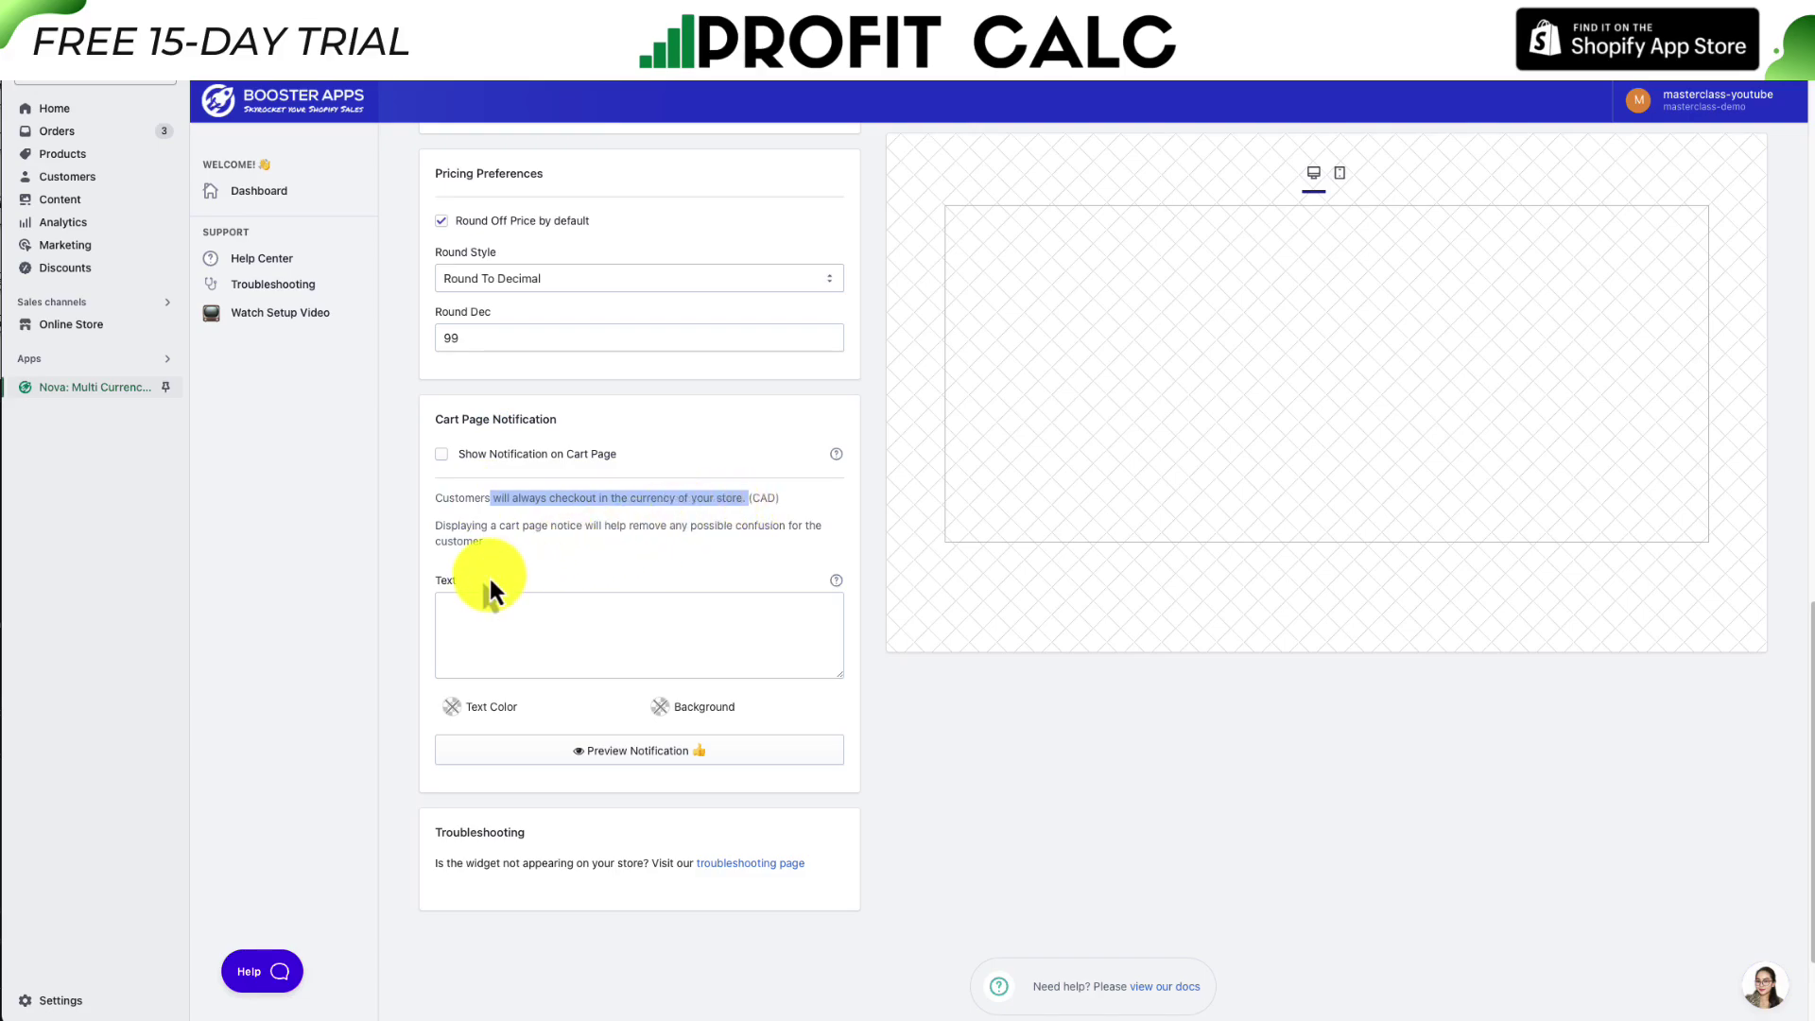
pyautogui.scroll(5, 687, 492)
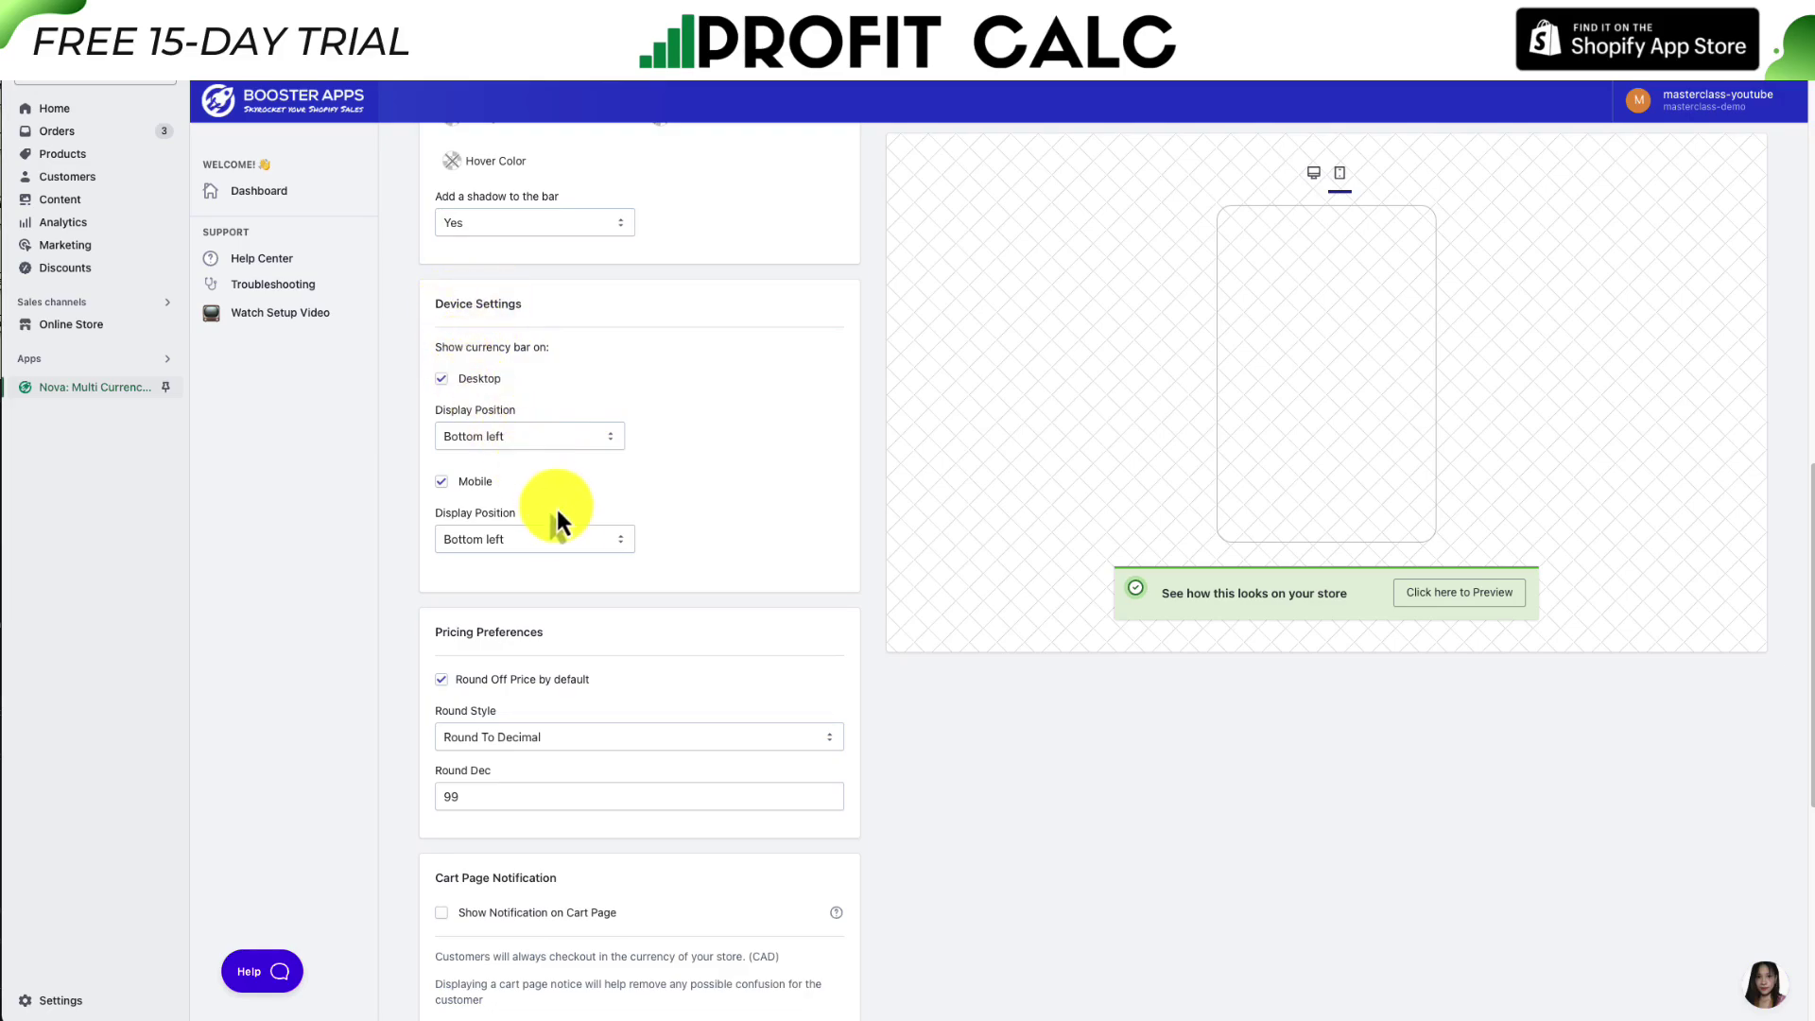
pyautogui.scroll(1, 591, 567)
pyautogui.scroll(15, 590, 559)
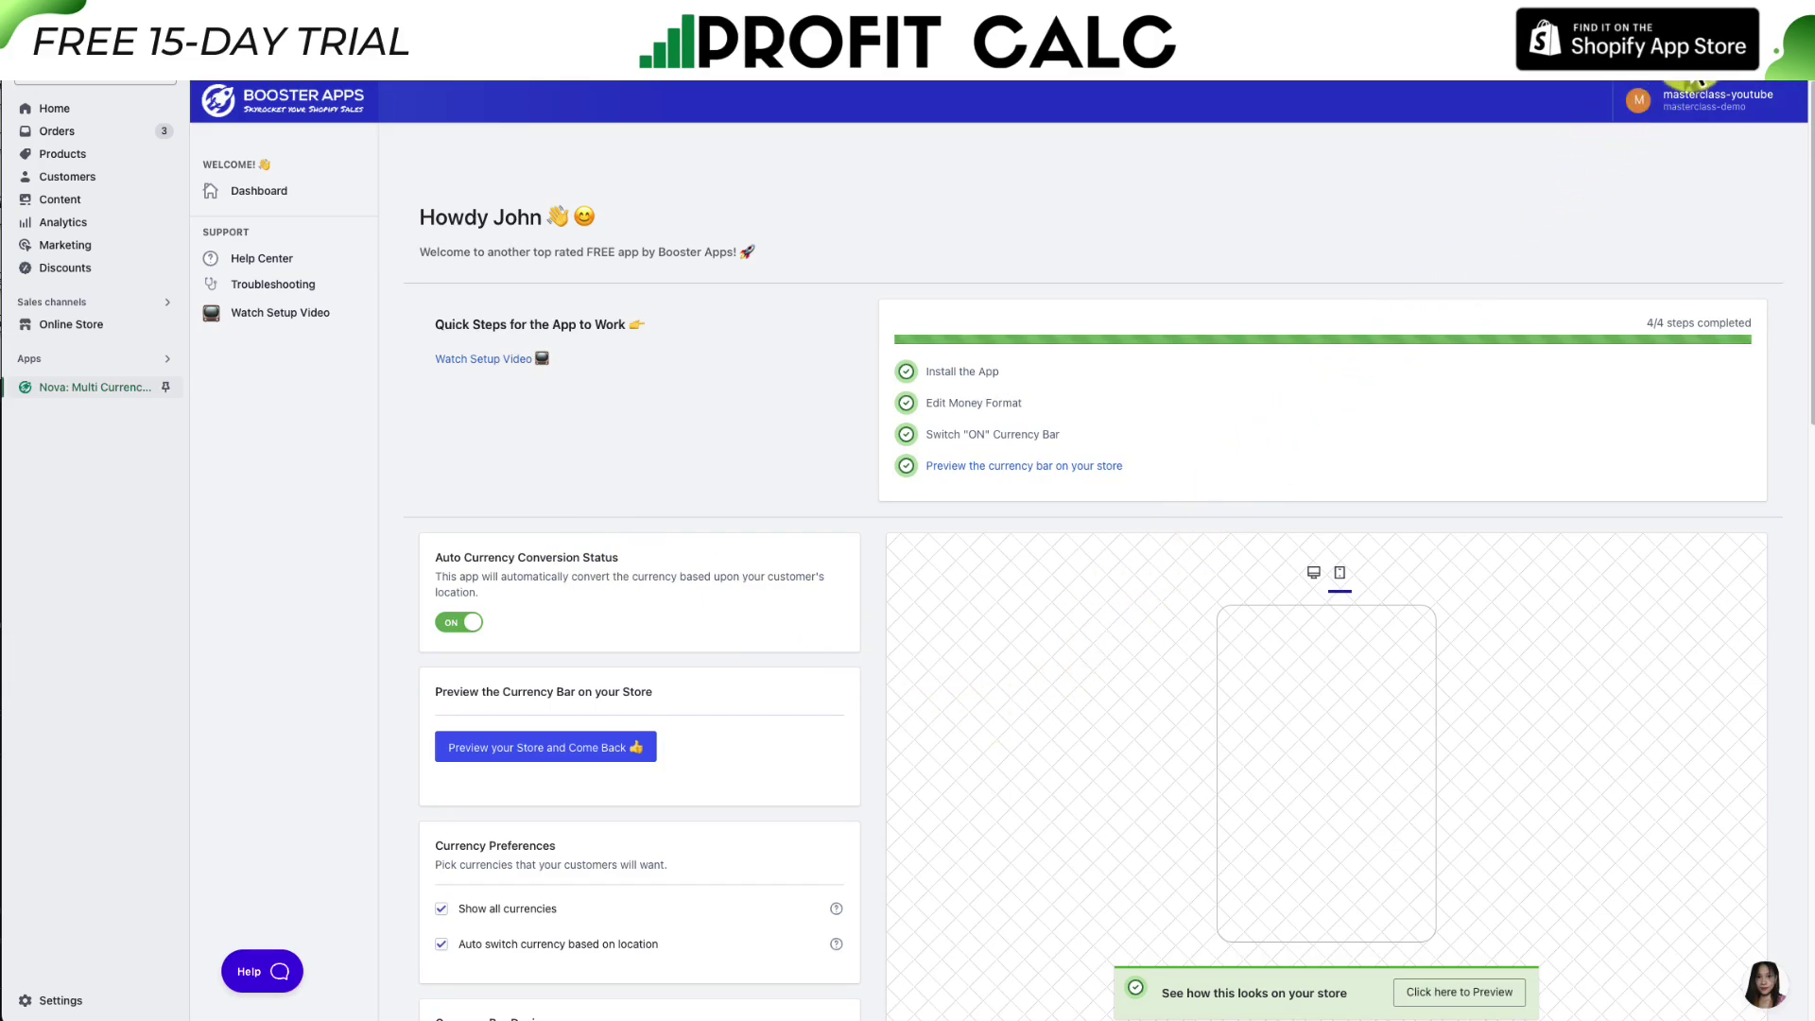
pyautogui.scroll(-1, 923, 587)
pyautogui.click(442, 910)
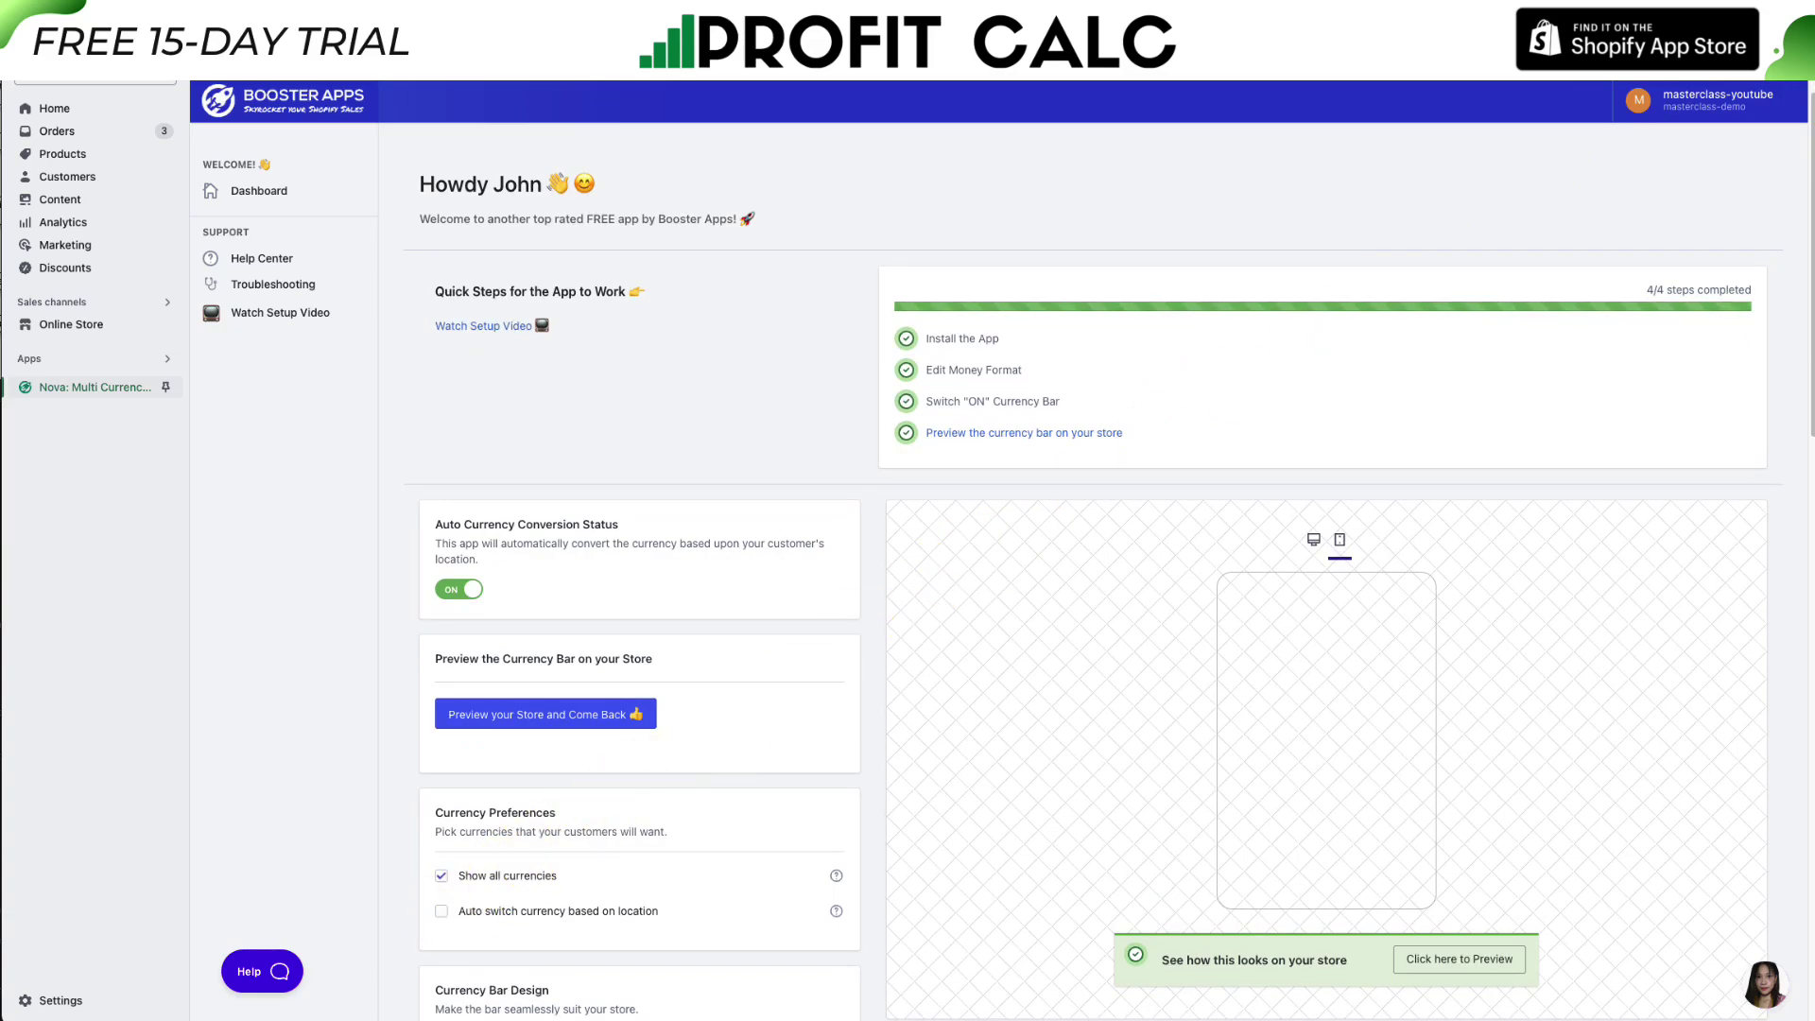
pyautogui.click(508, 912)
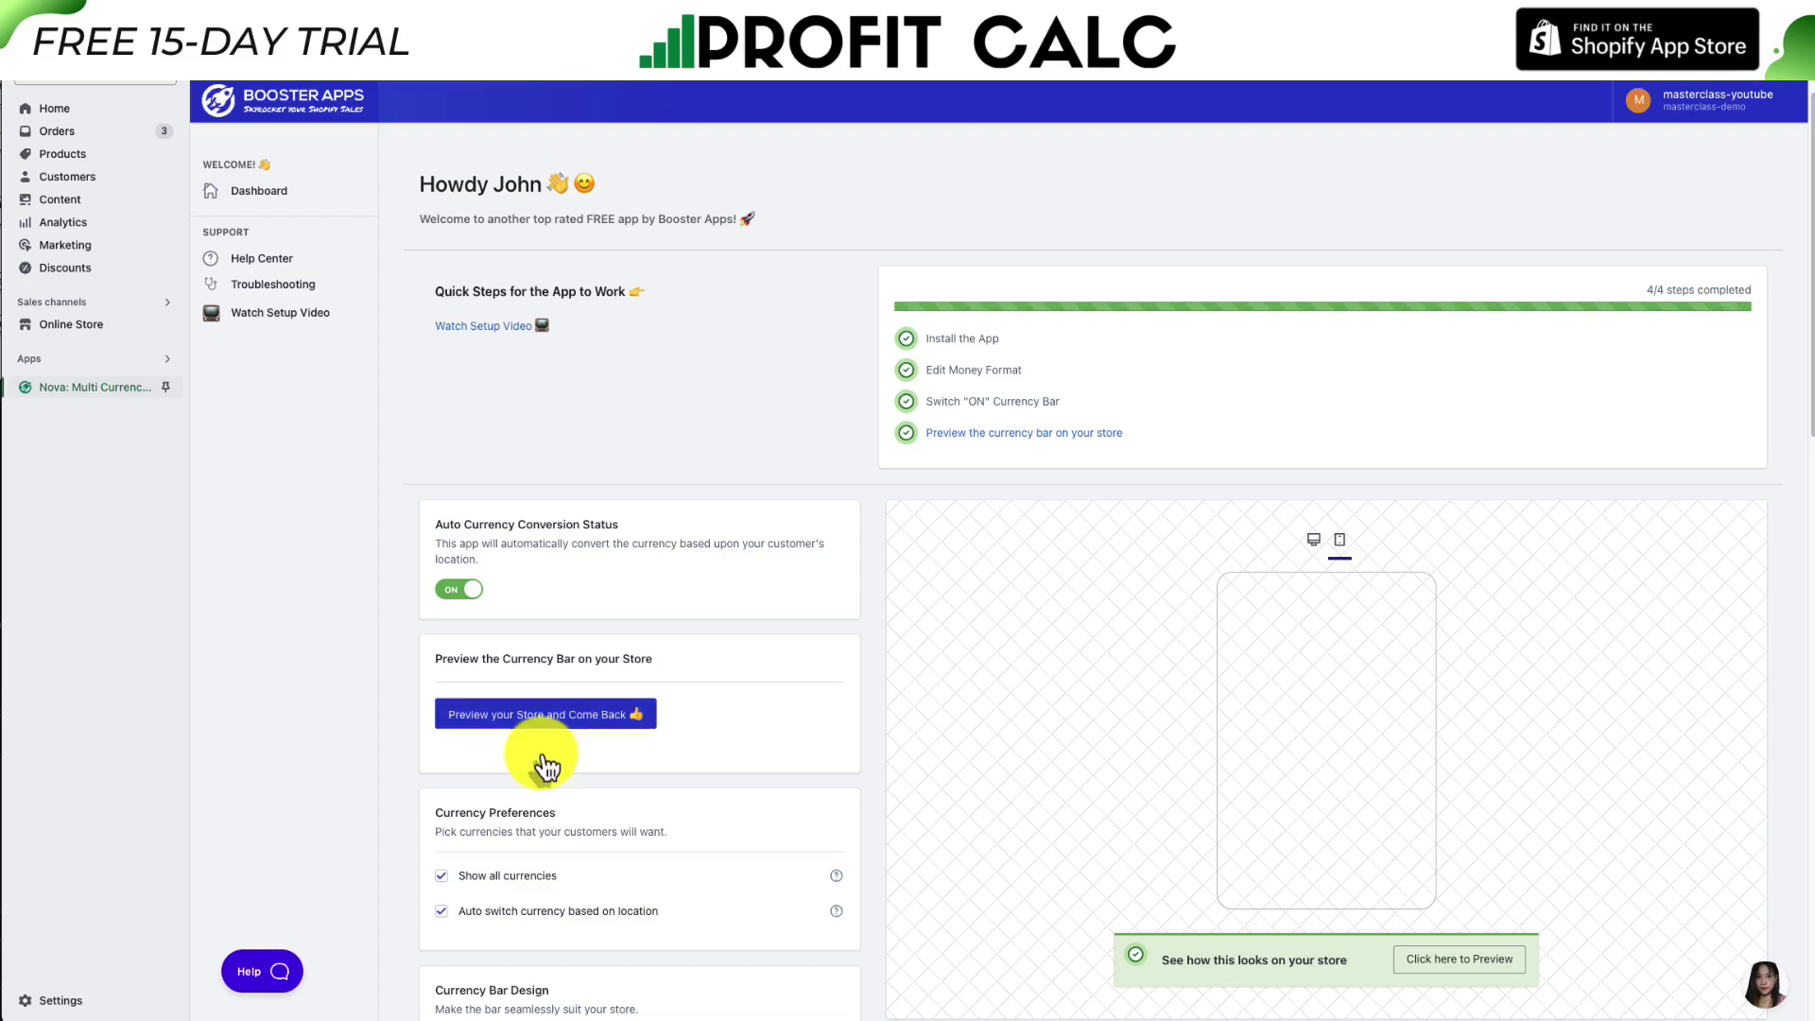
pyautogui.click(506, 722)
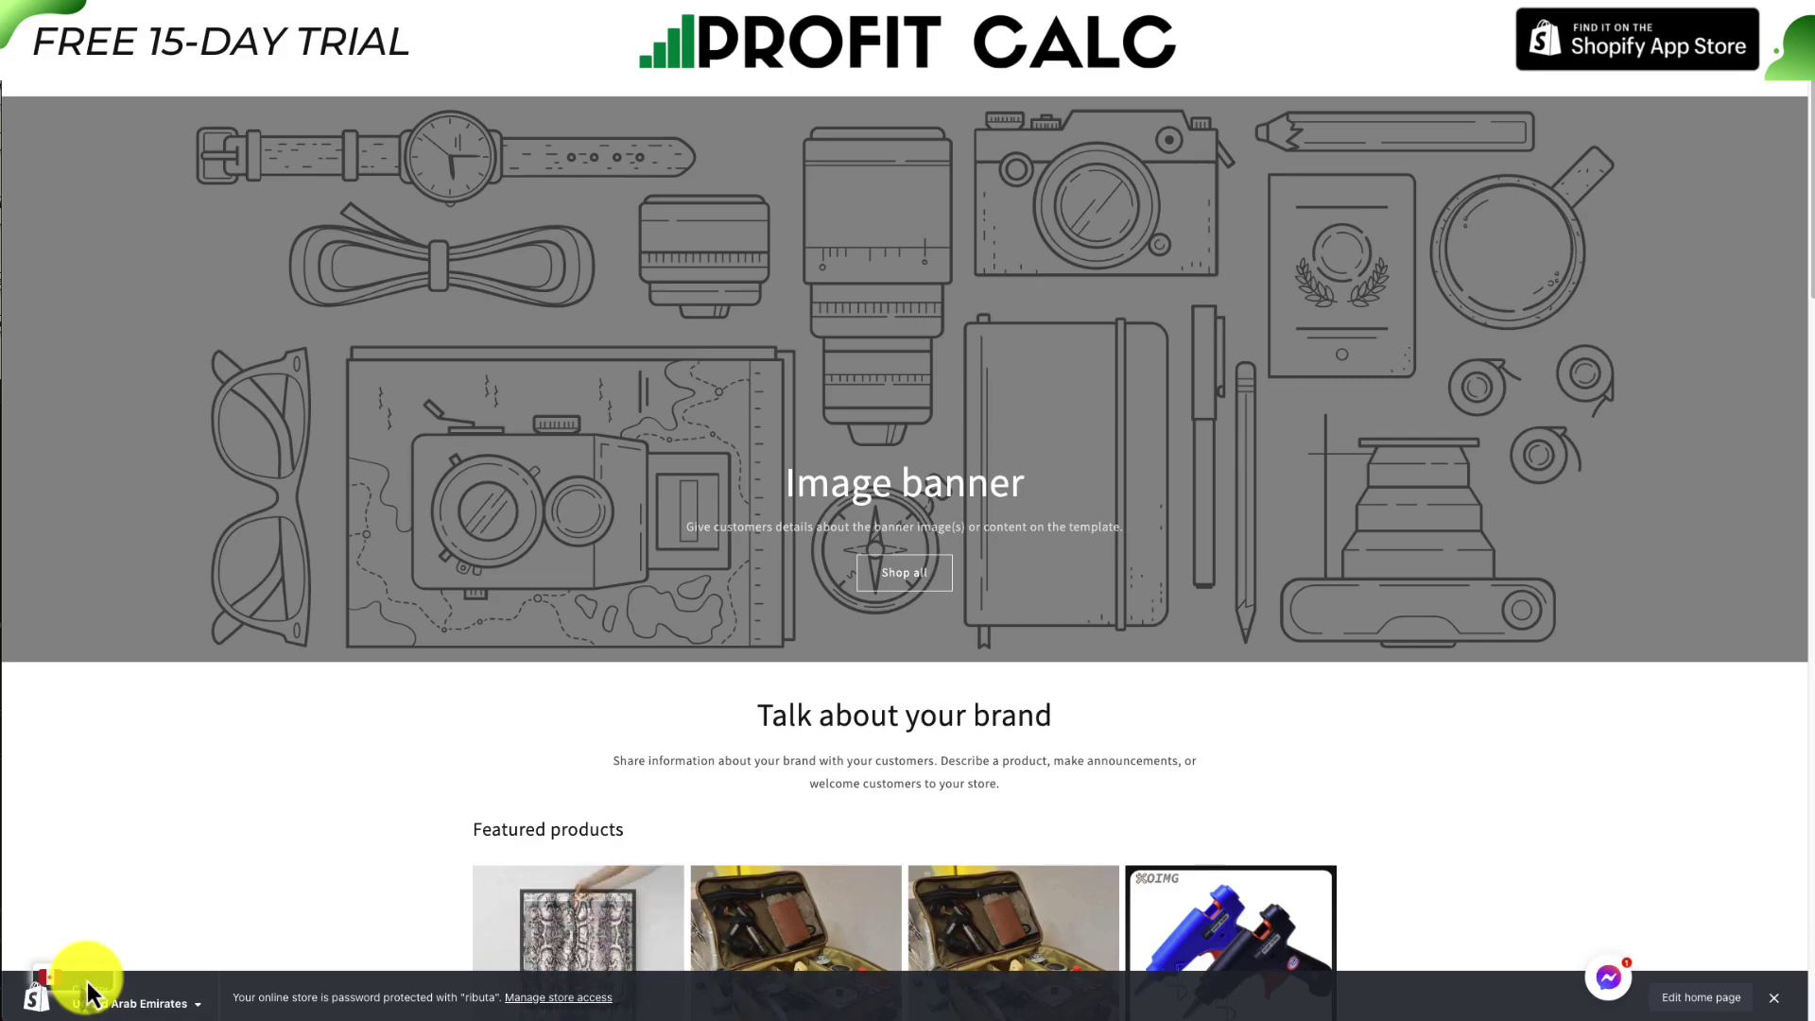
# Switch the storefront's bottom-left currency bar to Euro (EUR).
pyautogui.scroll(-5, 238, 768)
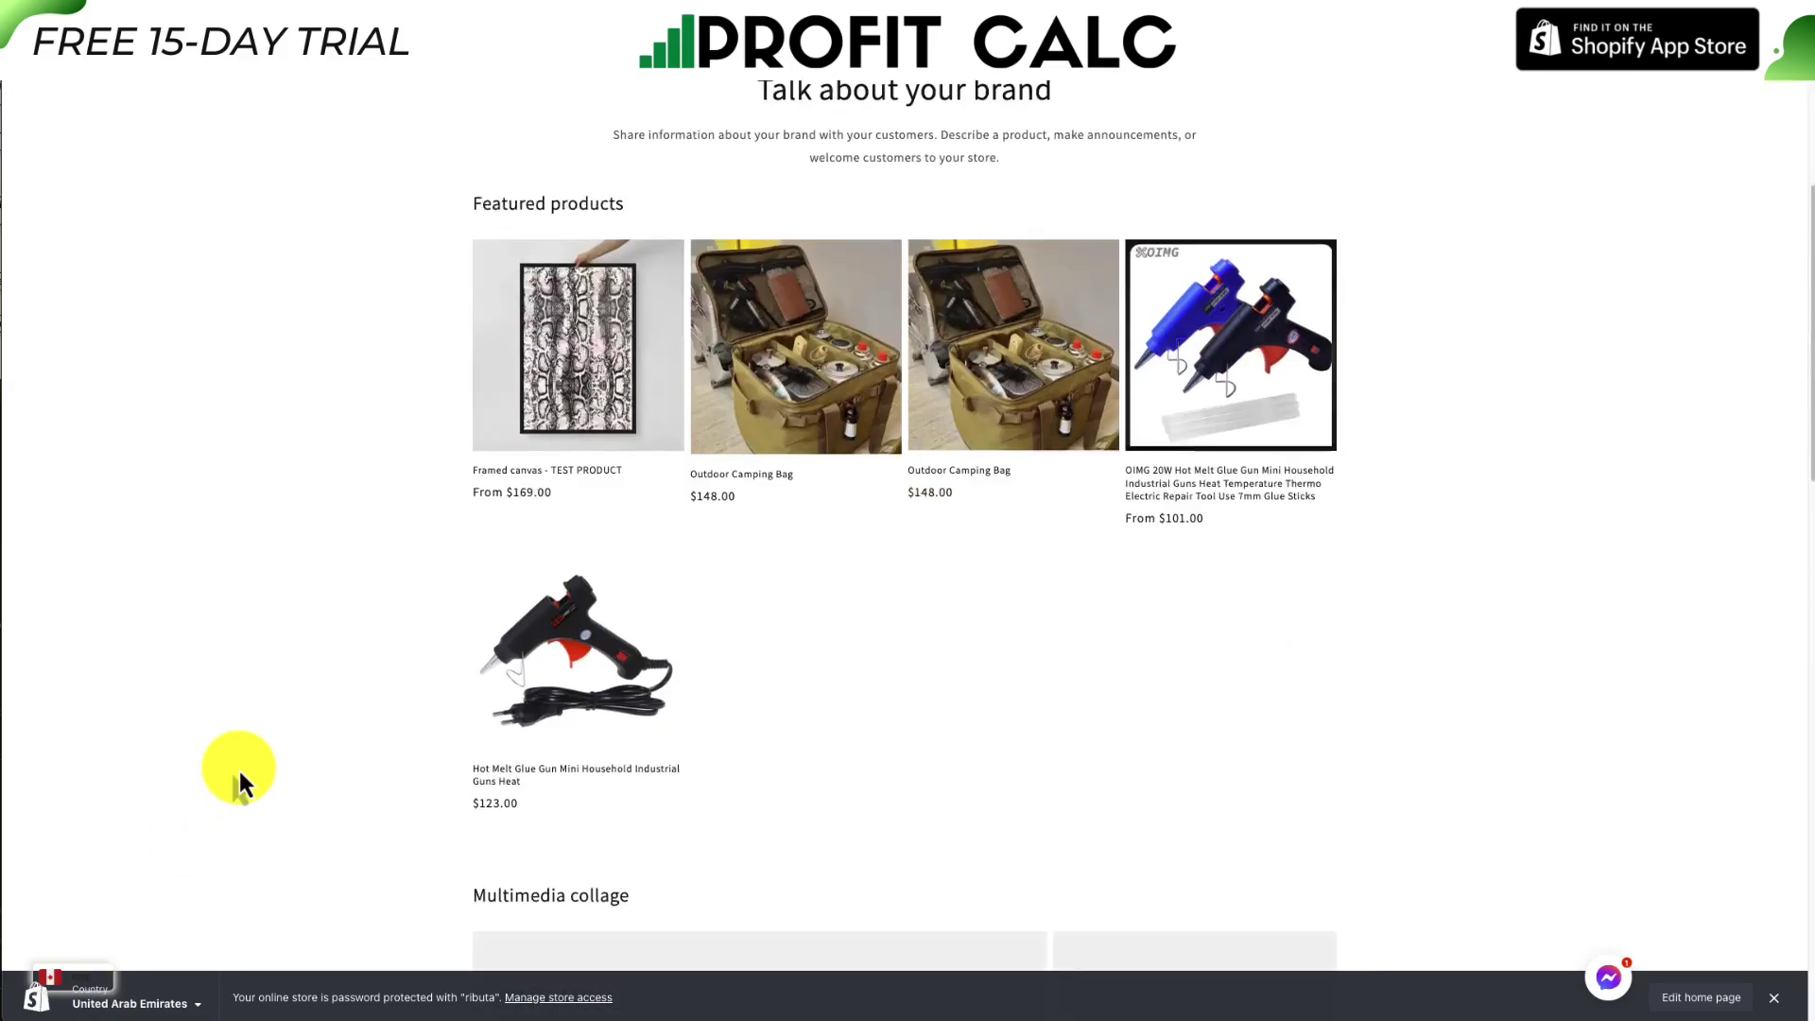
pyautogui.click(82, 981)
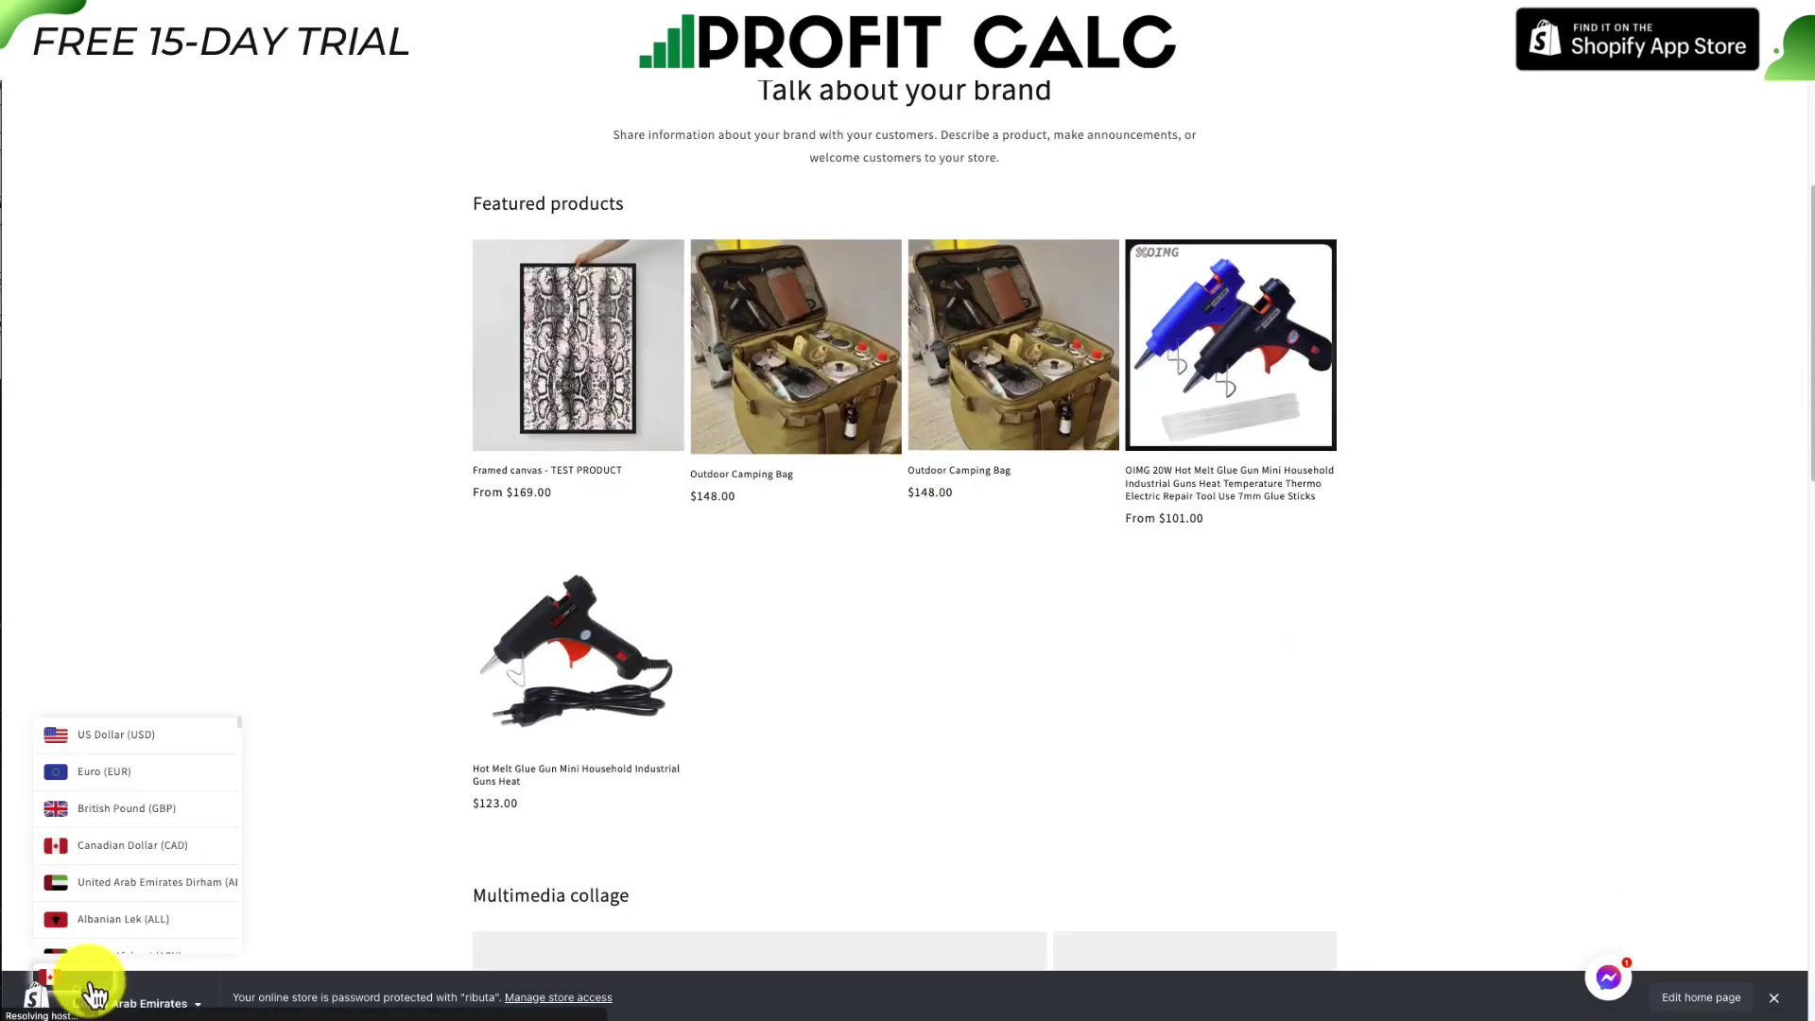
pyautogui.click(115, 777)
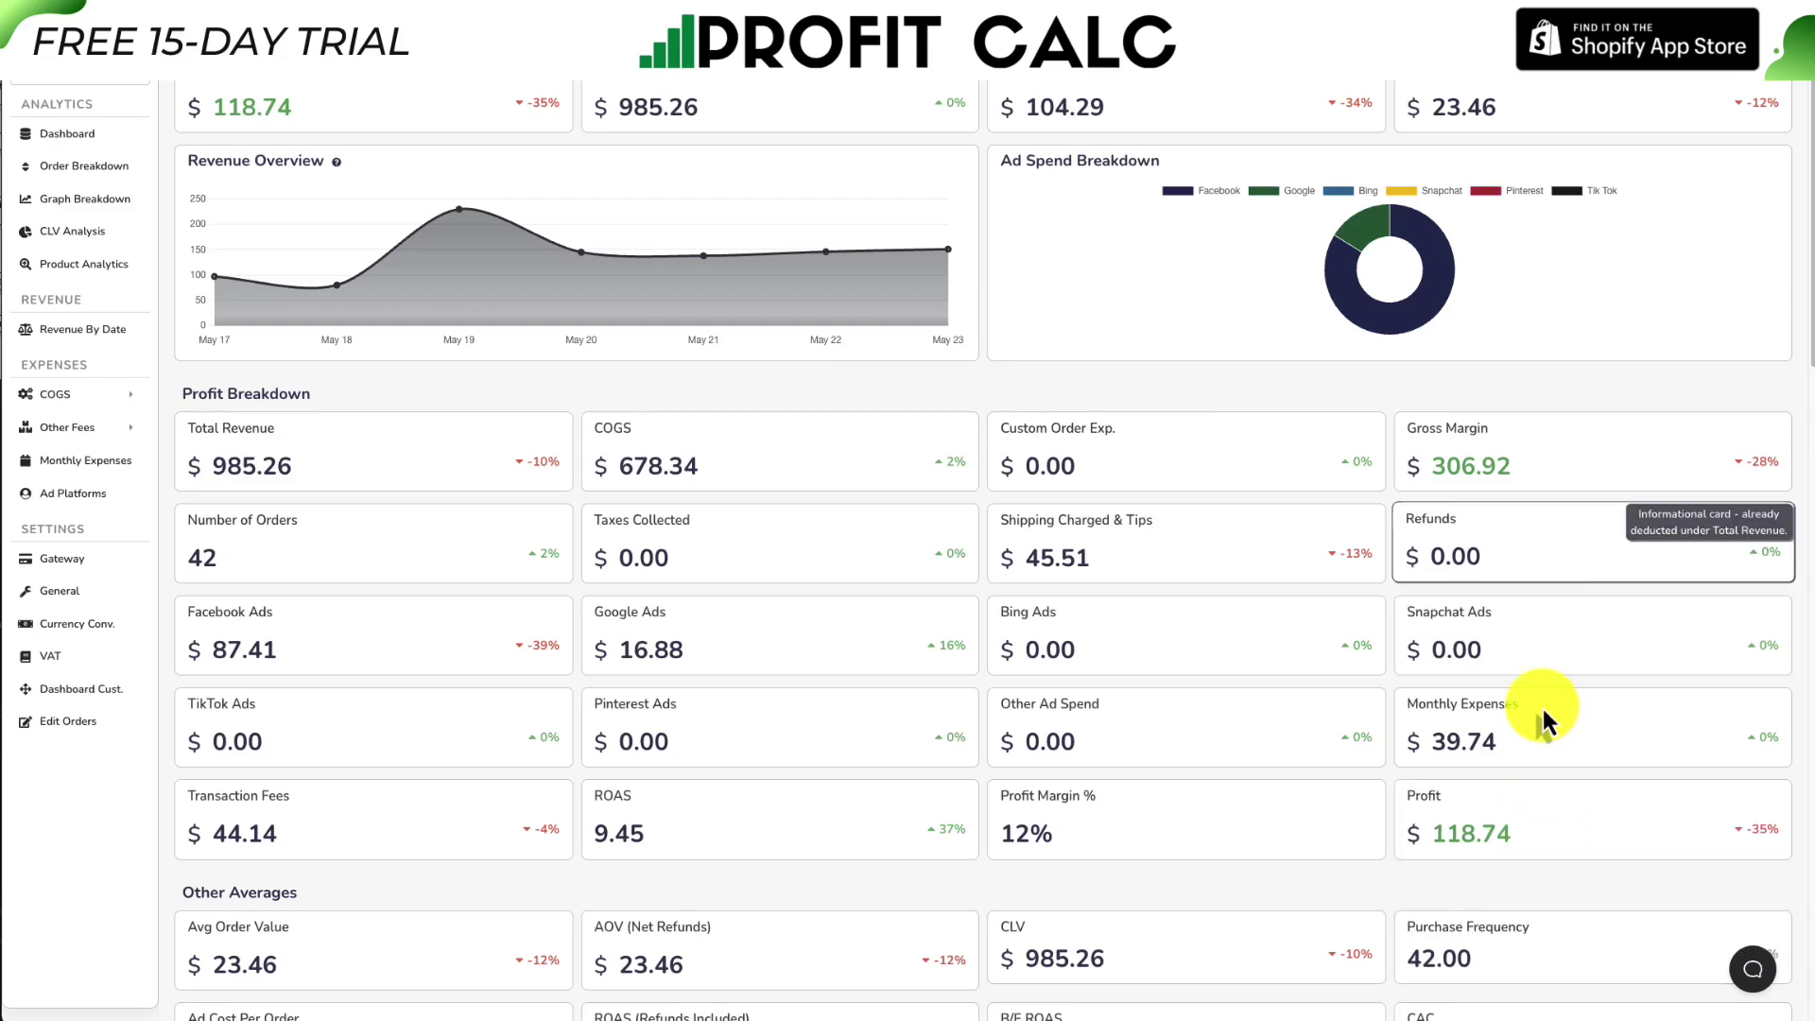
# Set the Profit Calc dashboard's date range to May 17–23.
pyautogui.click(1709, 113)
pyautogui.click(1674, 107)
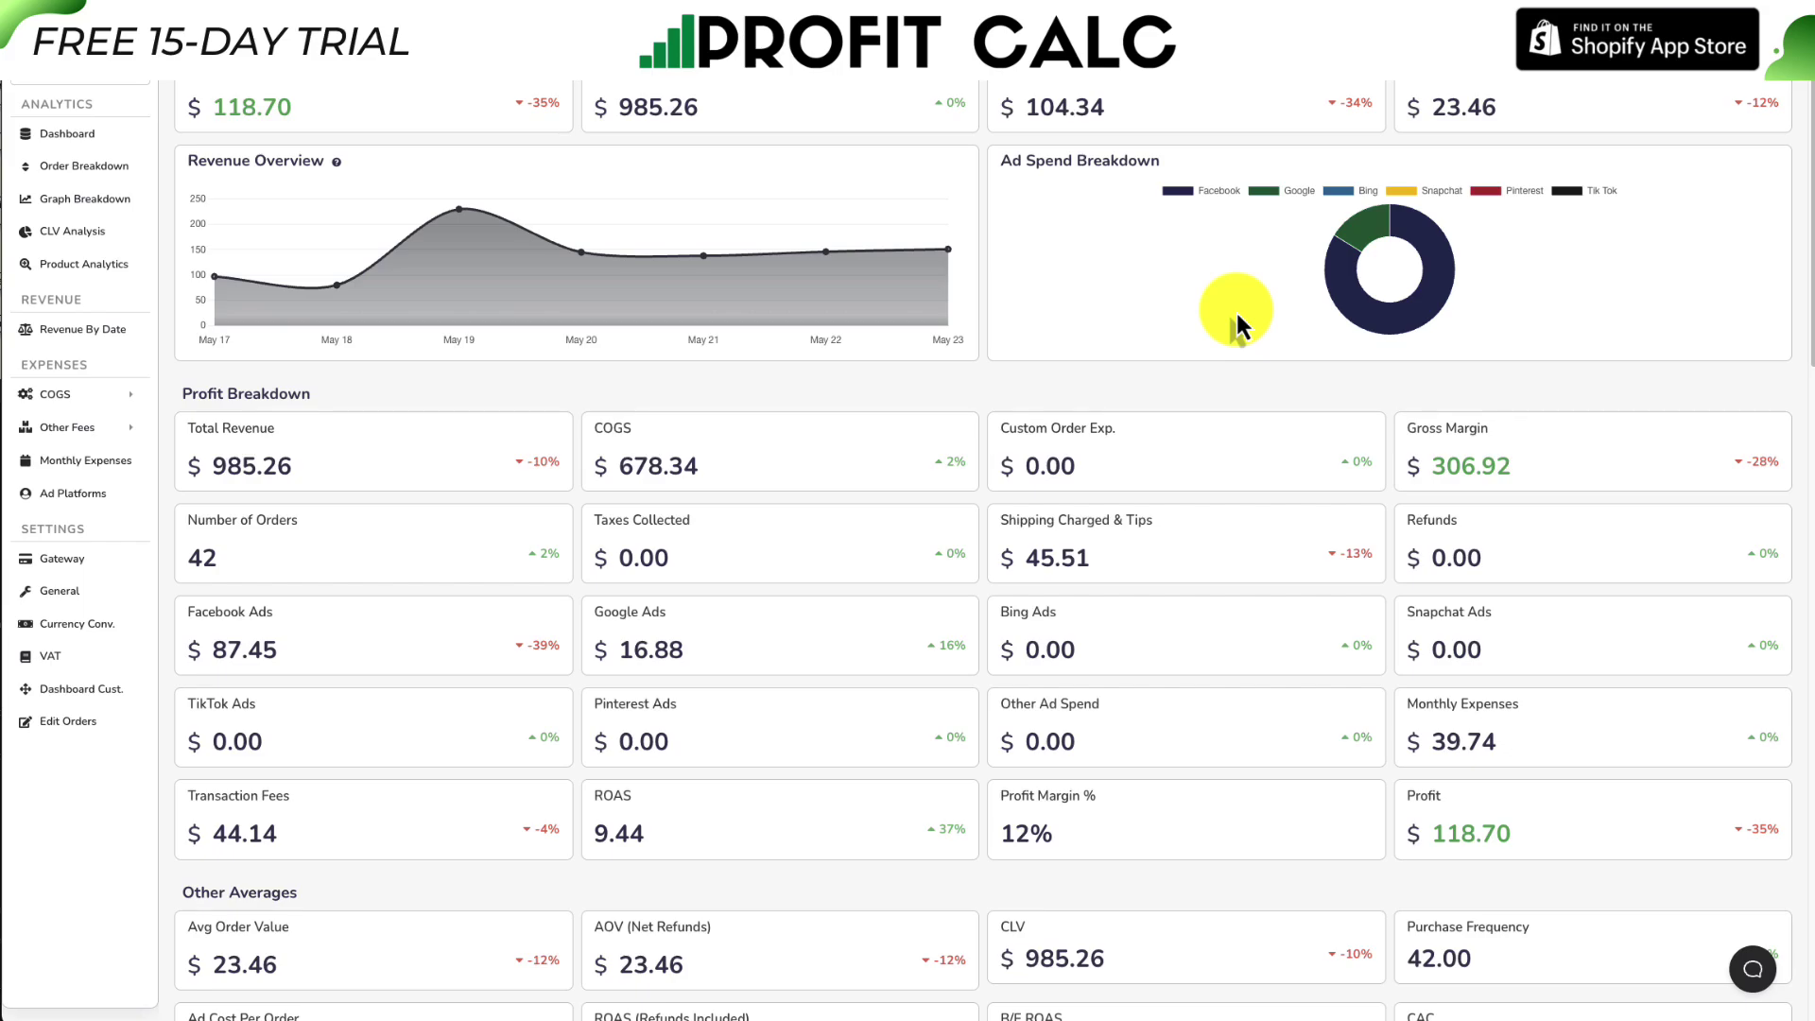
pyautogui.moveTo(1807, 121)
pyautogui.mouseDown()
pyautogui.moveTo(1807, 430)
pyautogui.moveTo(1800, 99)
pyautogui.mouseUp()
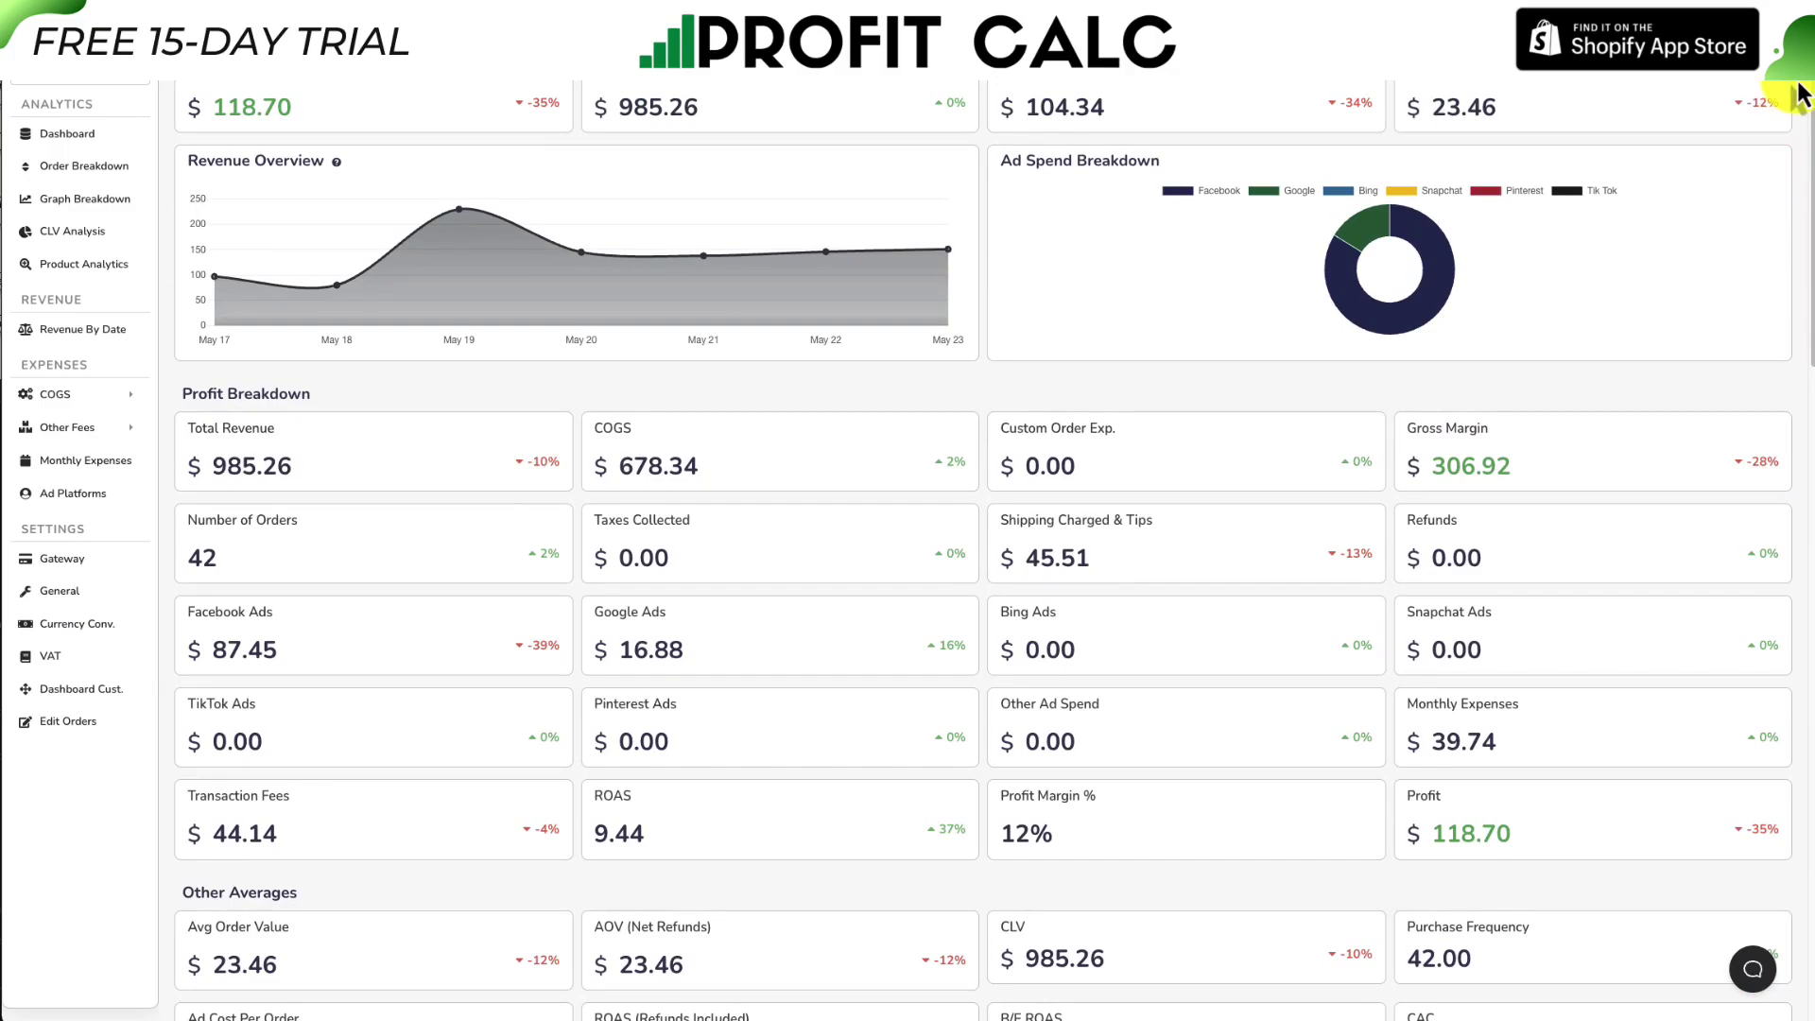